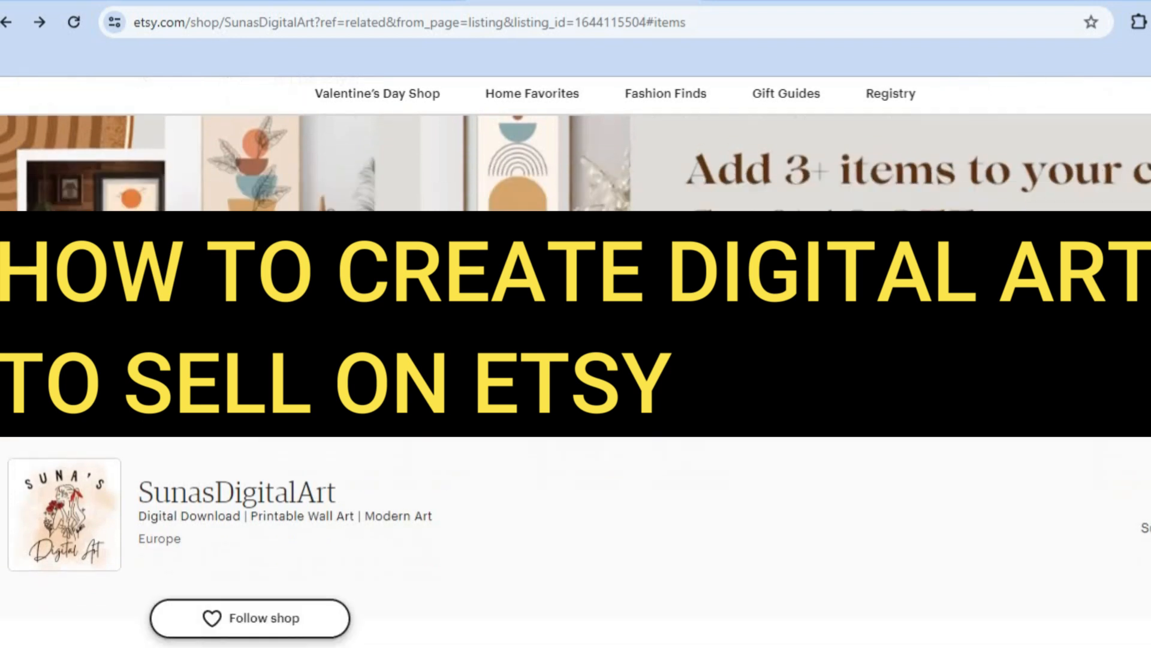
- Look through the digital wall art listings in the SunasDigitalArt Etsy shop
scroll(576, 360, down, 8)
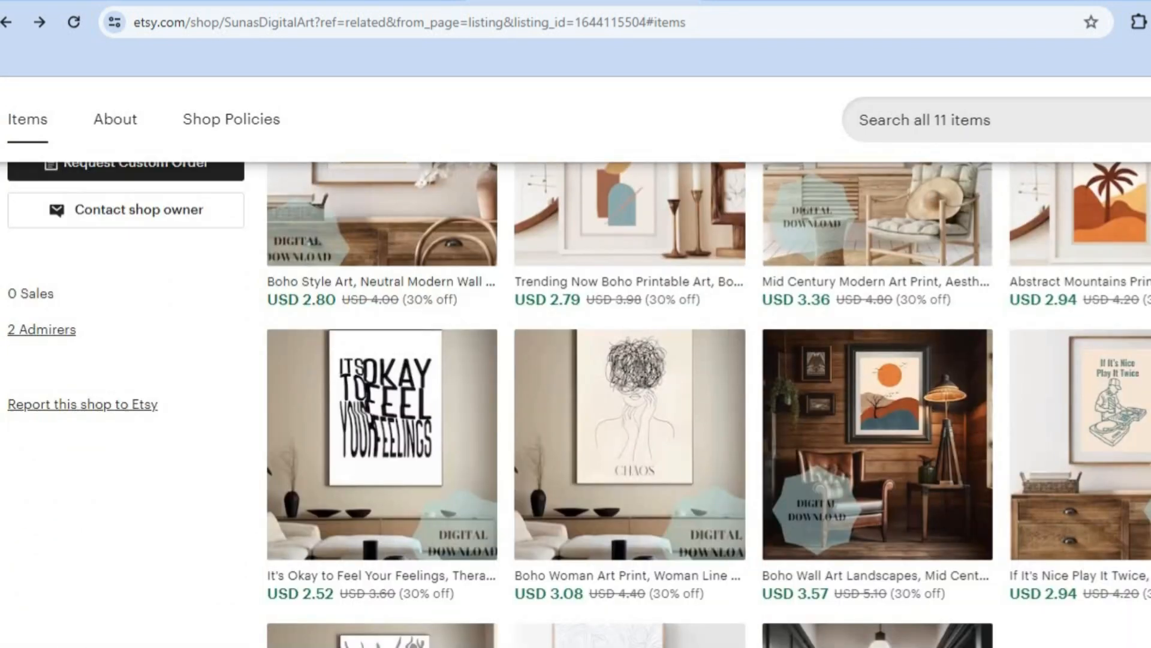
scroll(575, 360, up, 3)
scroll(575, 402, down, 3)
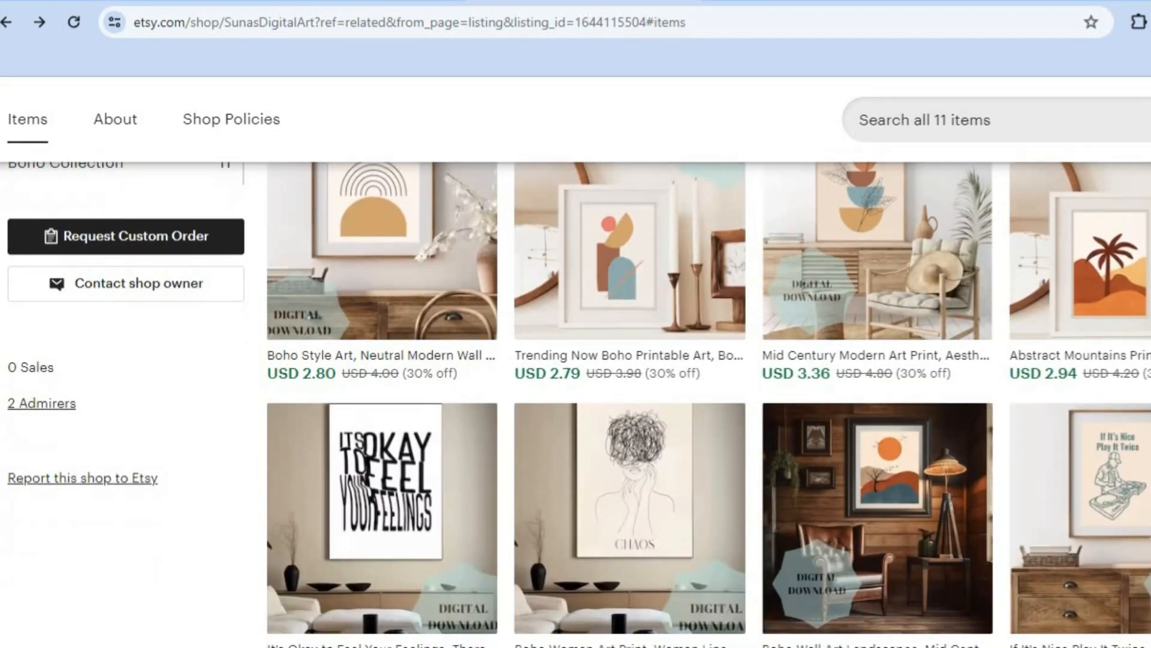
scroll(576, 402, up, 3)
scroll(575, 402, down, 4)
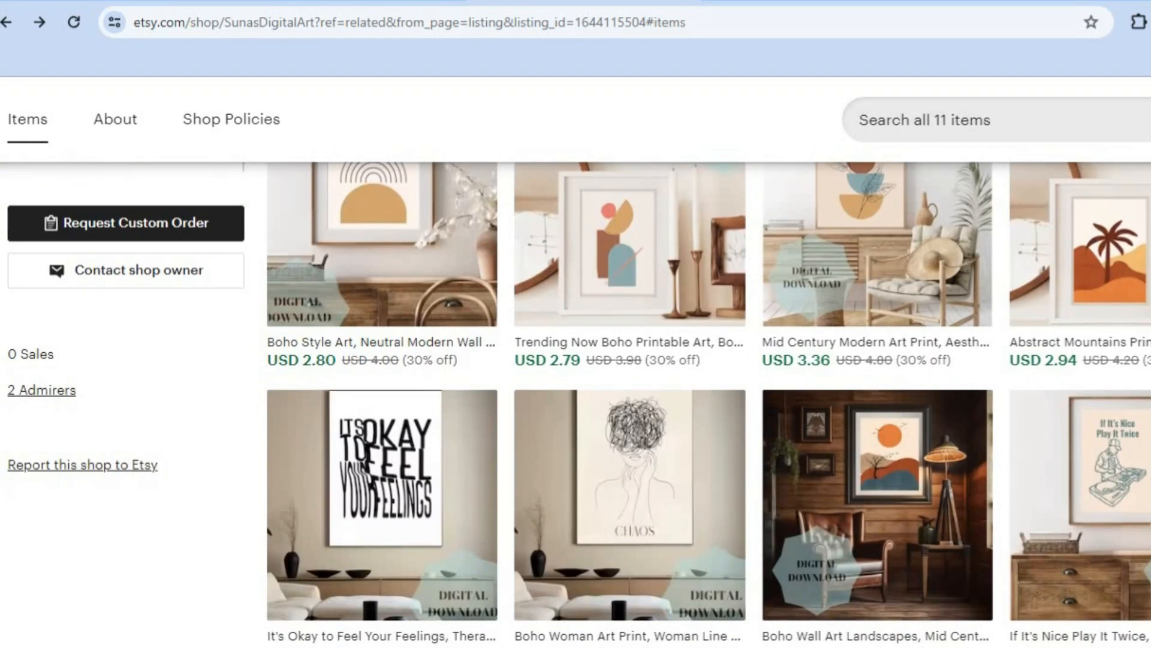
scroll(576, 402, down, 4)
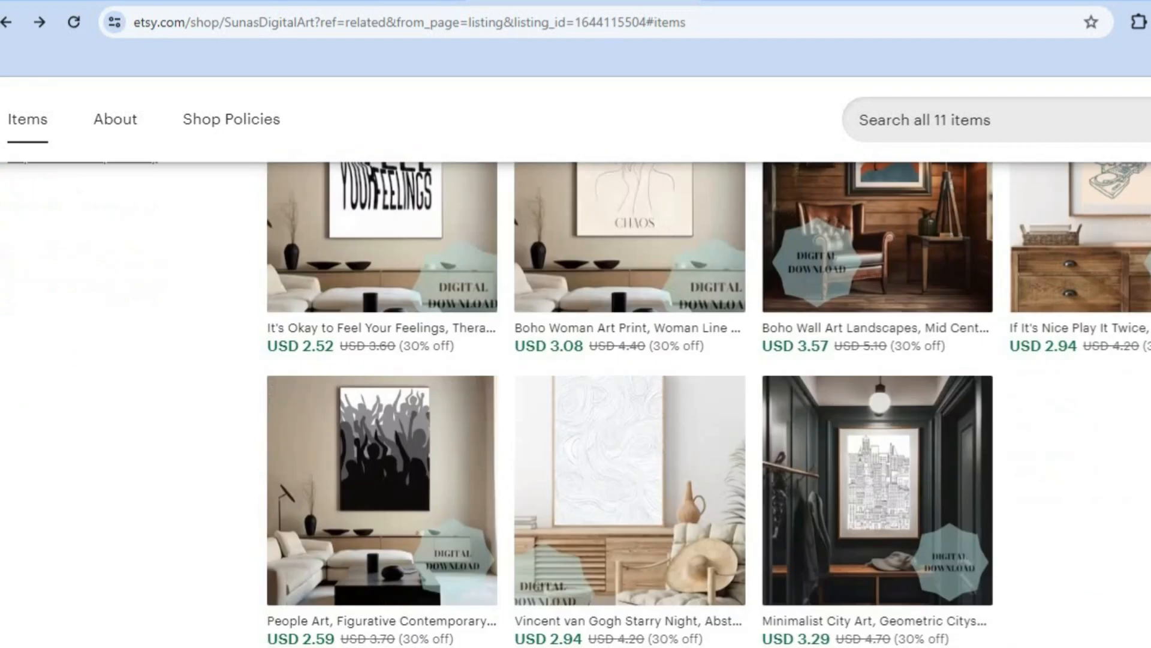
scroll(576, 402, up, 2)
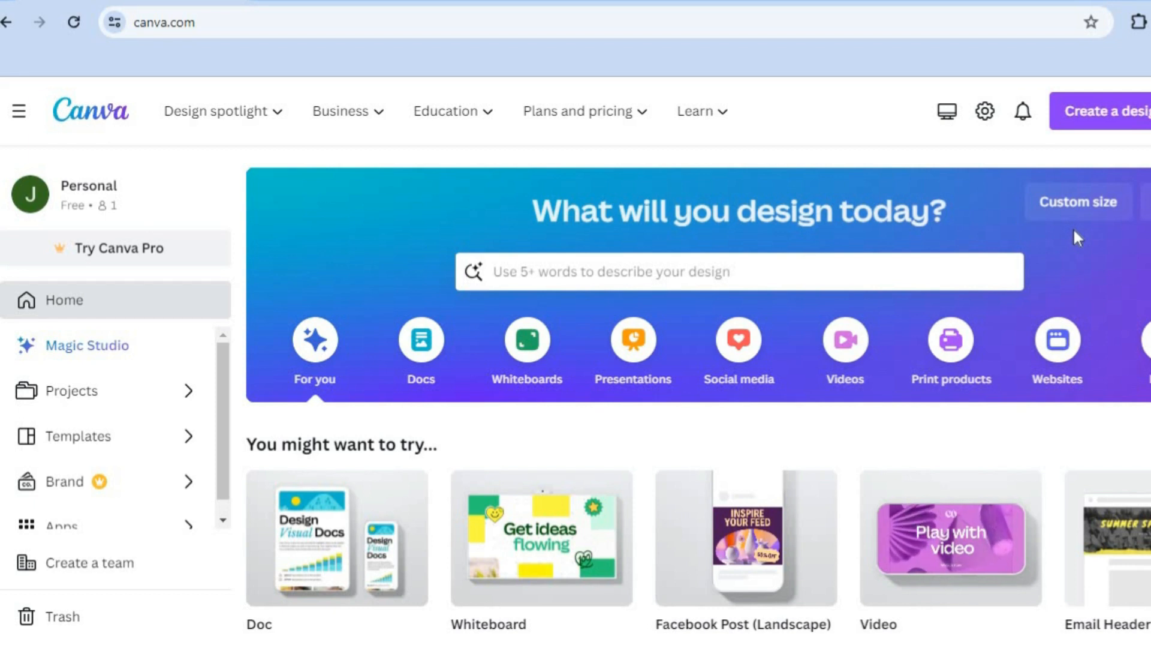
- Switch to Canva and create a new blank design of the Document (A4 Portrait) type
click(1099, 127)
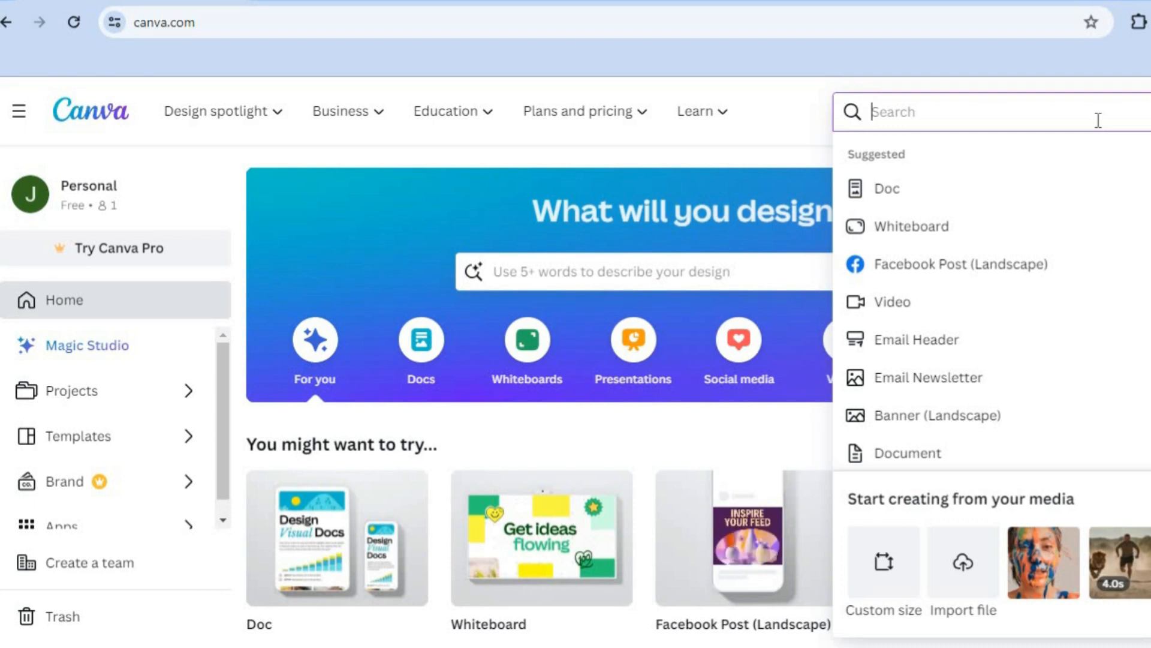
text(A4)
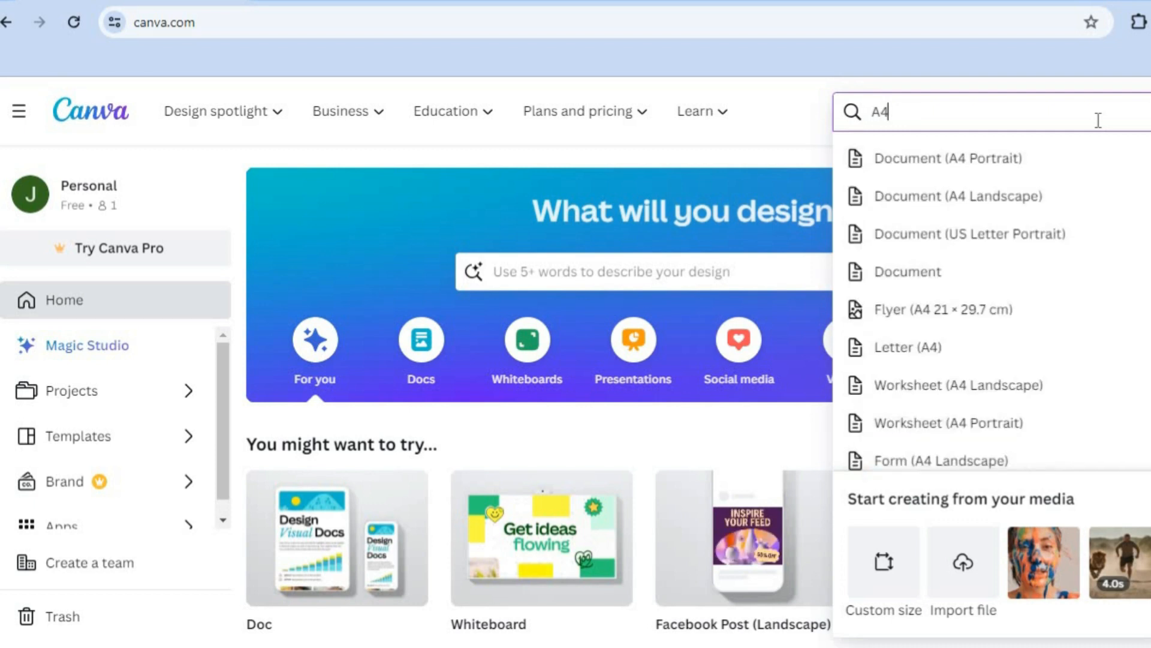
click(1009, 157)
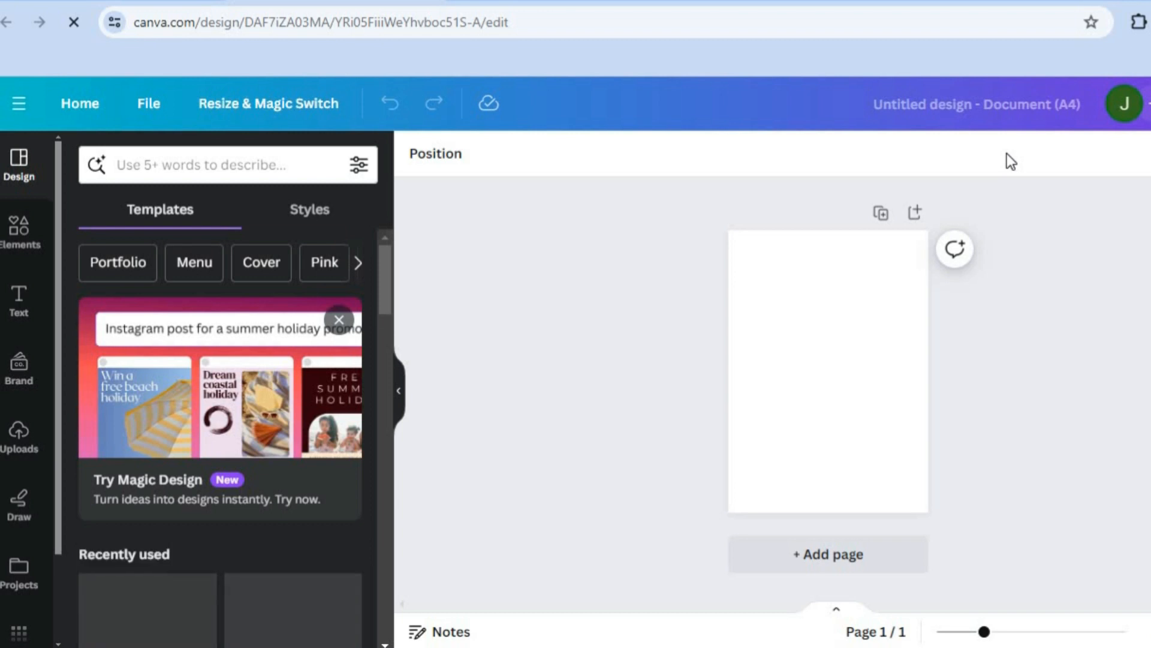
- Add a default heading to the blank page and move it up near the page's upper edge
click(23, 305)
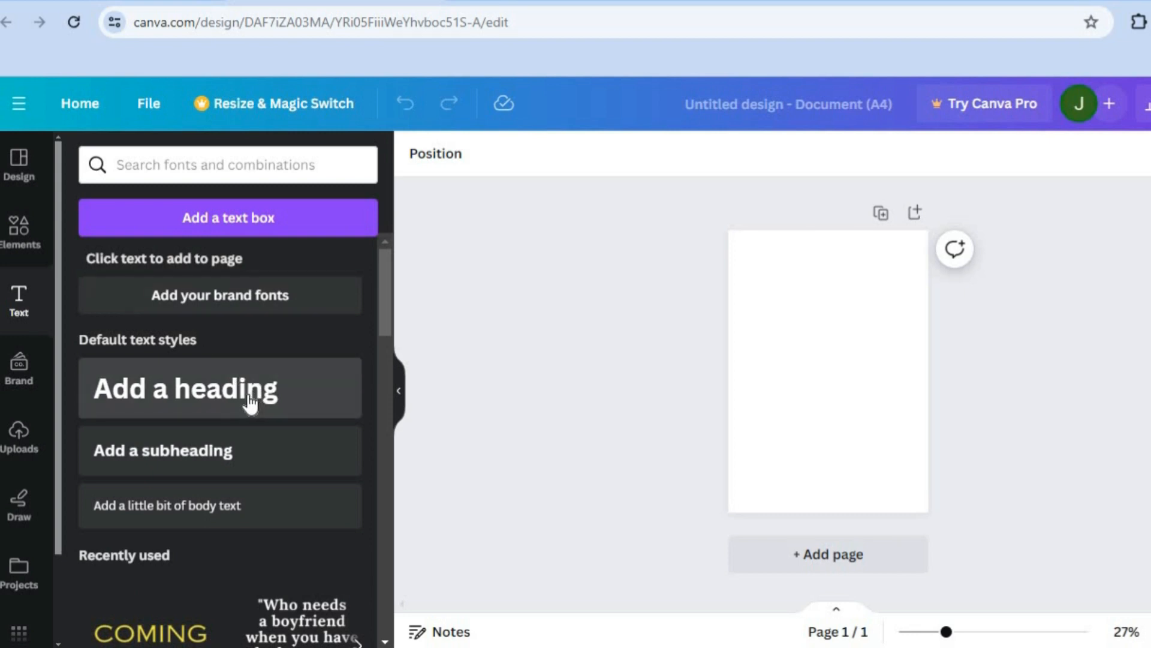
click(216, 395)
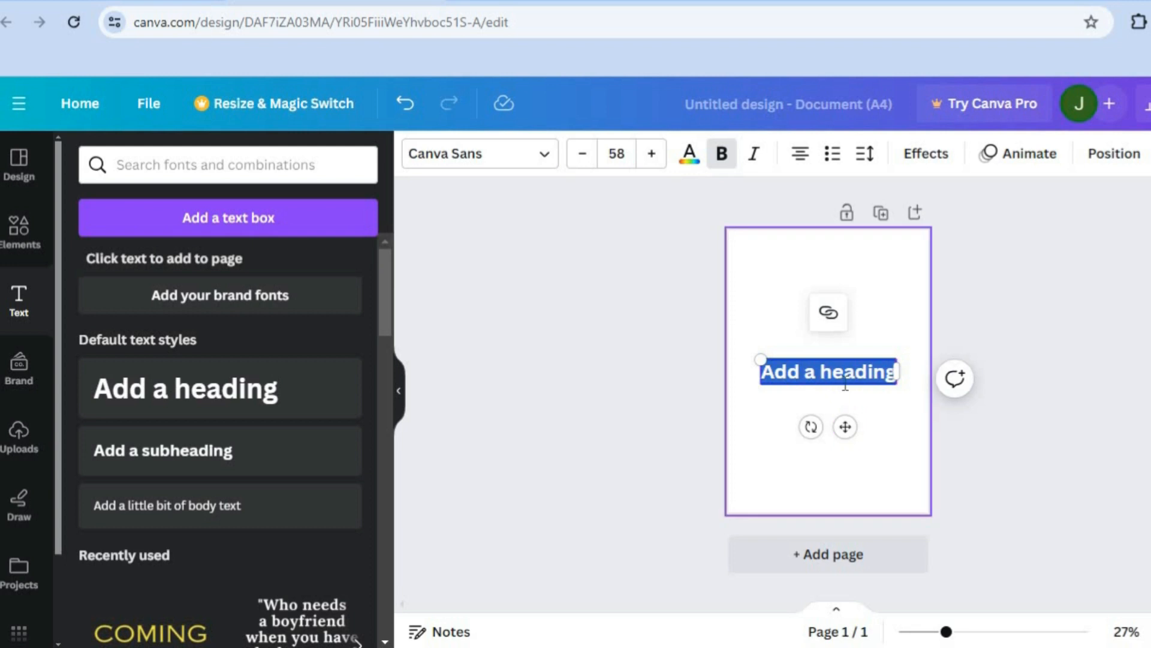
click(888, 403)
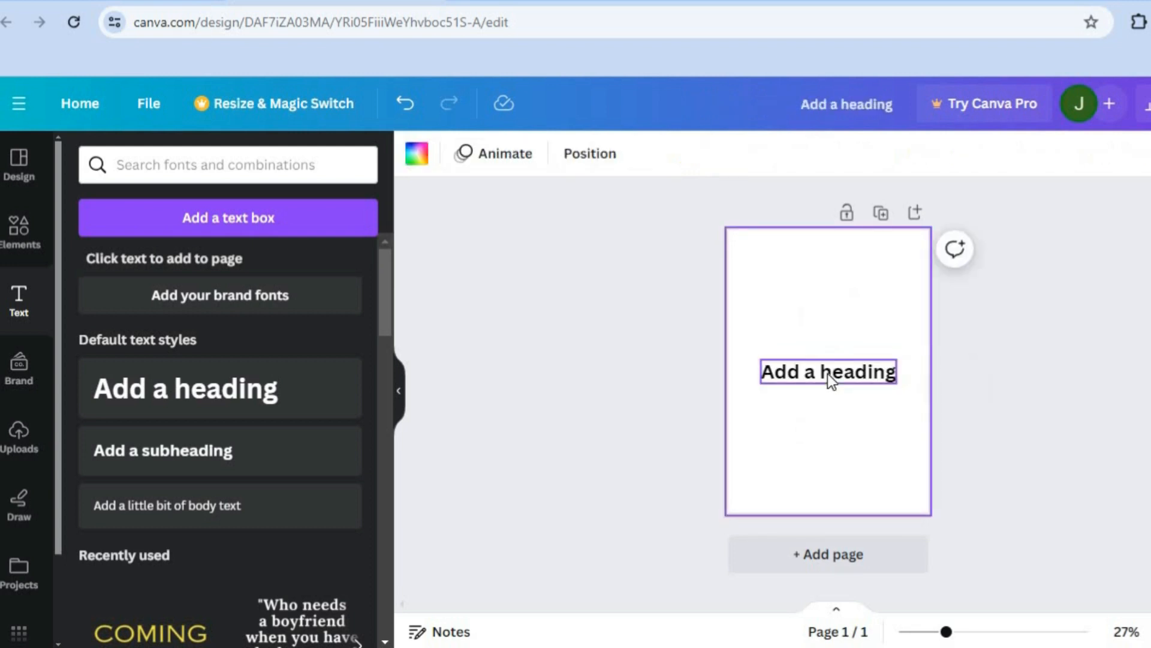
drag(828, 373, 822, 283)
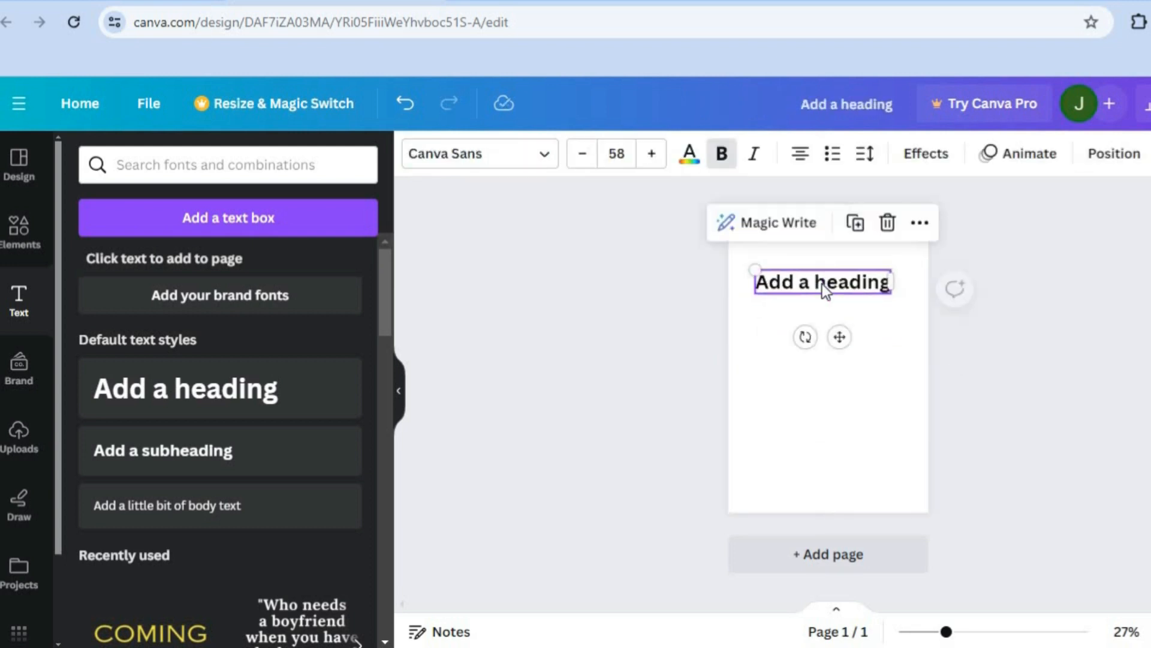
- Replace the heading's placeholder text with "TIME IS THE MASTER"
double_click(822, 284)
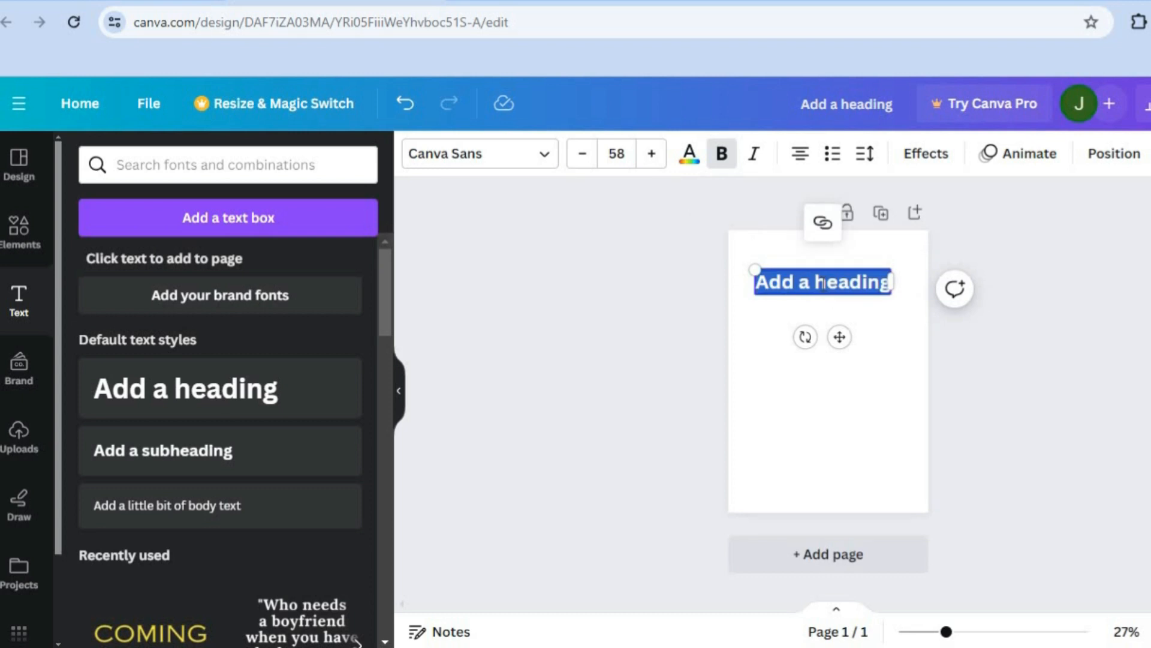
text(TIME)
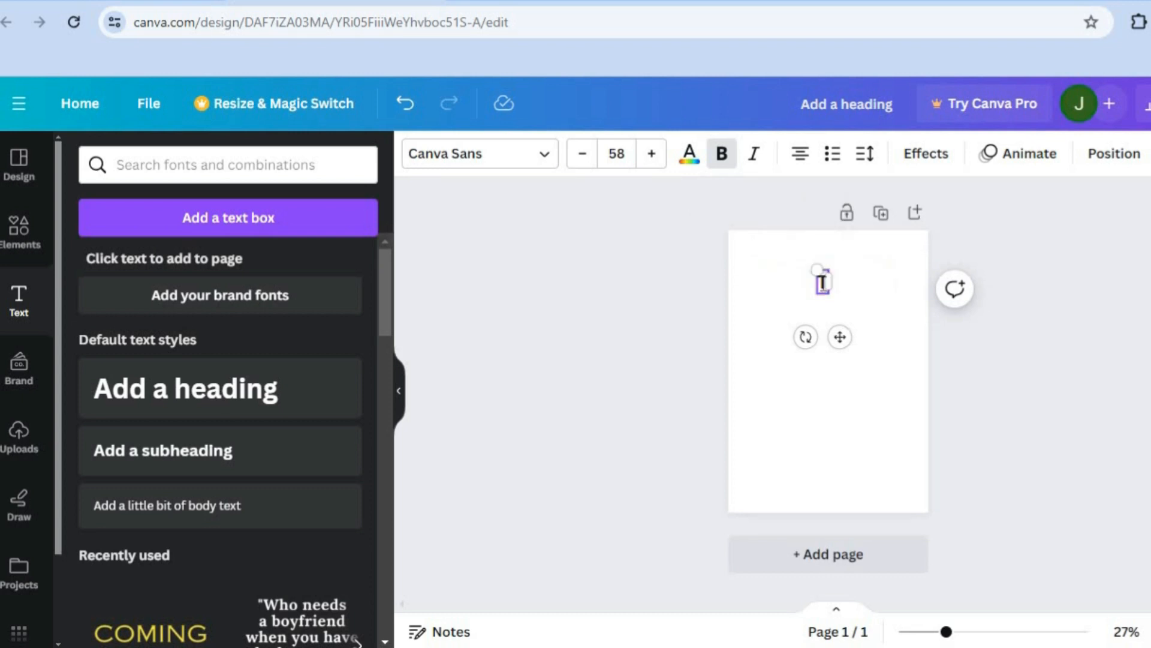
text( I)
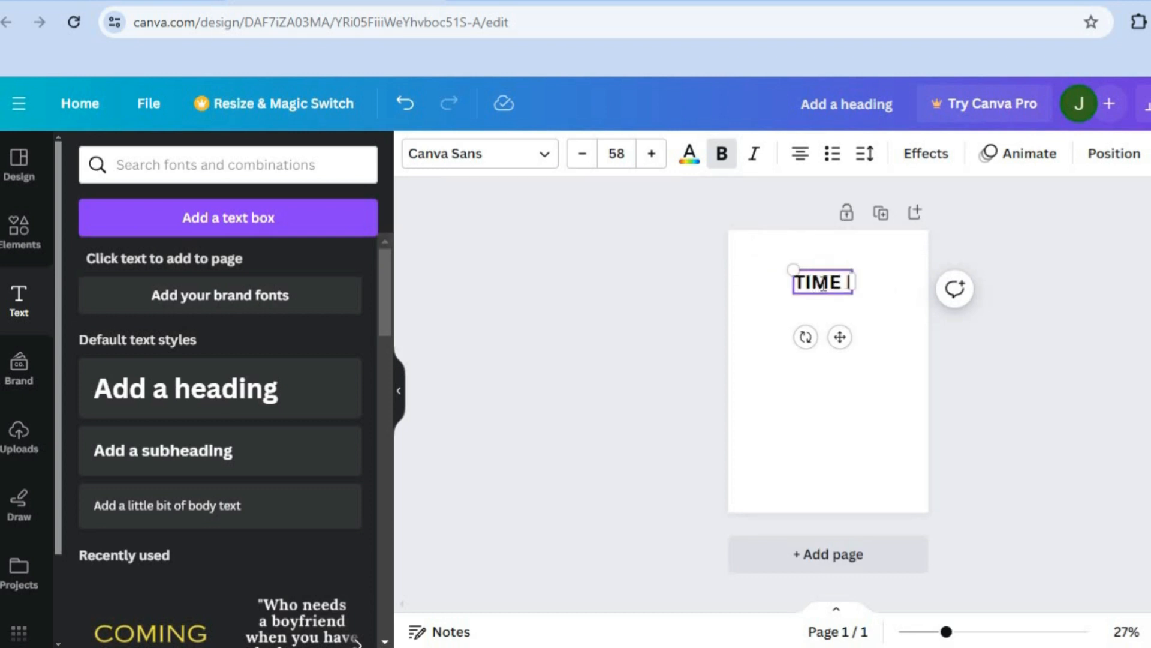
text(S THE)
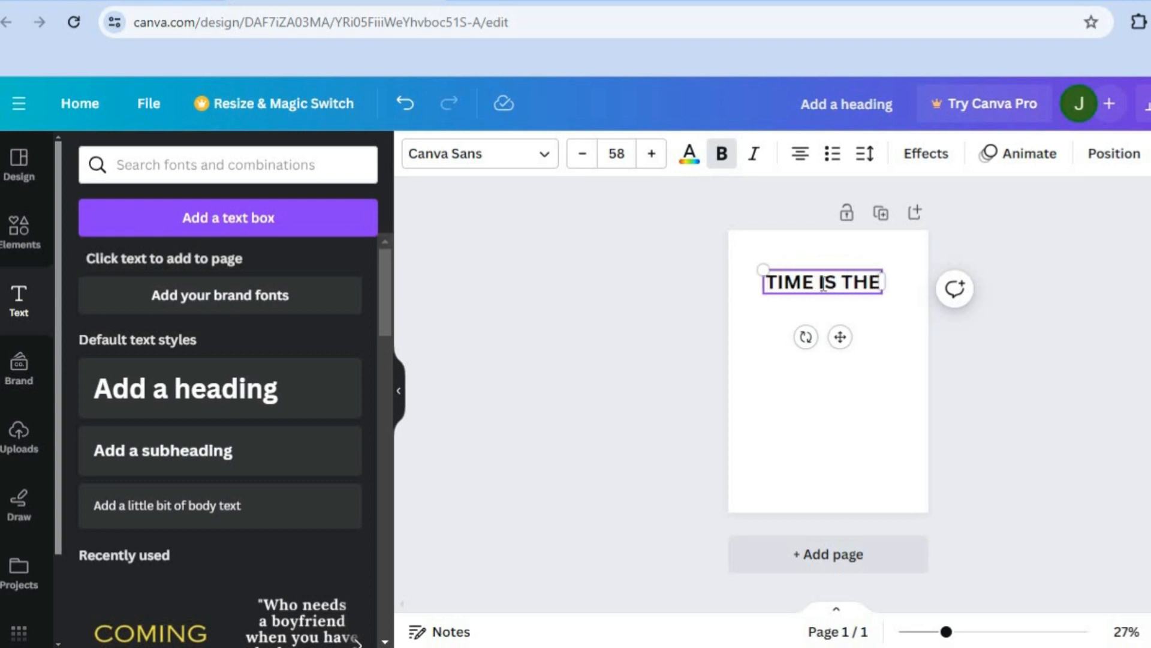
text( MASTER)
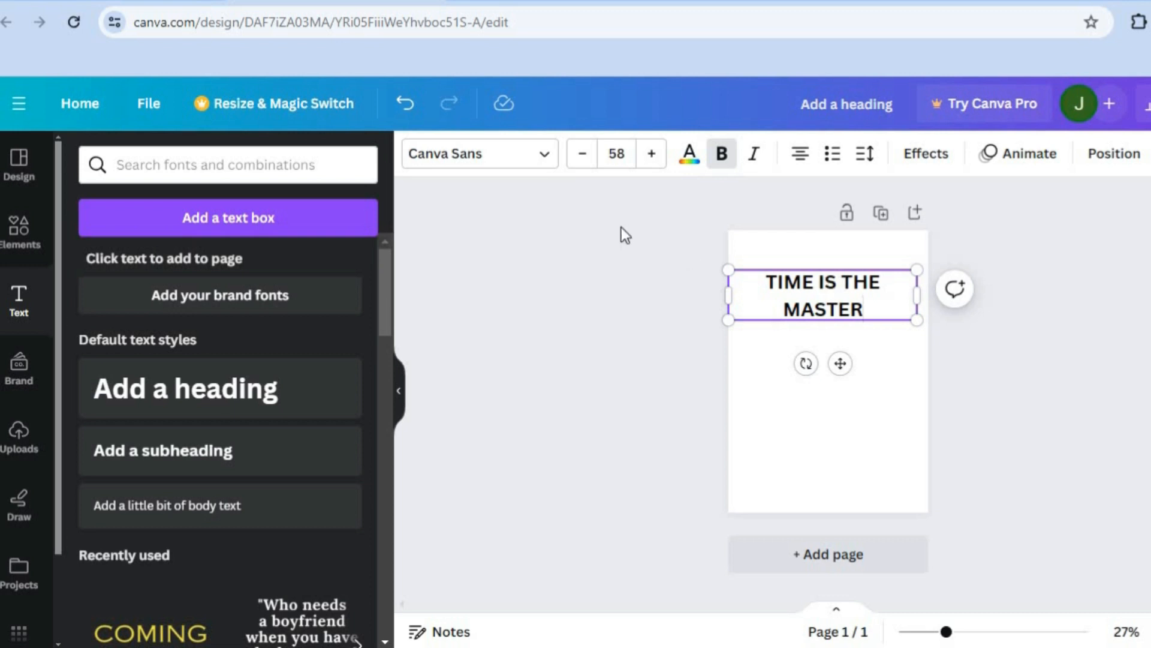
- Try DejaVu Serif and IBM Plex Serif on the whole heading, then set its font to Apricots from the Handwriting fonts
drag(873, 310, 765, 282)
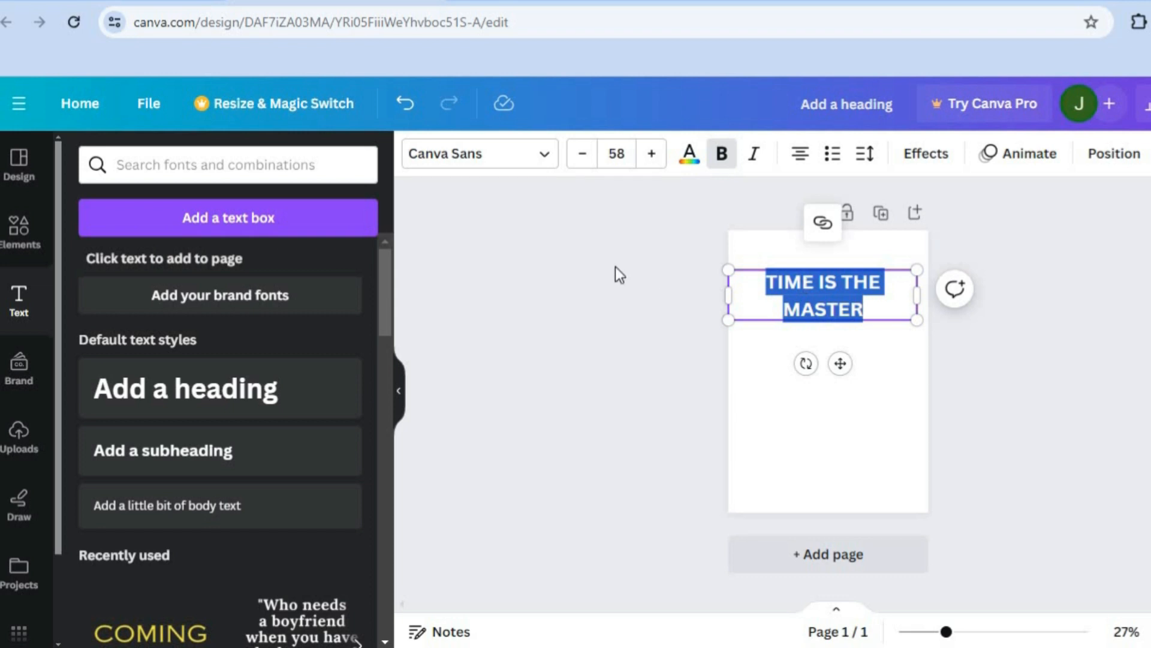
click(517, 160)
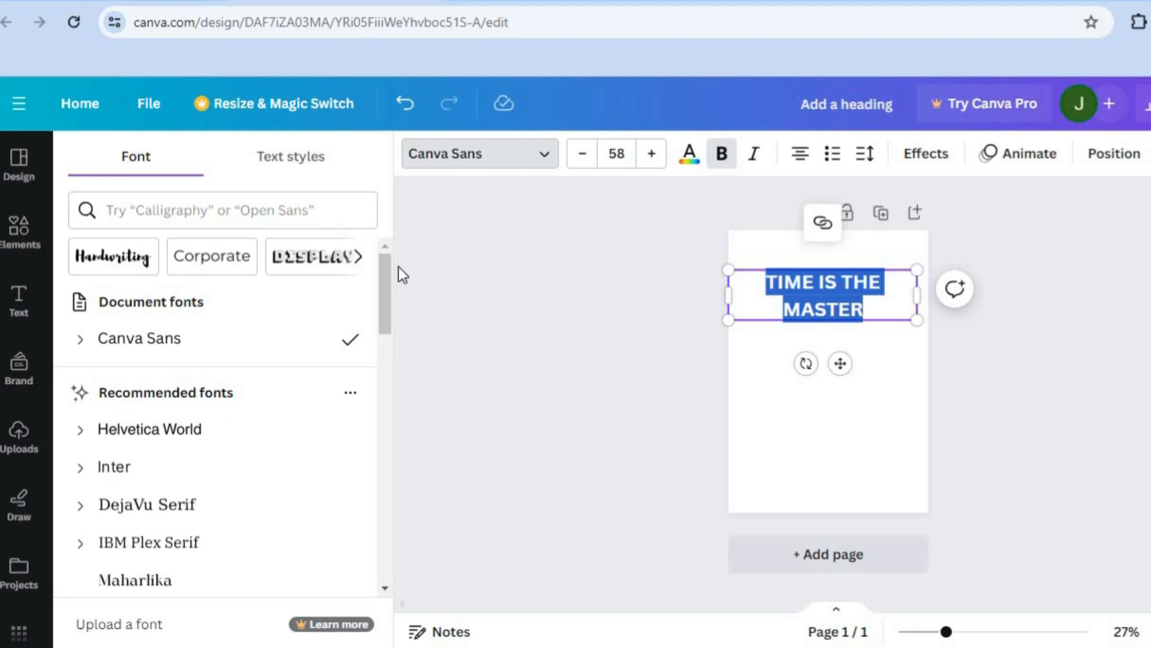
click(185, 507)
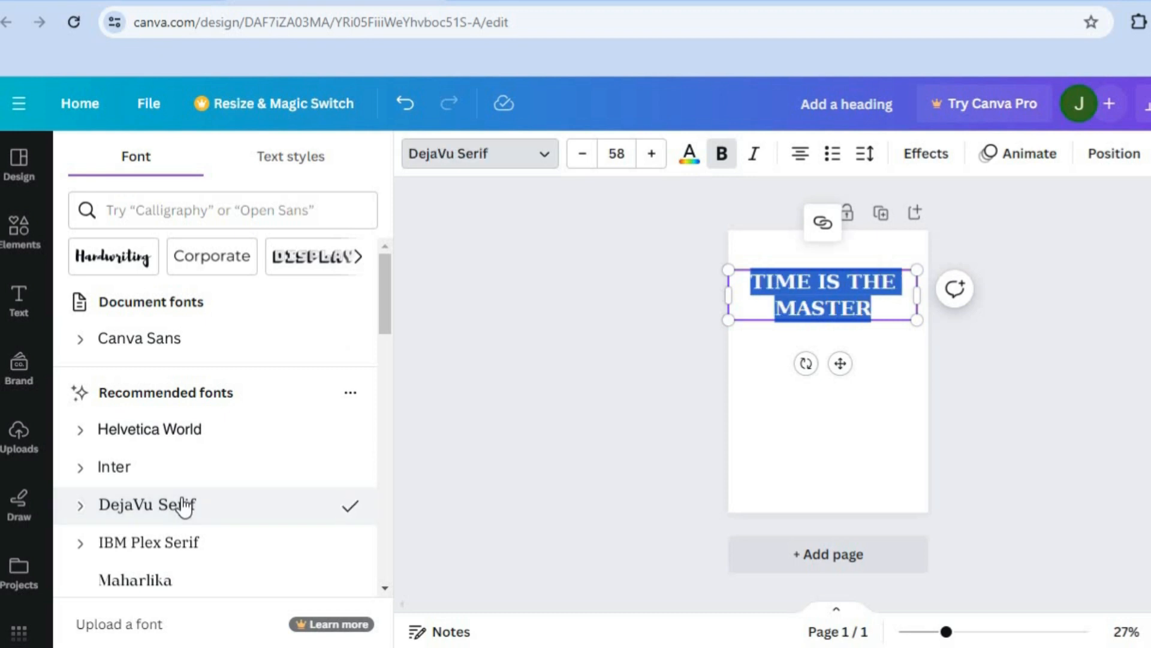
click(185, 552)
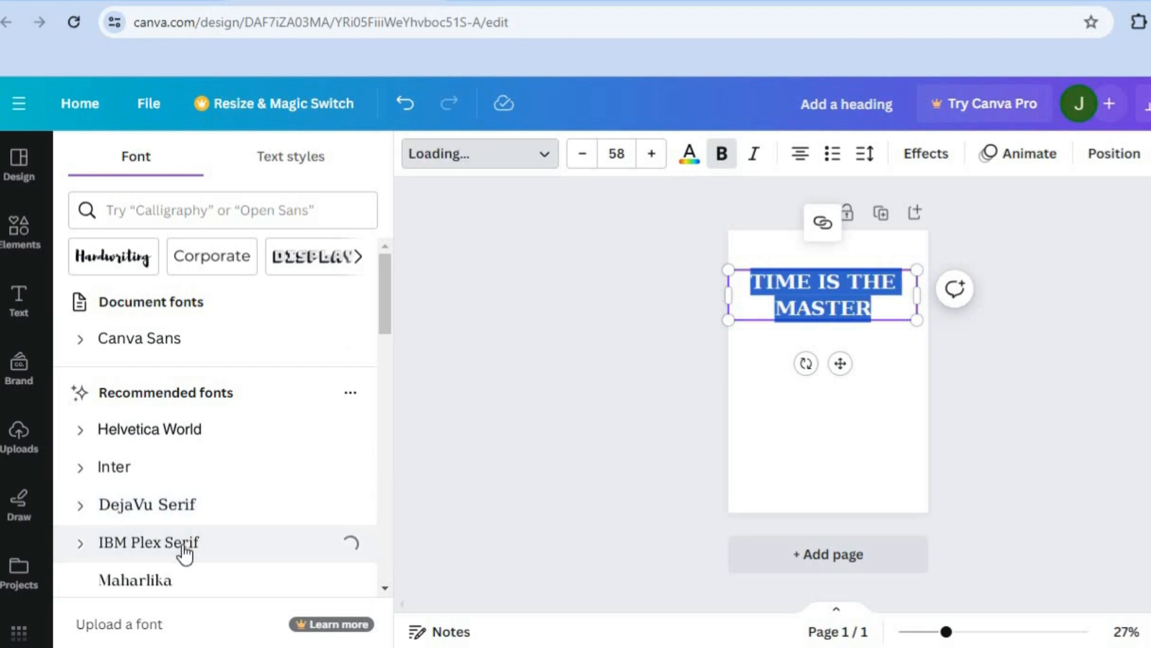
click(114, 264)
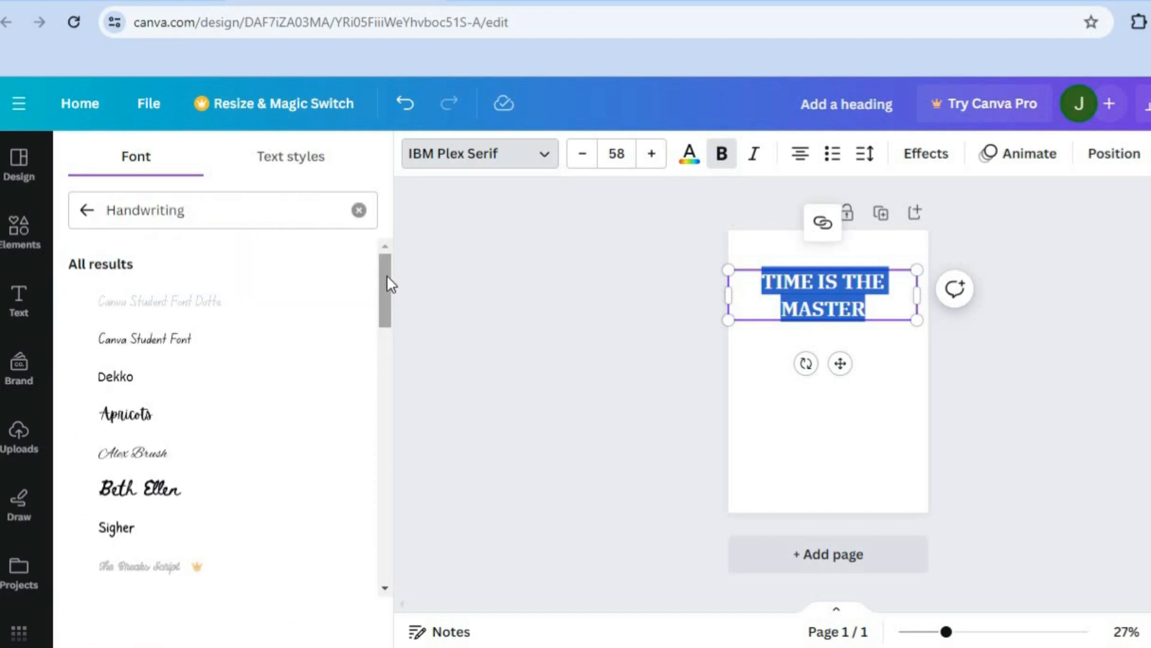
click(122, 427)
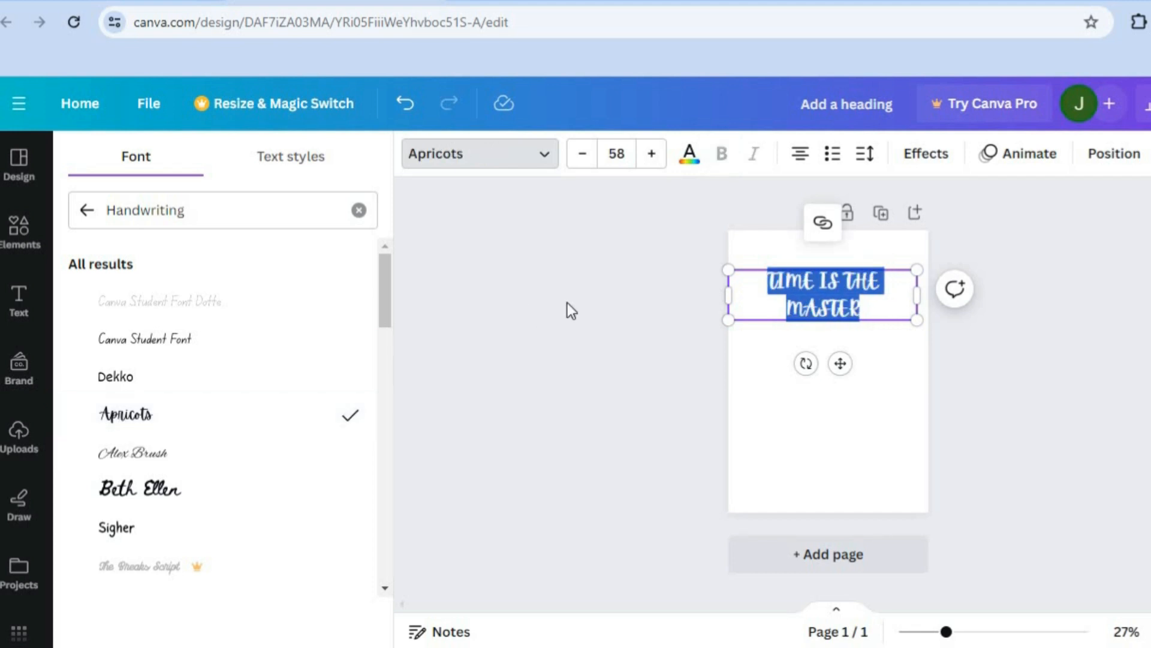
- Set the heading's font size to 72 and deselect the text
click(627, 157)
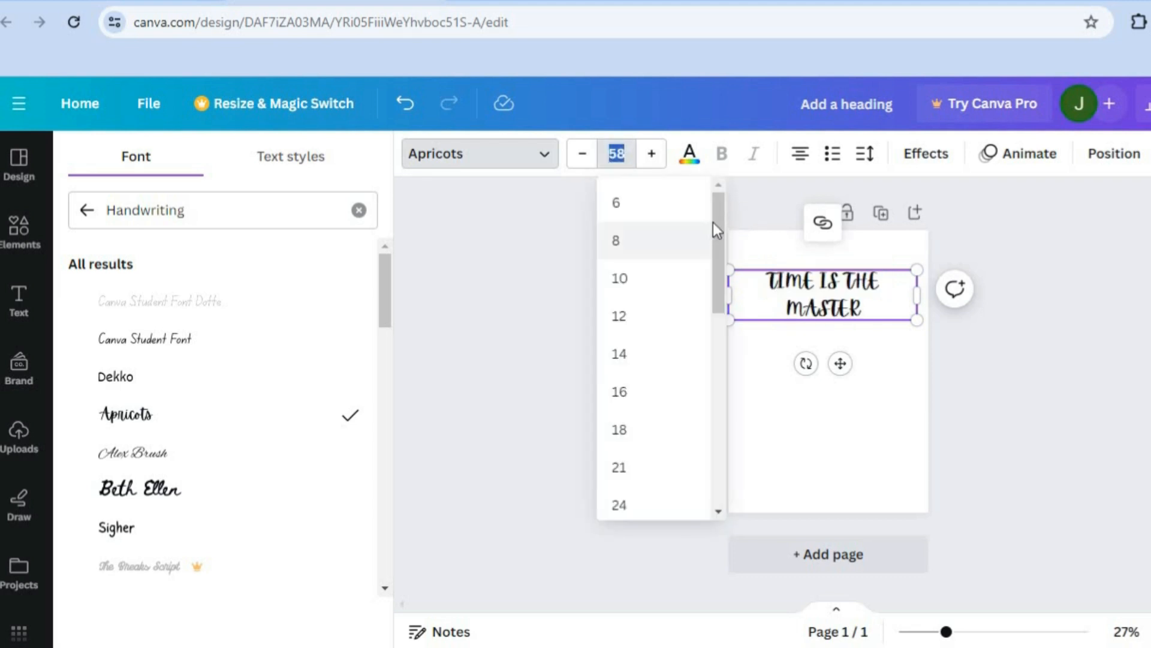
drag(719, 224, 711, 394)
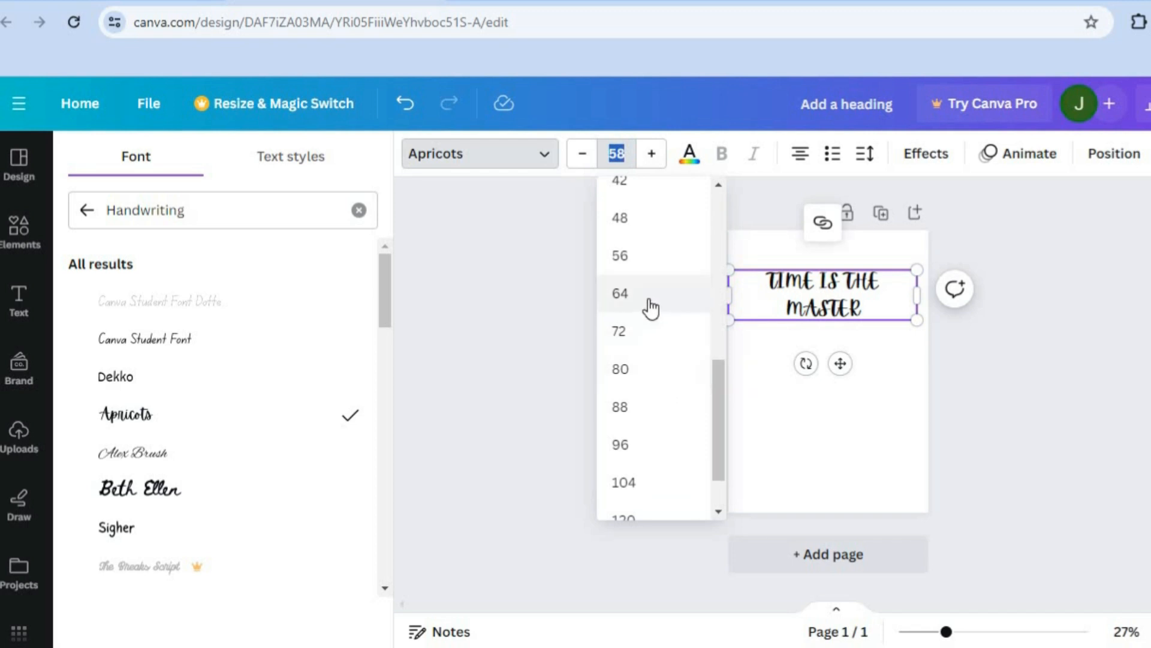
click(633, 341)
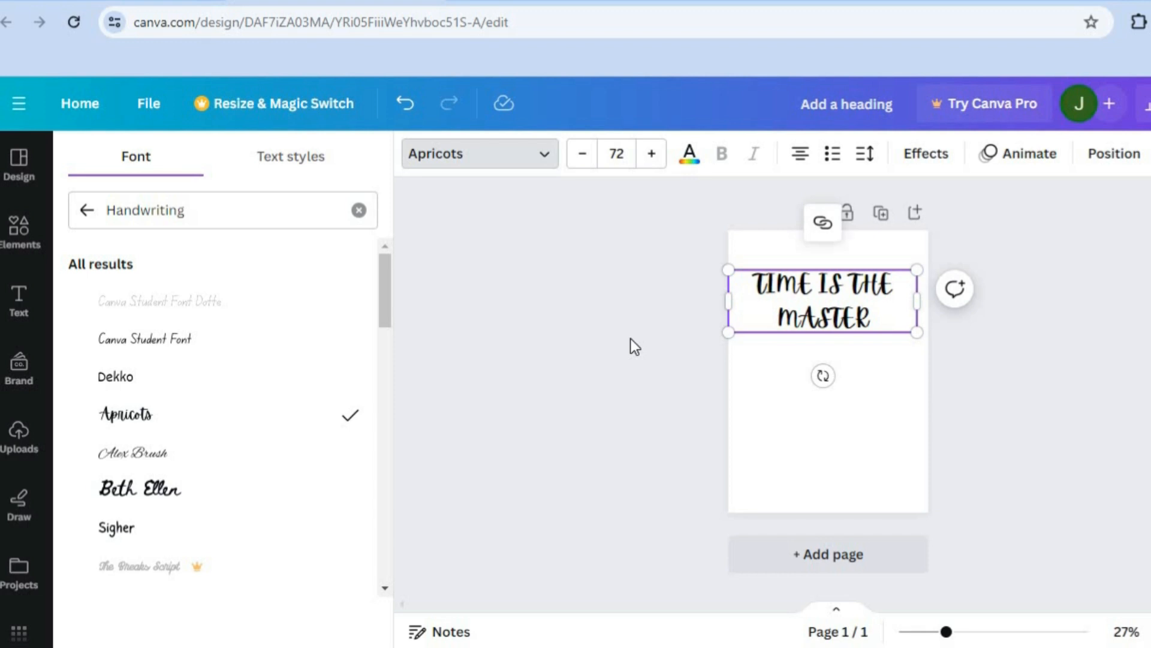
click(844, 431)
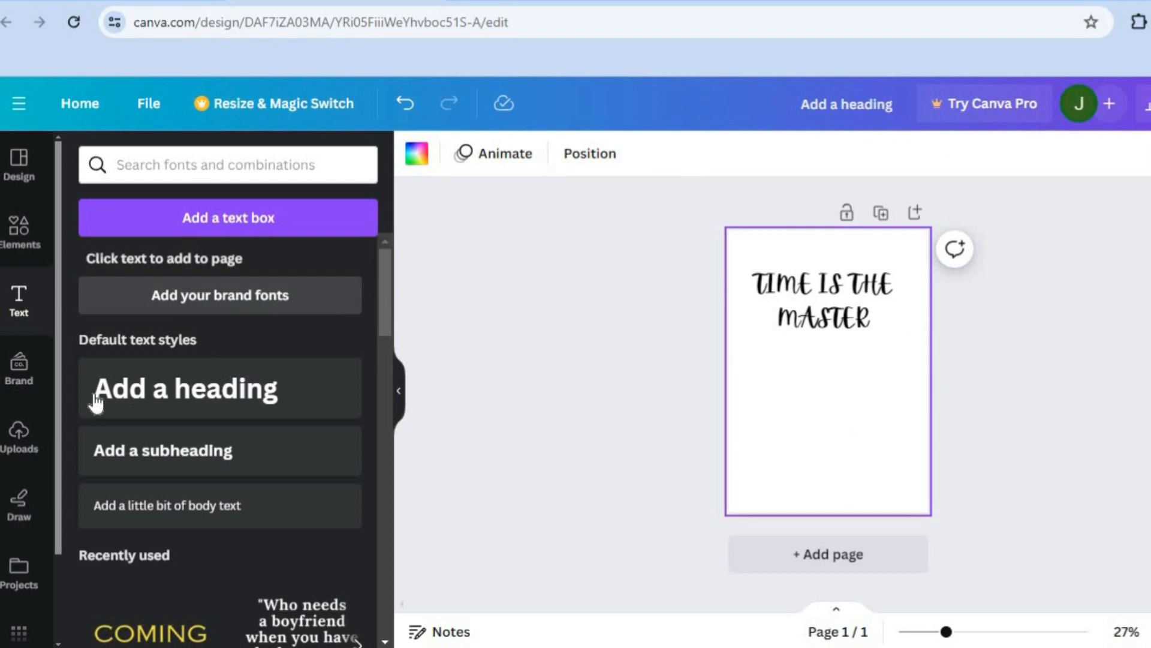
- Search the elements for CLOCK graphics and place the round Roman-numeral clock centred below the heading
click(18, 225)
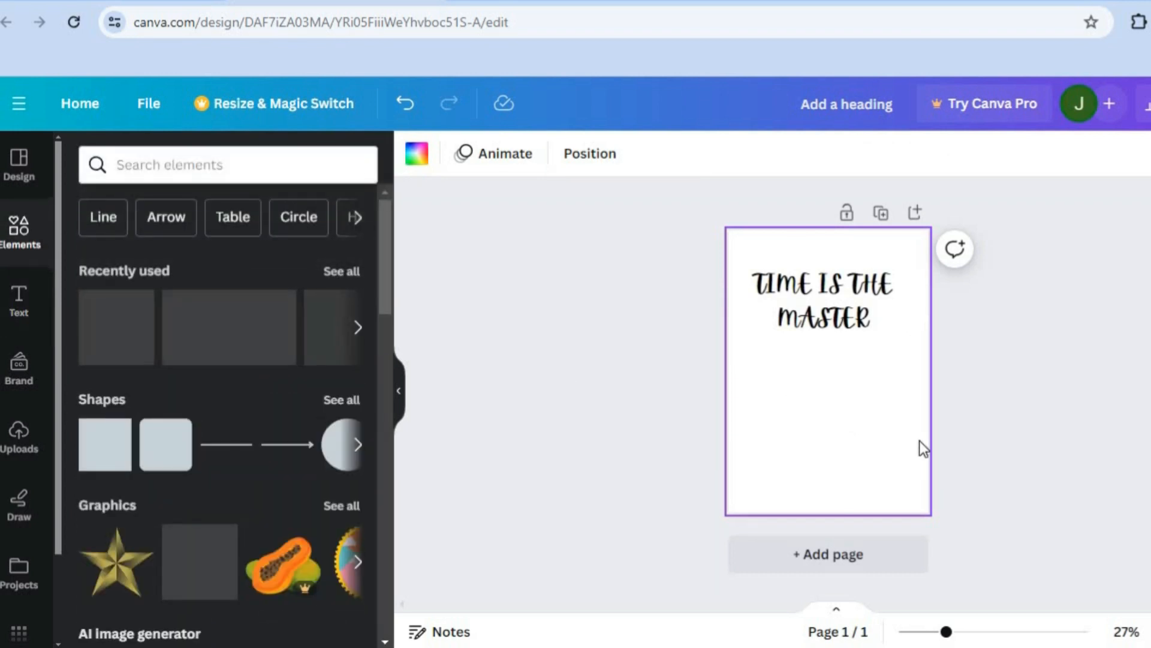
click(252, 164)
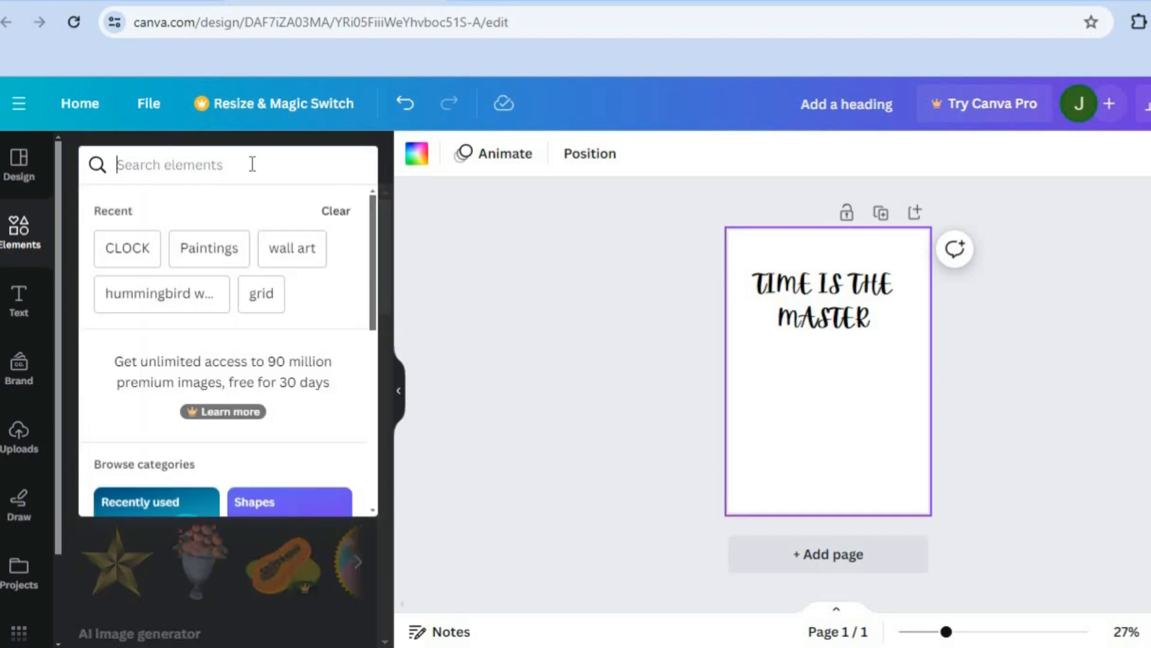
click(126, 250)
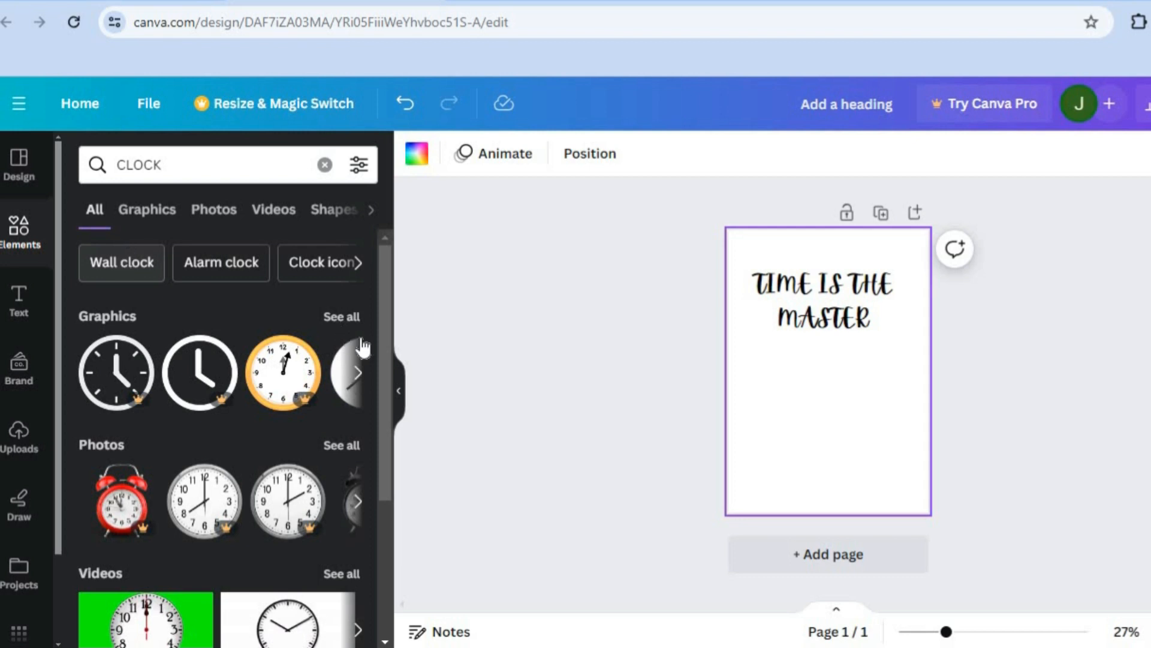
click(346, 315)
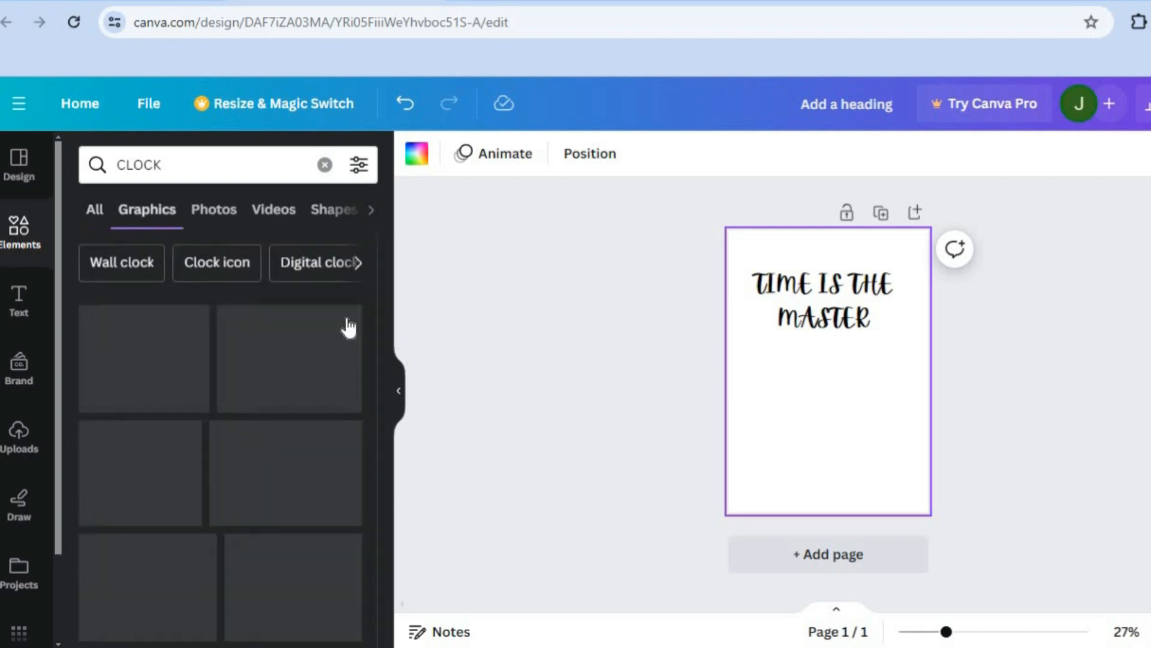
drag(386, 269, 383, 415)
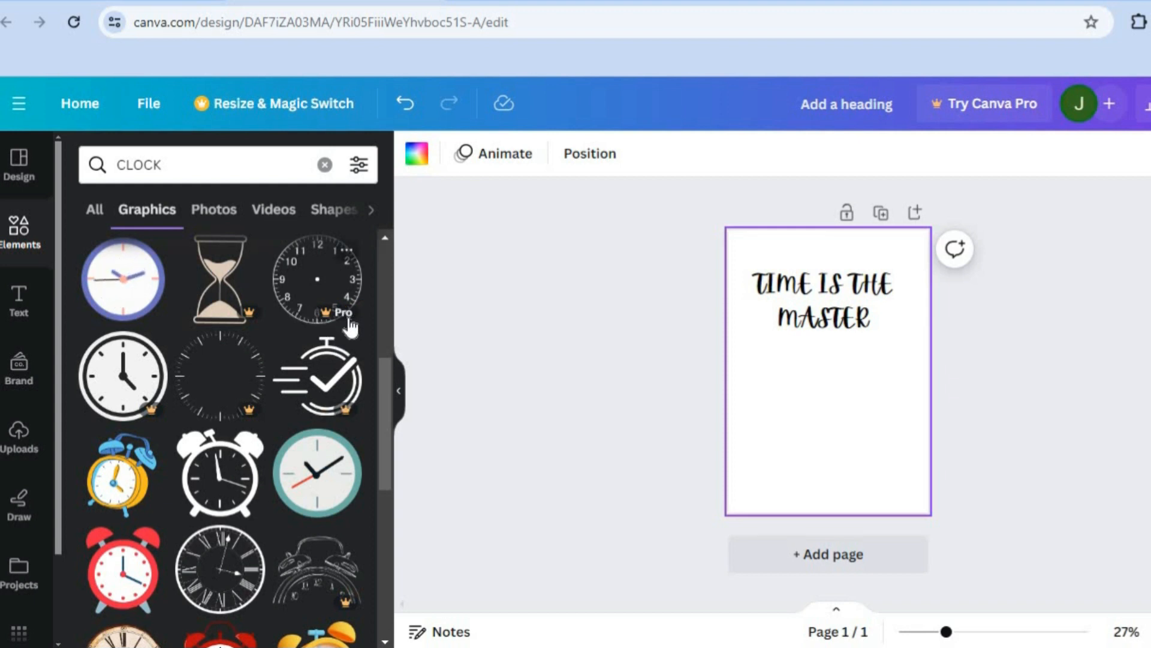
drag(387, 386, 386, 439)
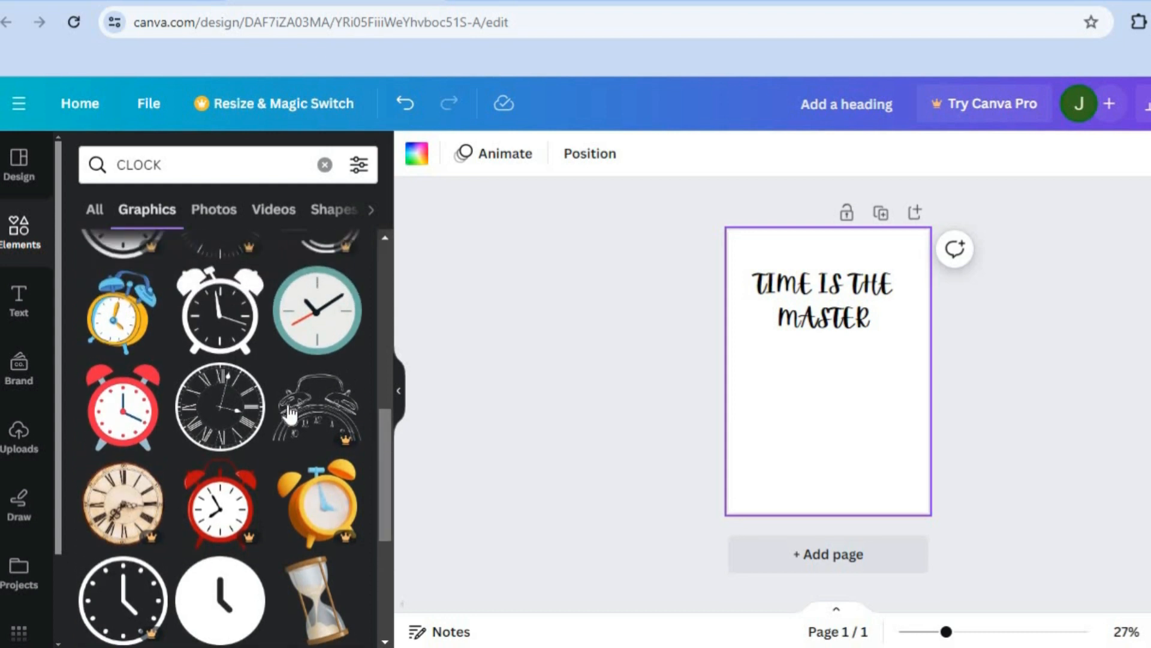
drag(212, 436, 826, 427)
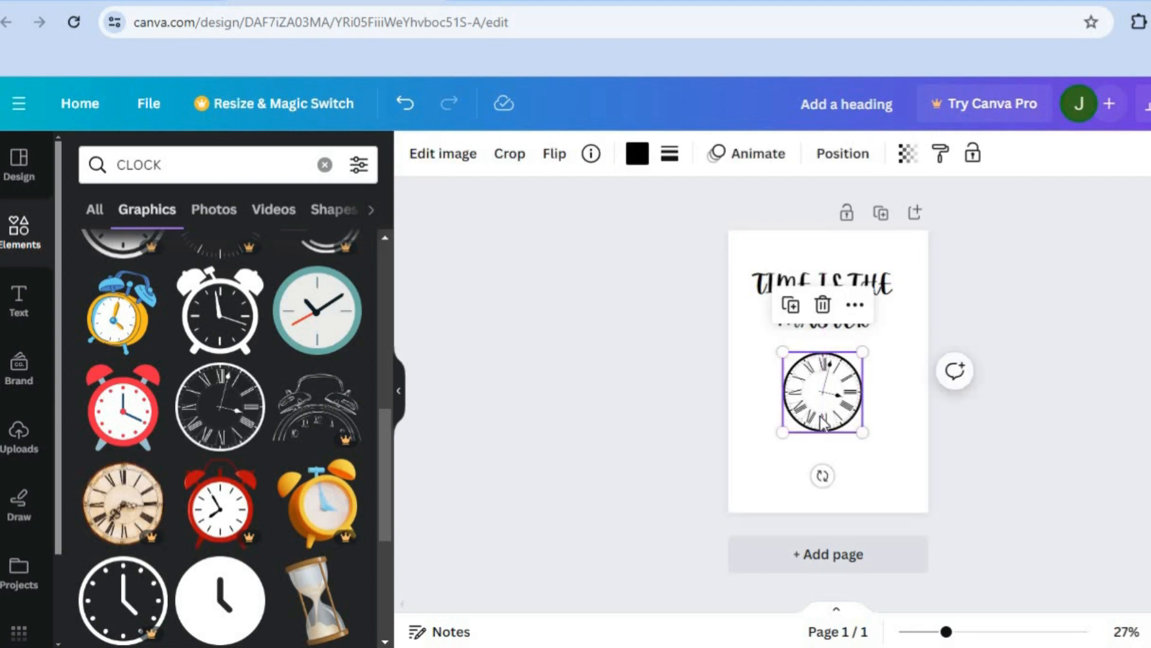
- Apply the Curve shape effect to the heading, shift it down so it arches over the clock, and set the curve to 81
click(804, 284)
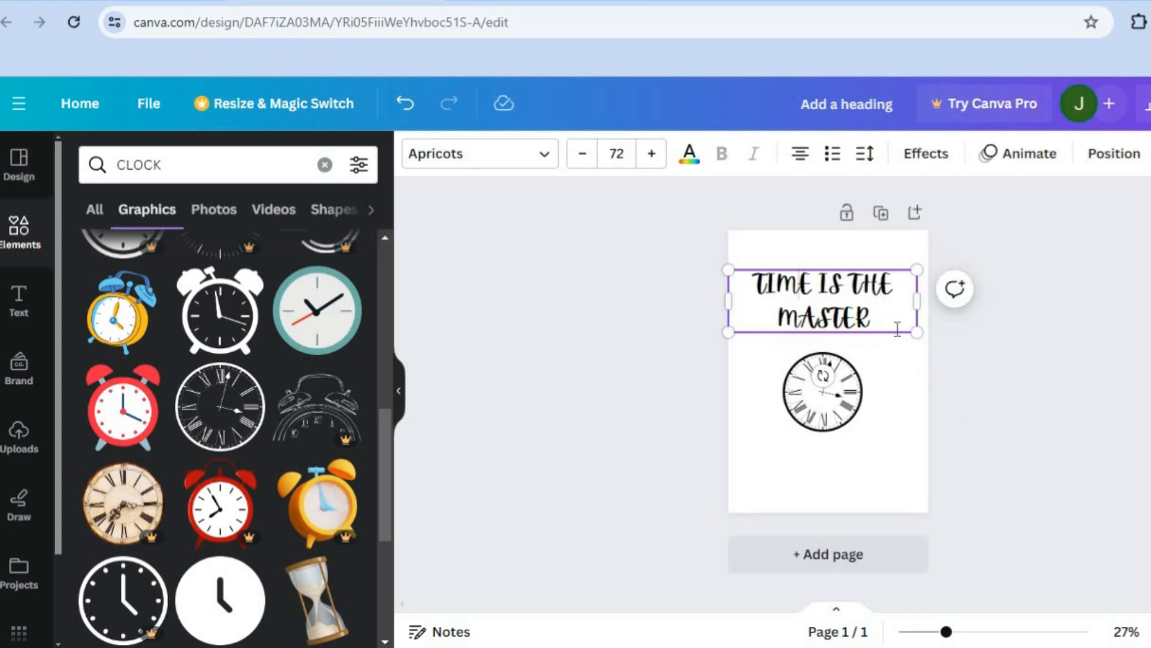
click(931, 156)
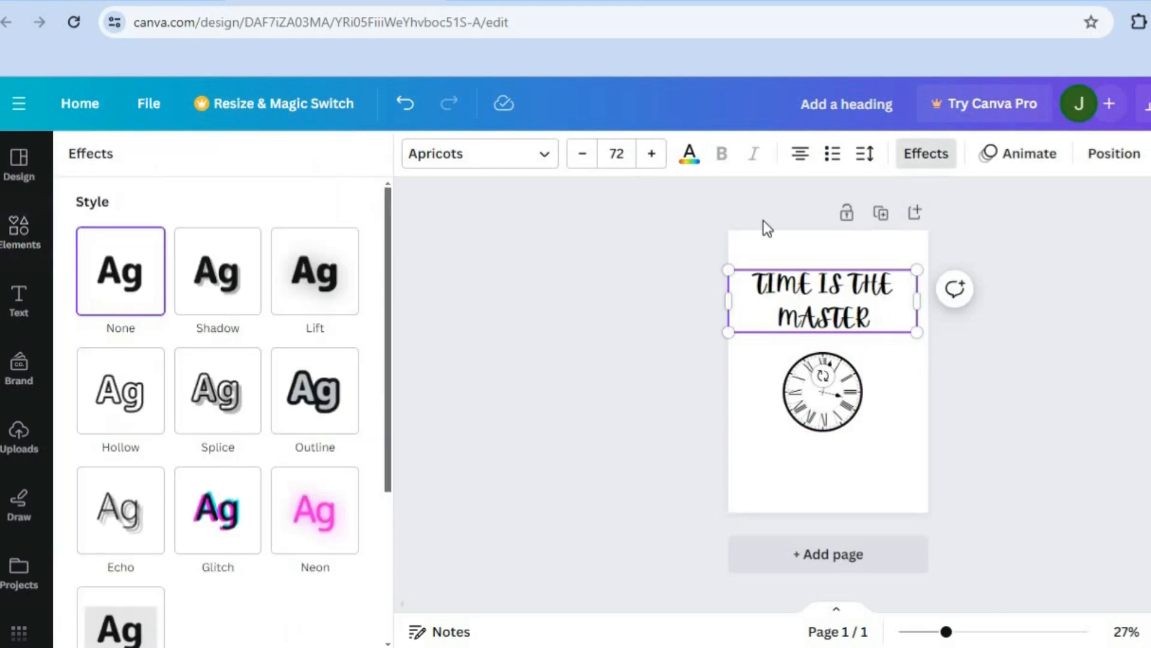
drag(387, 304, 385, 441)
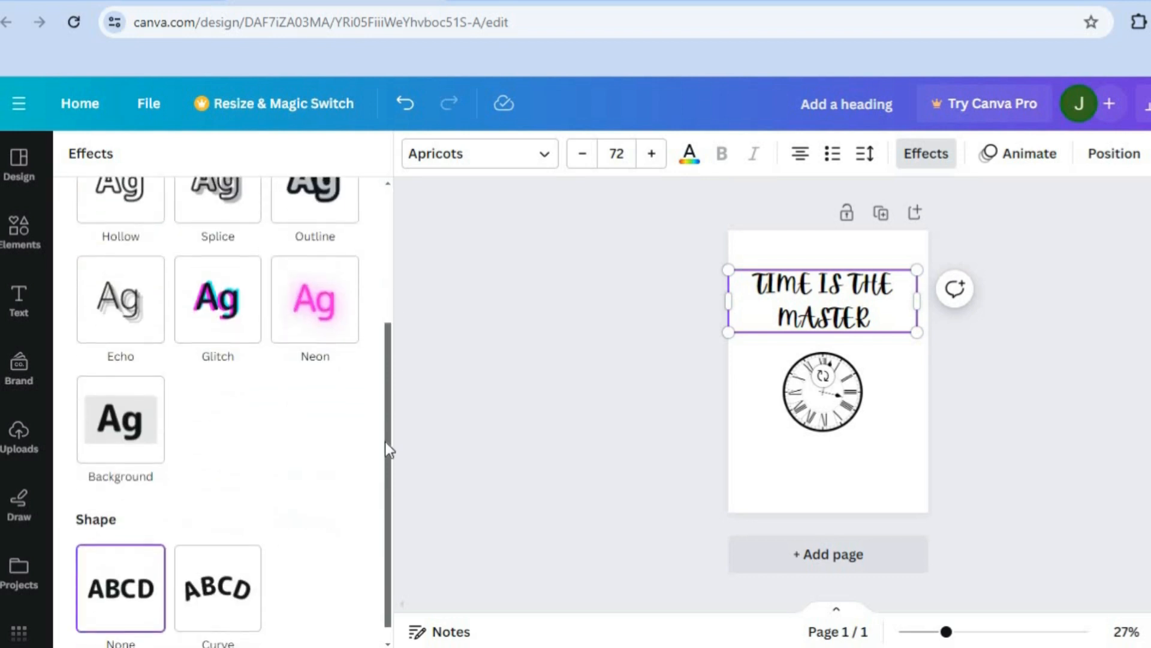
click(227, 564)
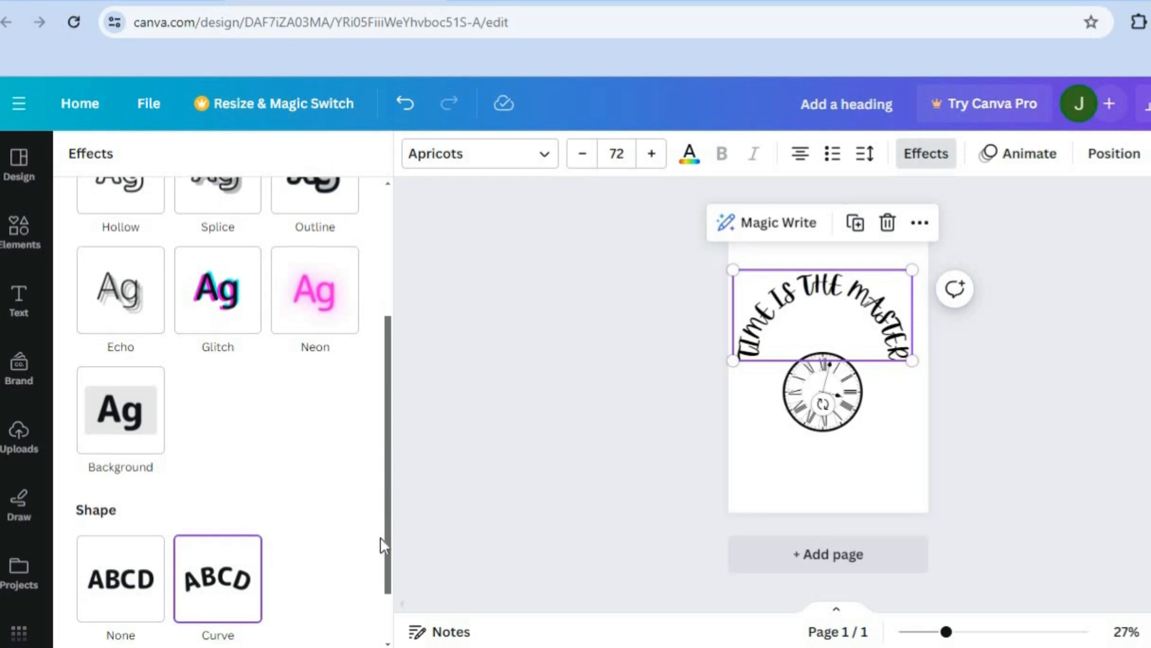
scroll(380, 546, down, 3)
mouse_move(822, 306)
mouse_down()
mouse_move(822, 340)
mouse_move(828, 327)
mouse_up()
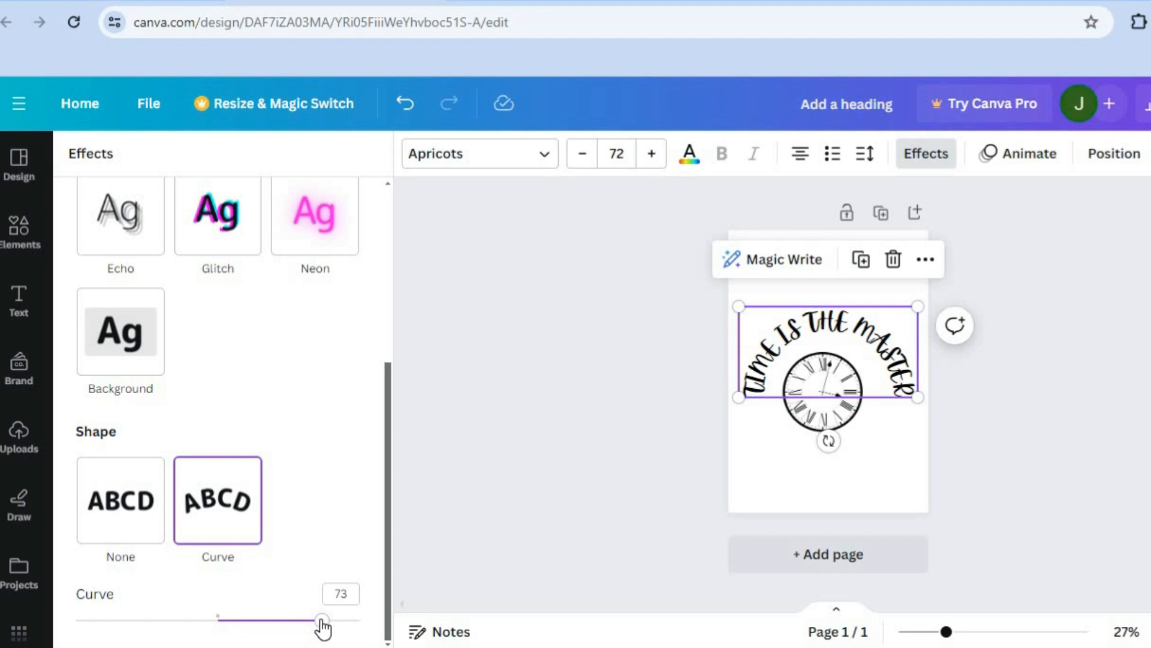
drag(323, 628, 334, 627)
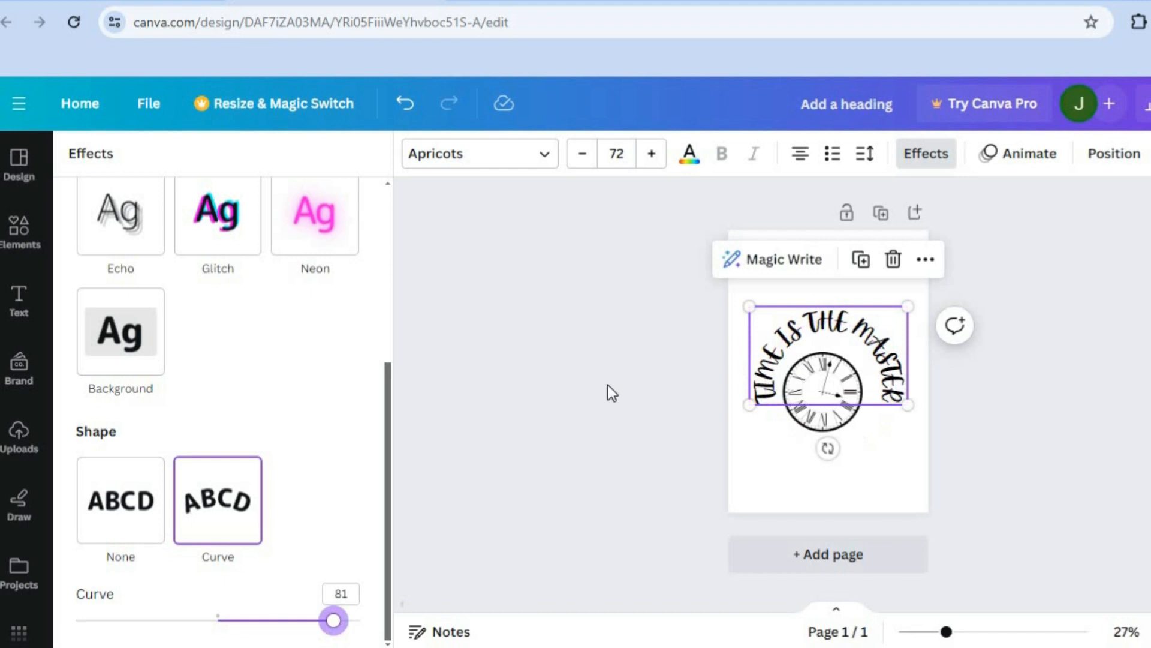
- Set the curved heading's font size to 80, then scale it up to about 88.5 so it spans nearly the page width
click(619, 154)
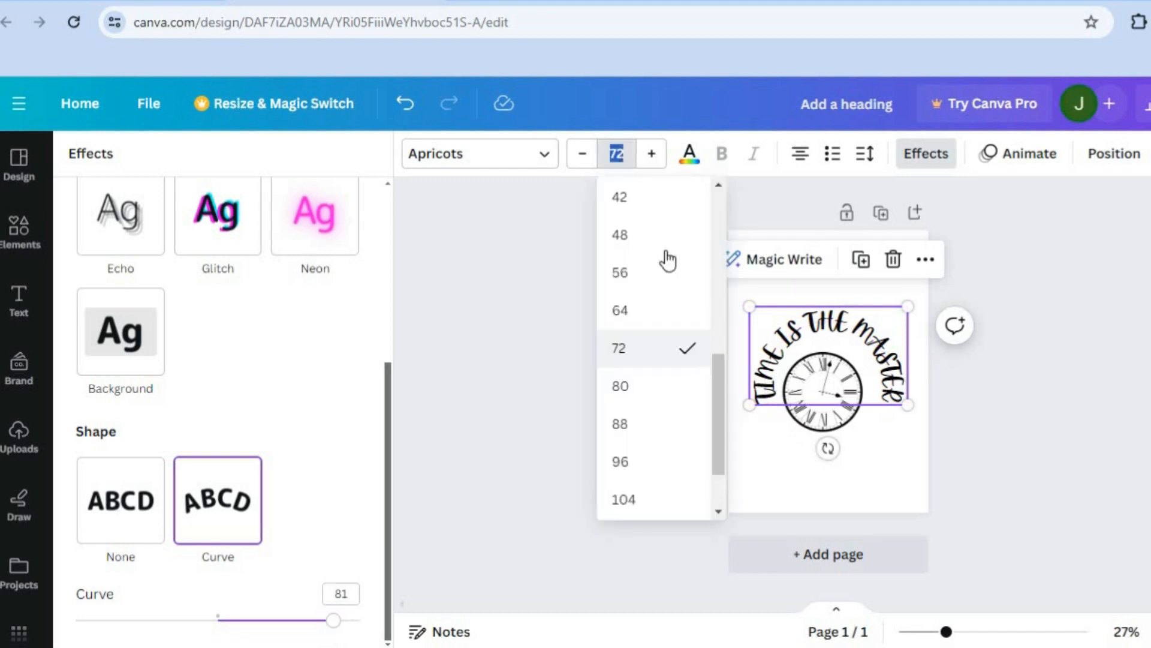
click(635, 387)
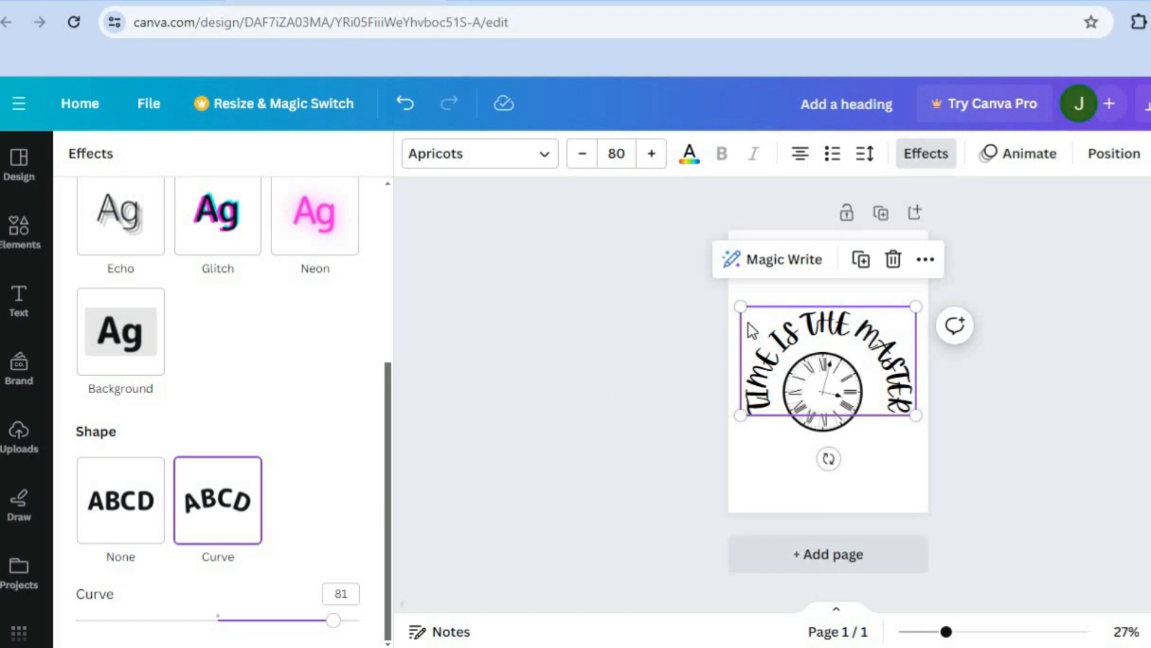
drag(738, 301, 734, 300)
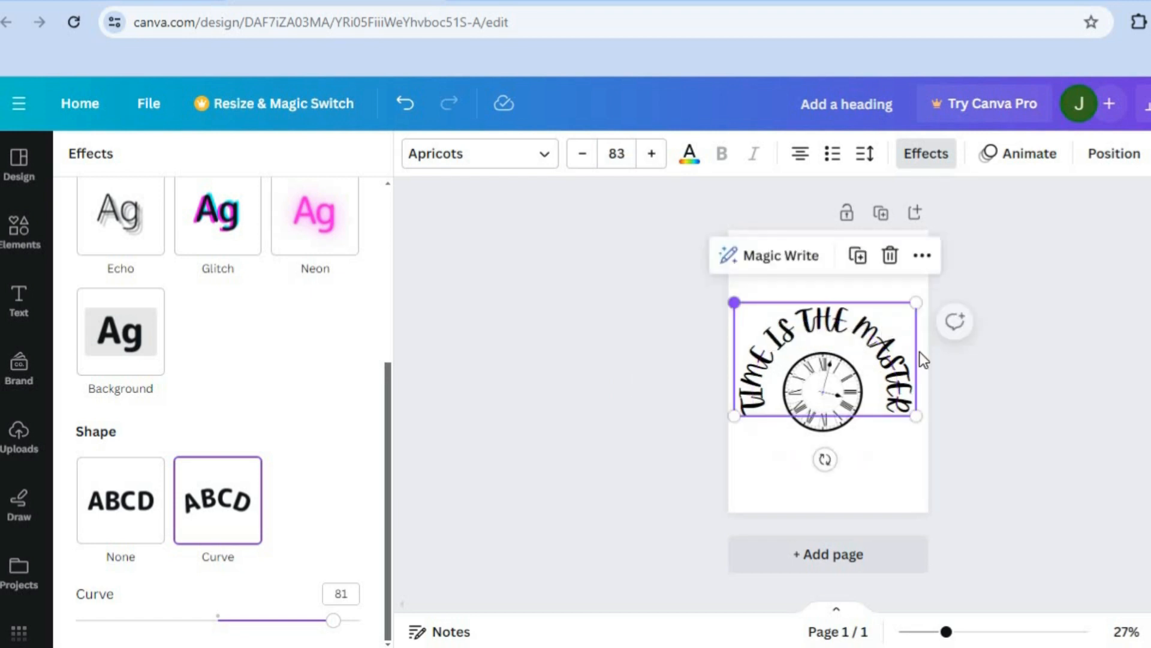
drag(914, 418, 927, 424)
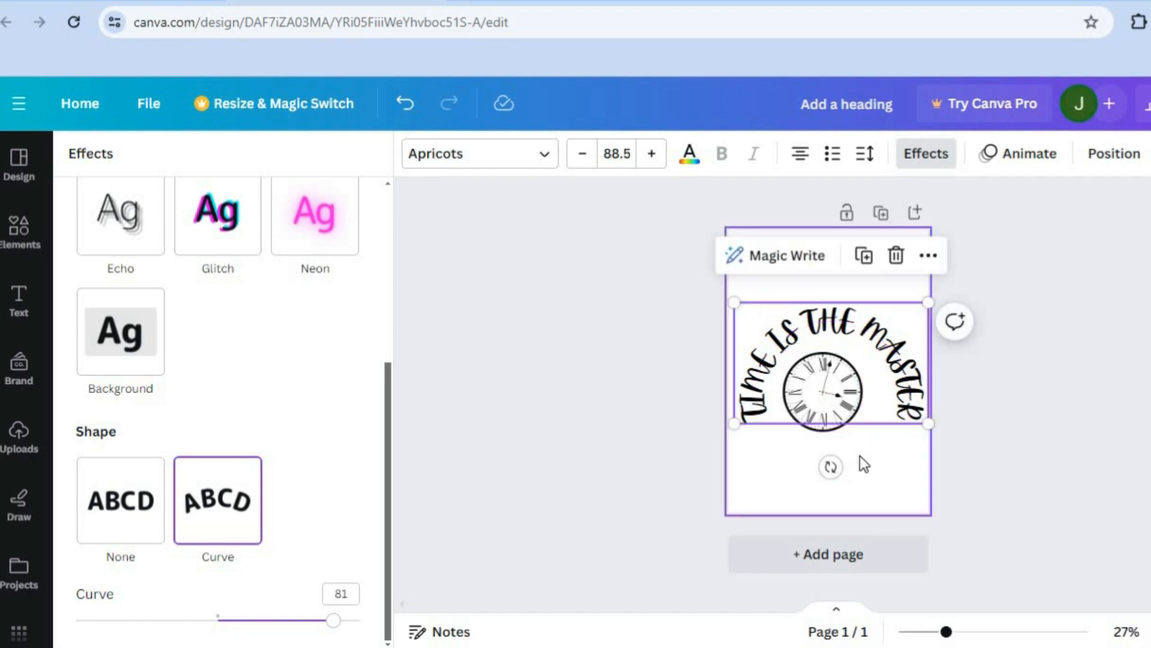
- Try the grey-to-white gradient as the page background, then apply the light green-to-blue gradient
click(772, 469)
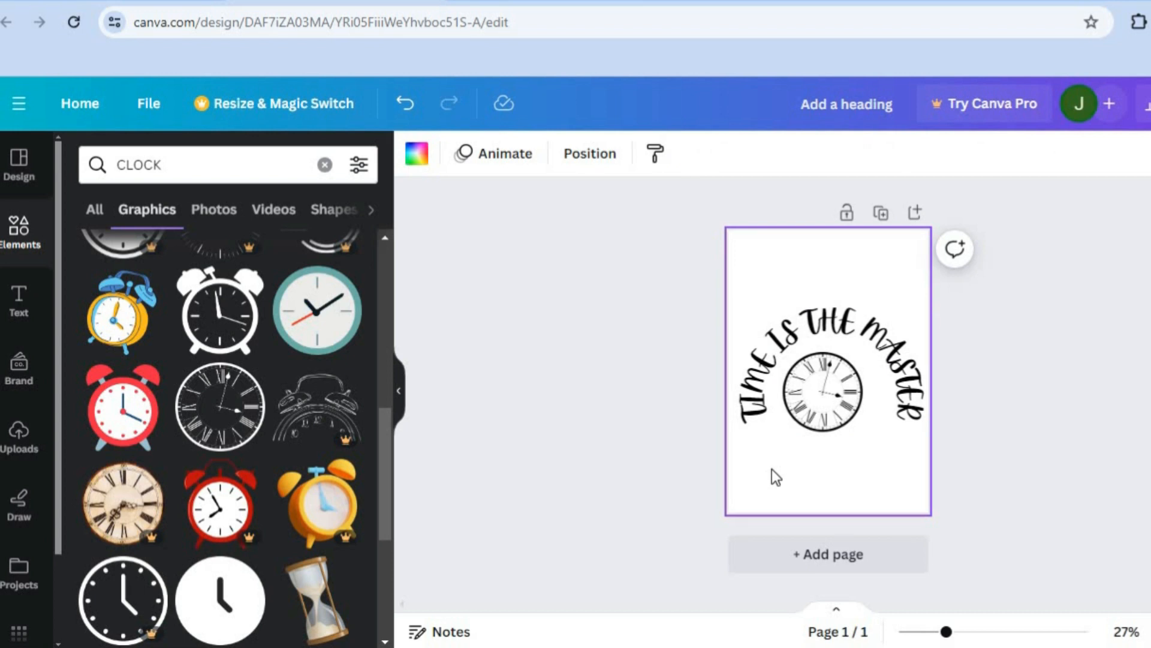
click(411, 157)
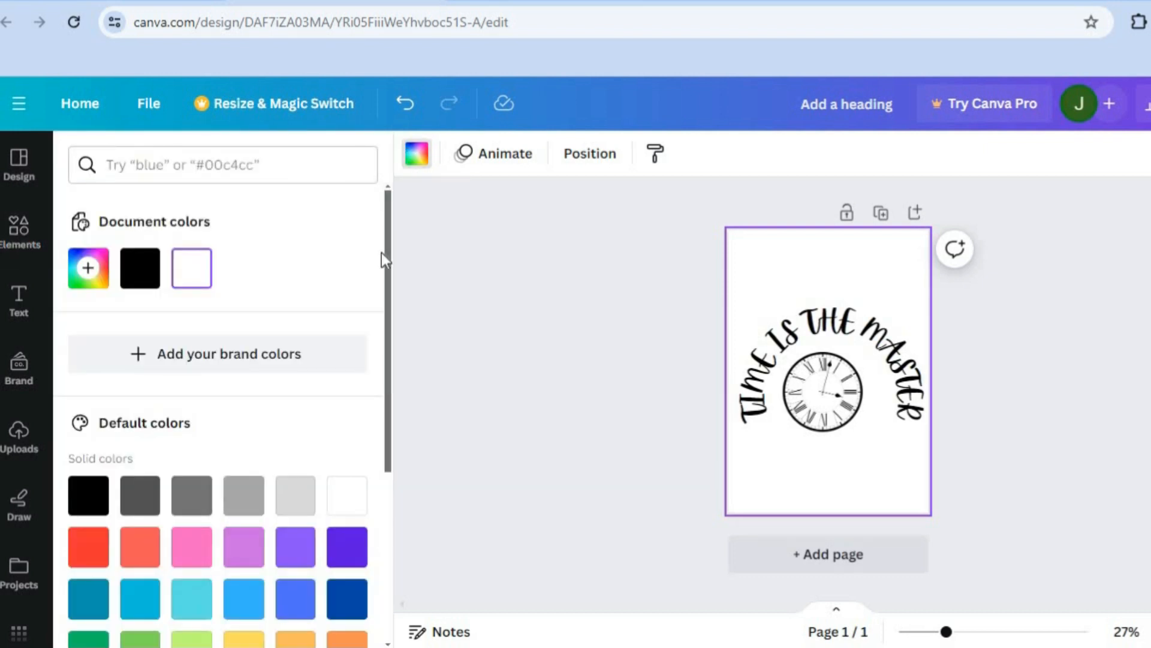
drag(383, 254, 384, 451)
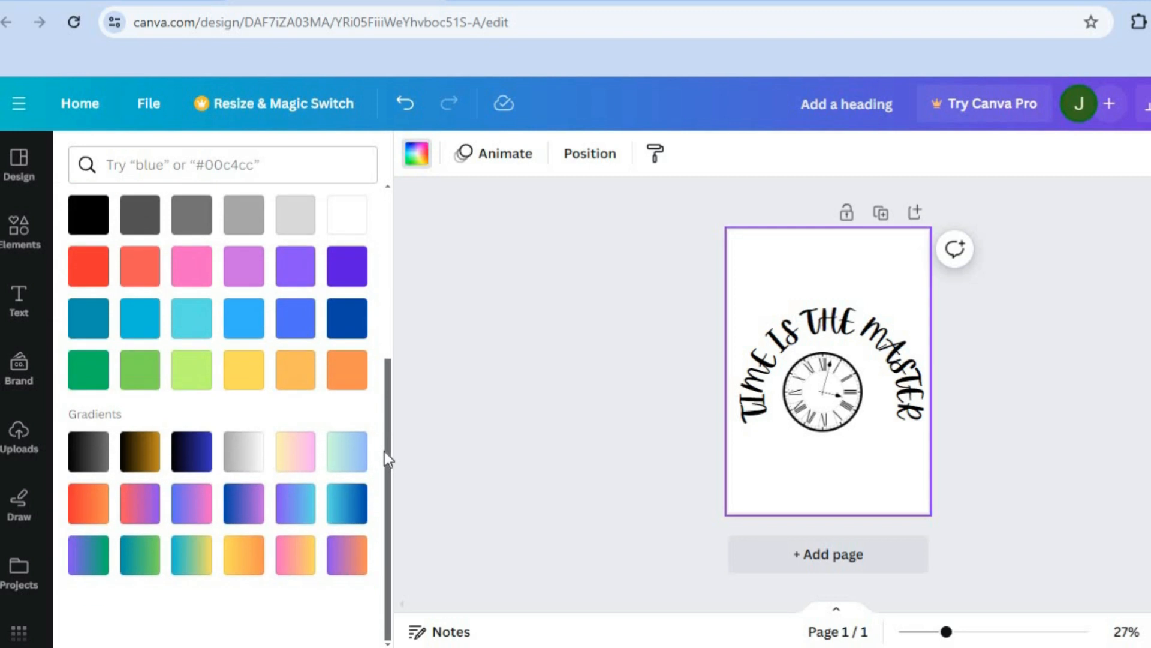
click(250, 461)
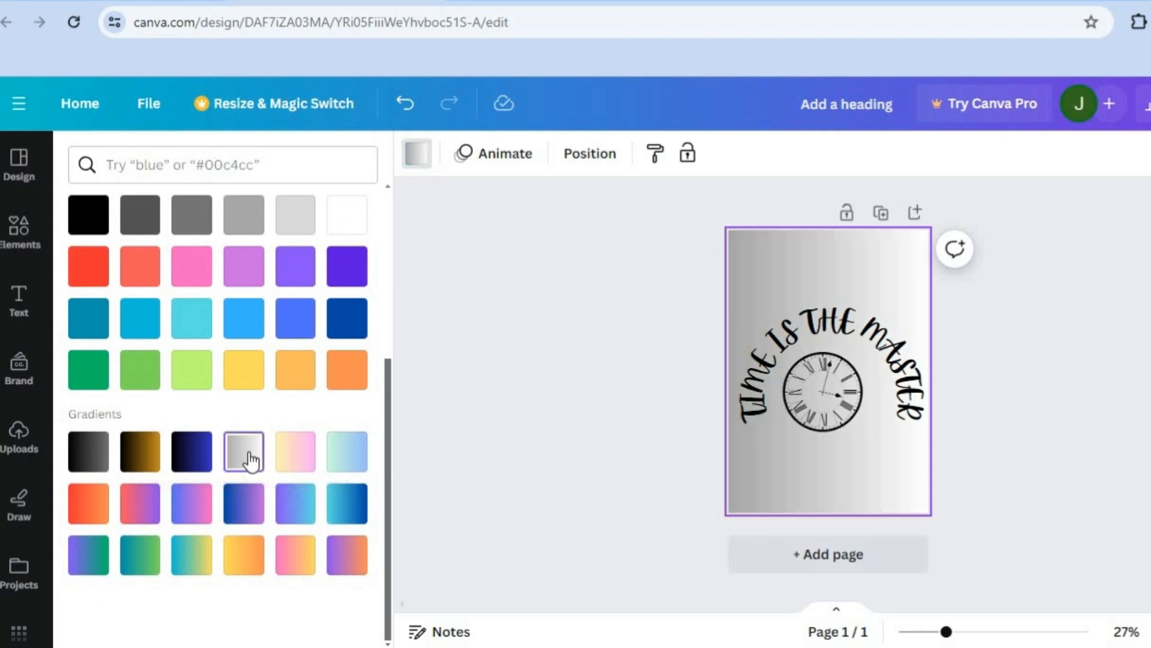
click(342, 463)
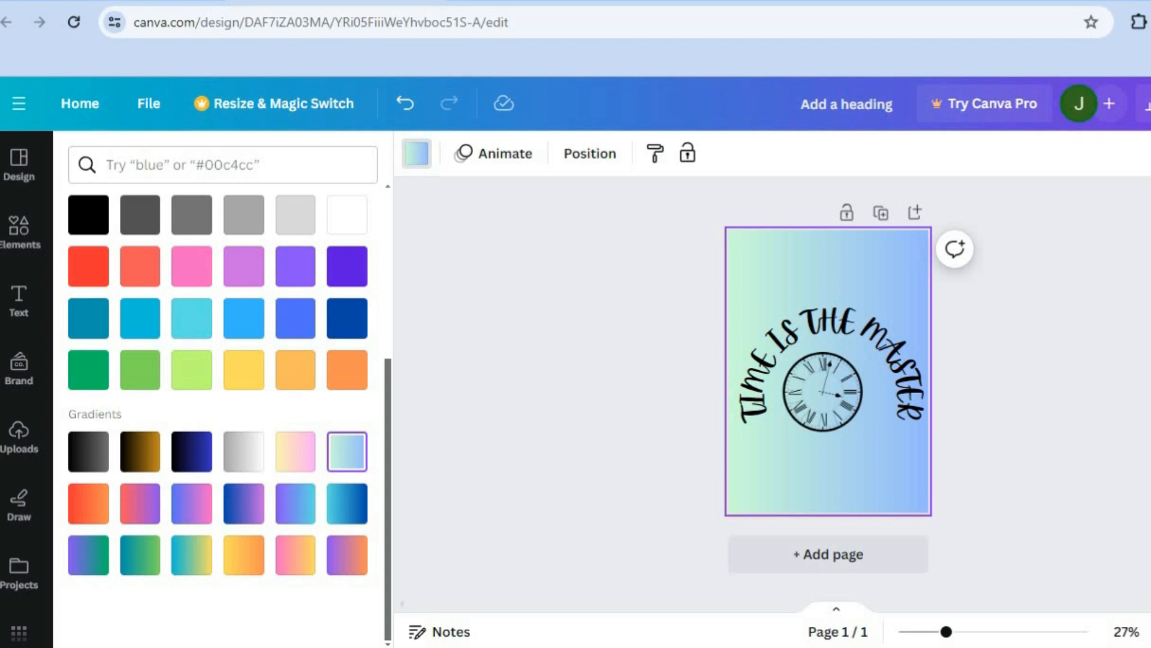
- Create a public template link for the design and copy it
click(1148, 104)
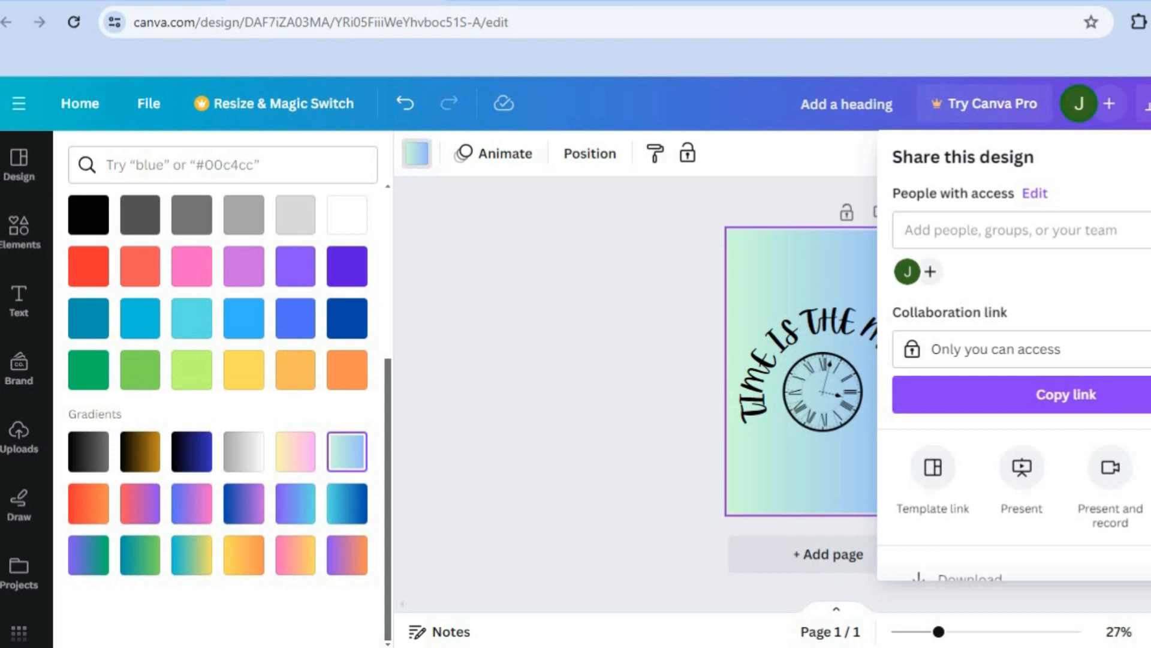
scroll(1014, 354, down, 3)
click(969, 411)
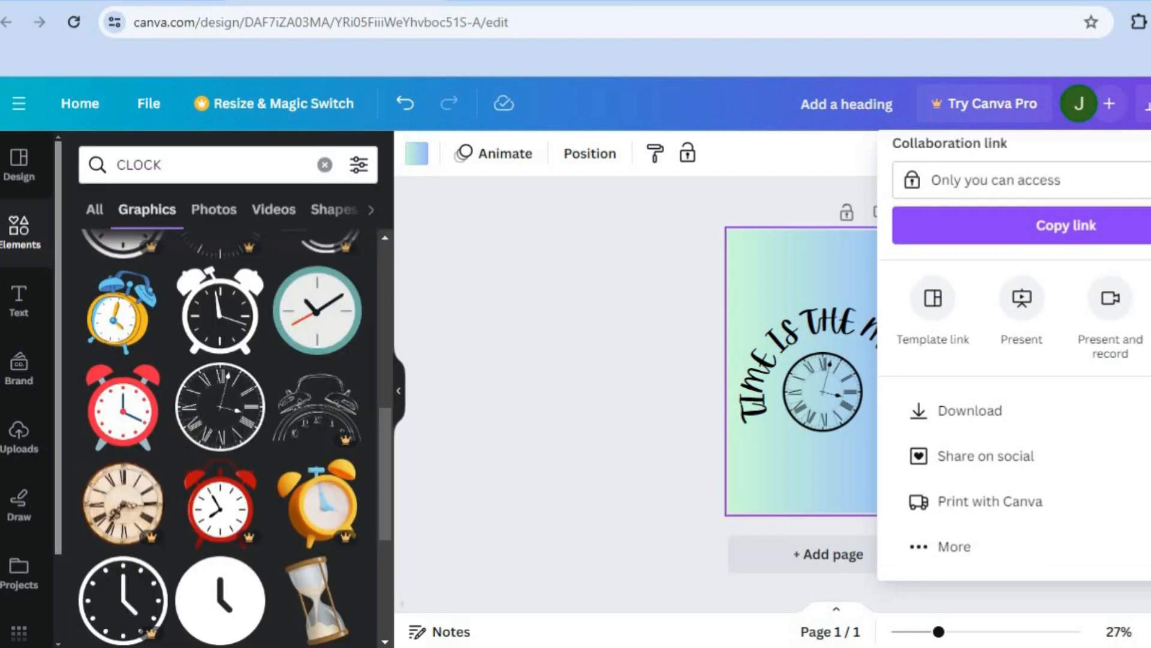
click(933, 303)
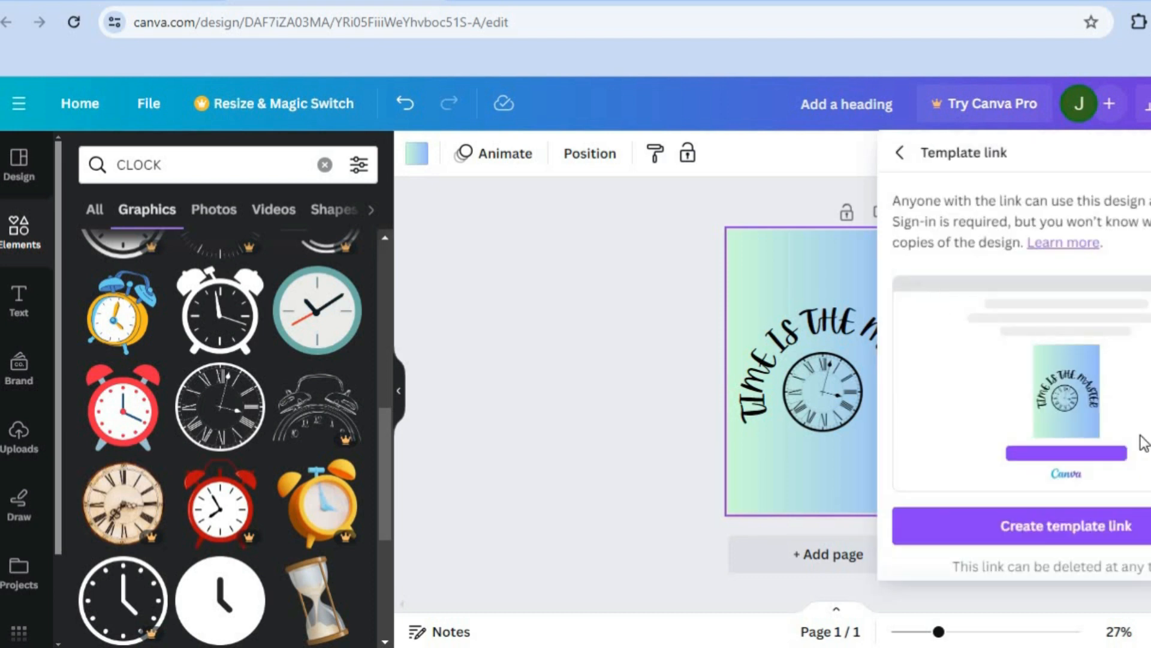
click(1085, 530)
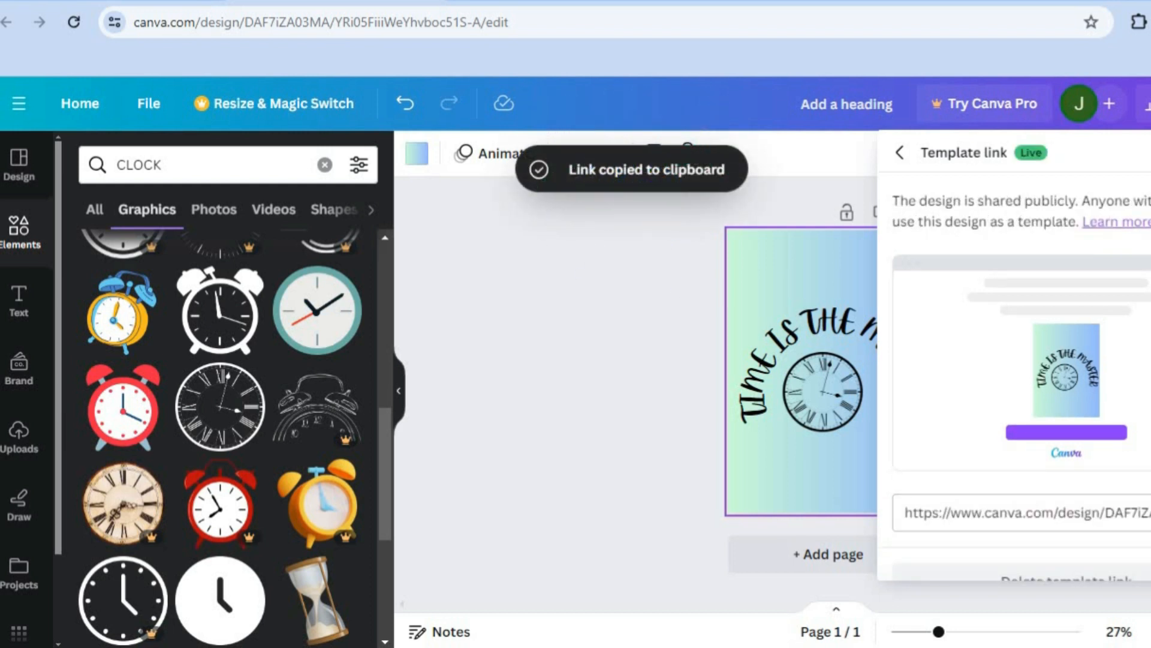
scroll(1022, 381, down, 1)
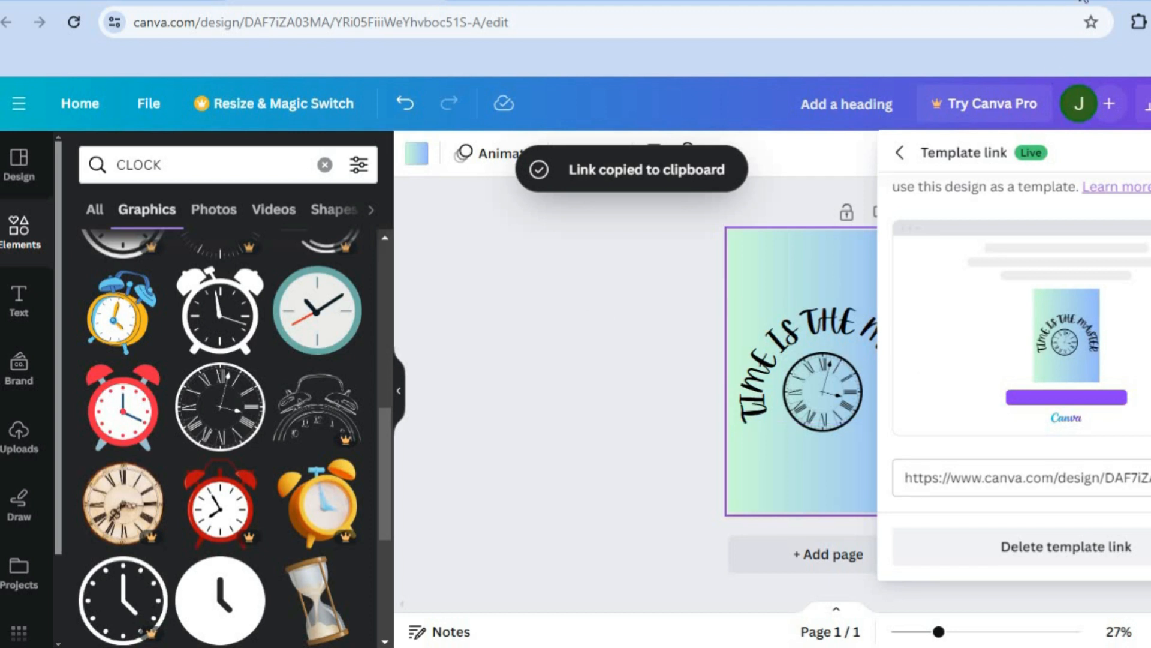
key(ctrl+t)
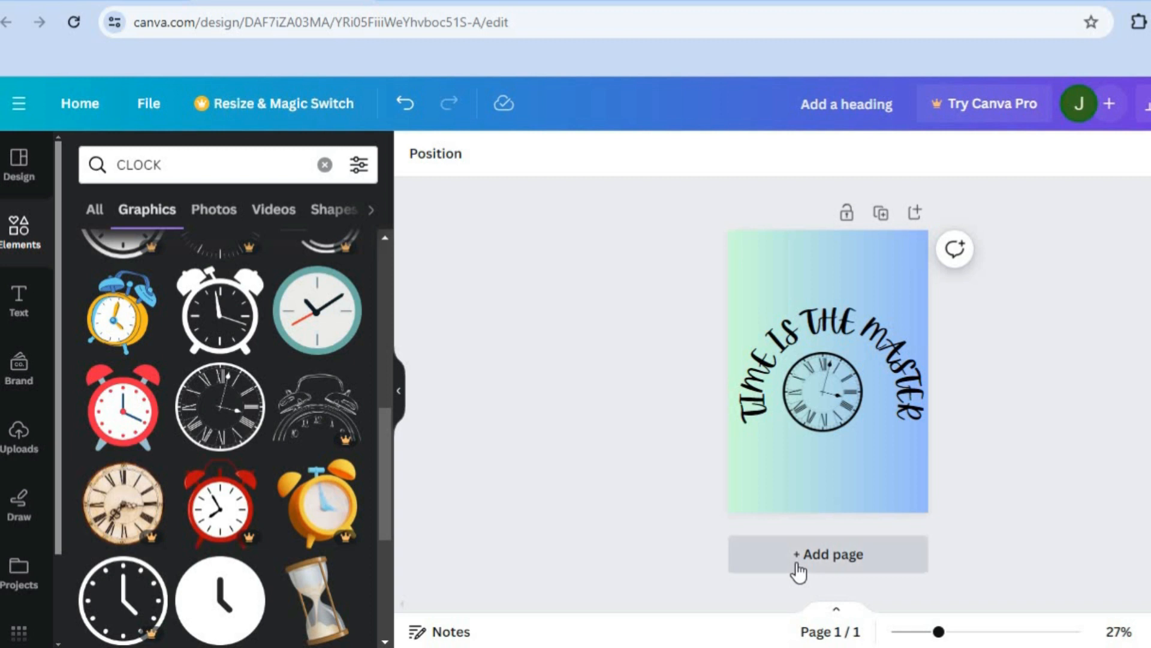
- Add a second page and place a heading on it reading "CLICK HERE"
click(798, 554)
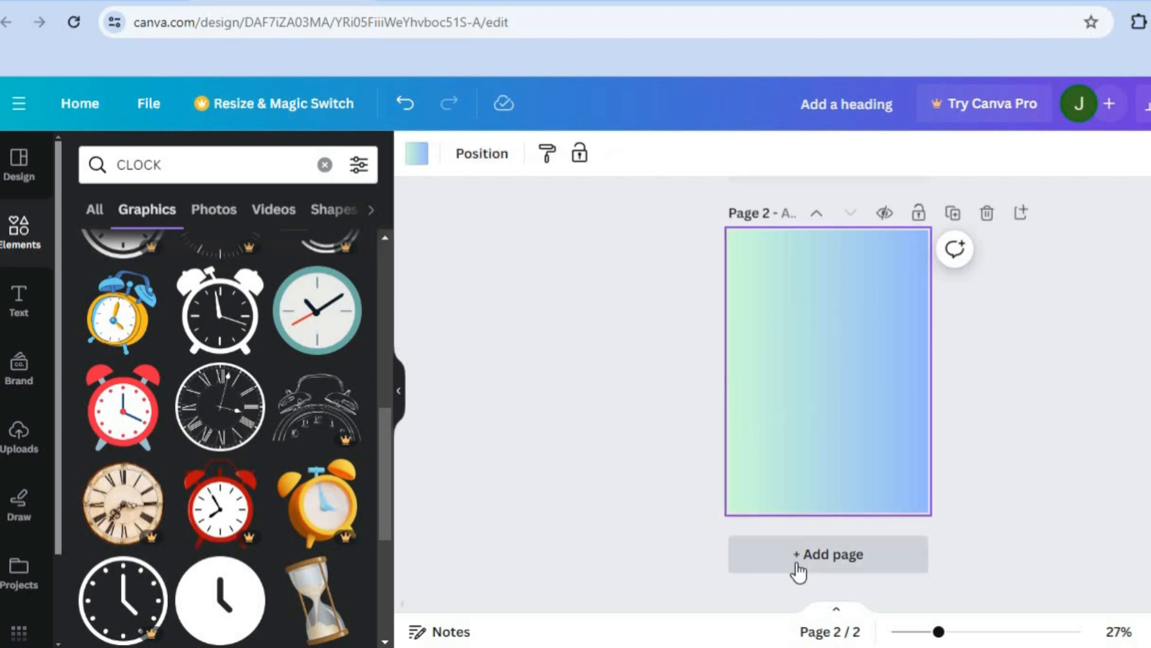
click(18, 321)
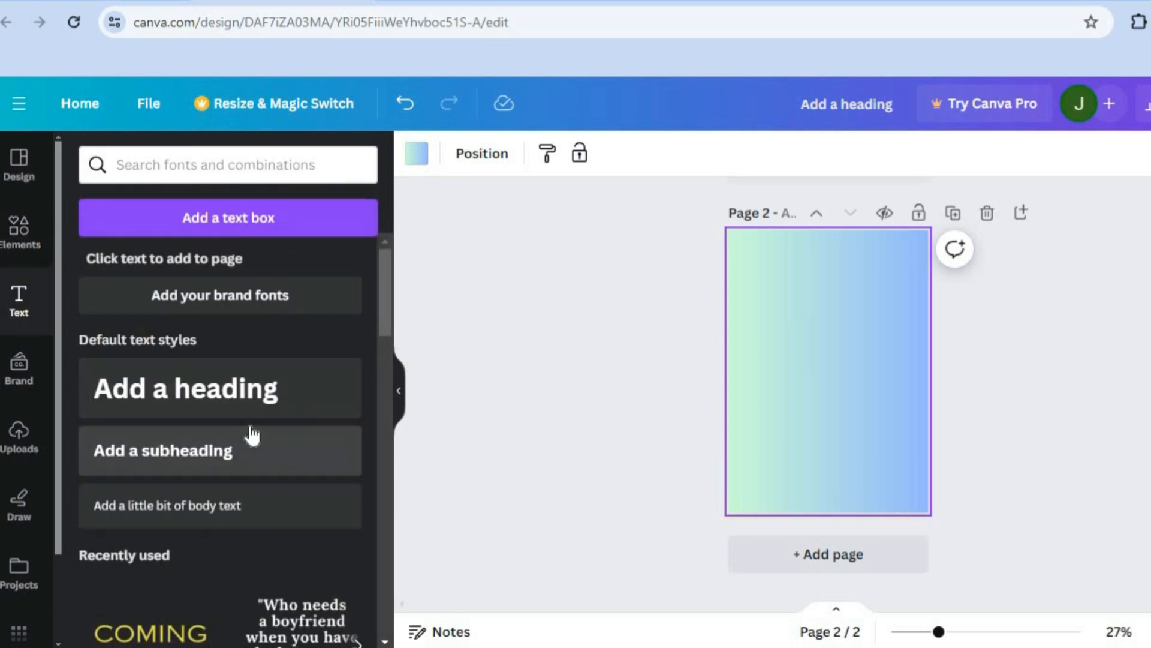
click(213, 402)
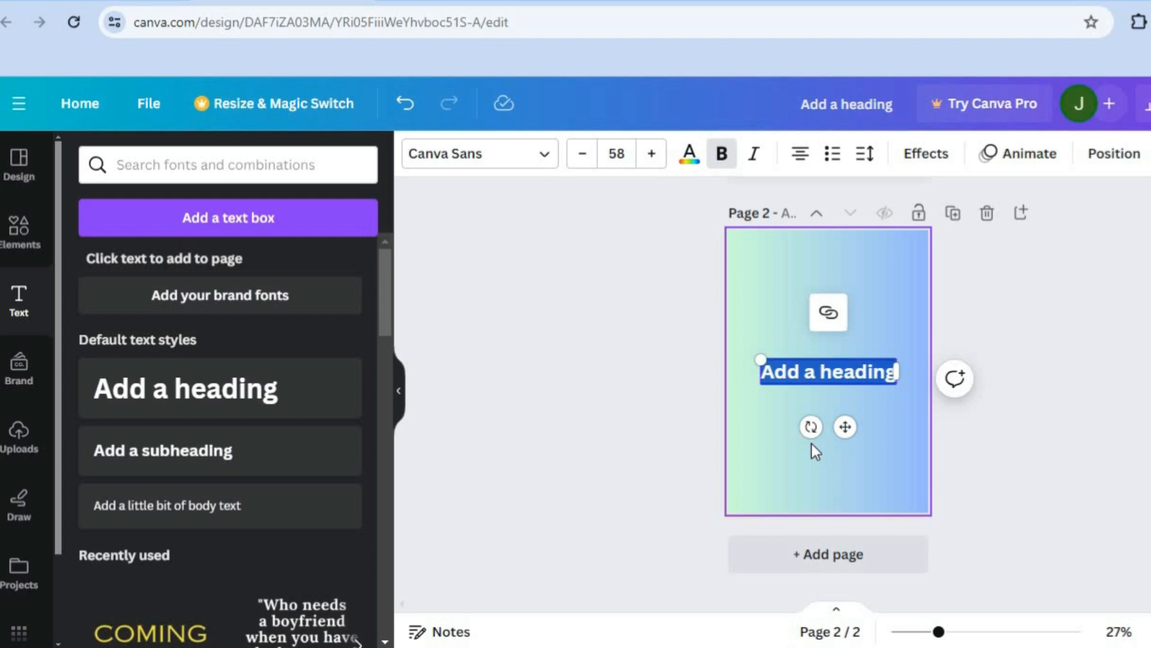
text(CLICK HERE)
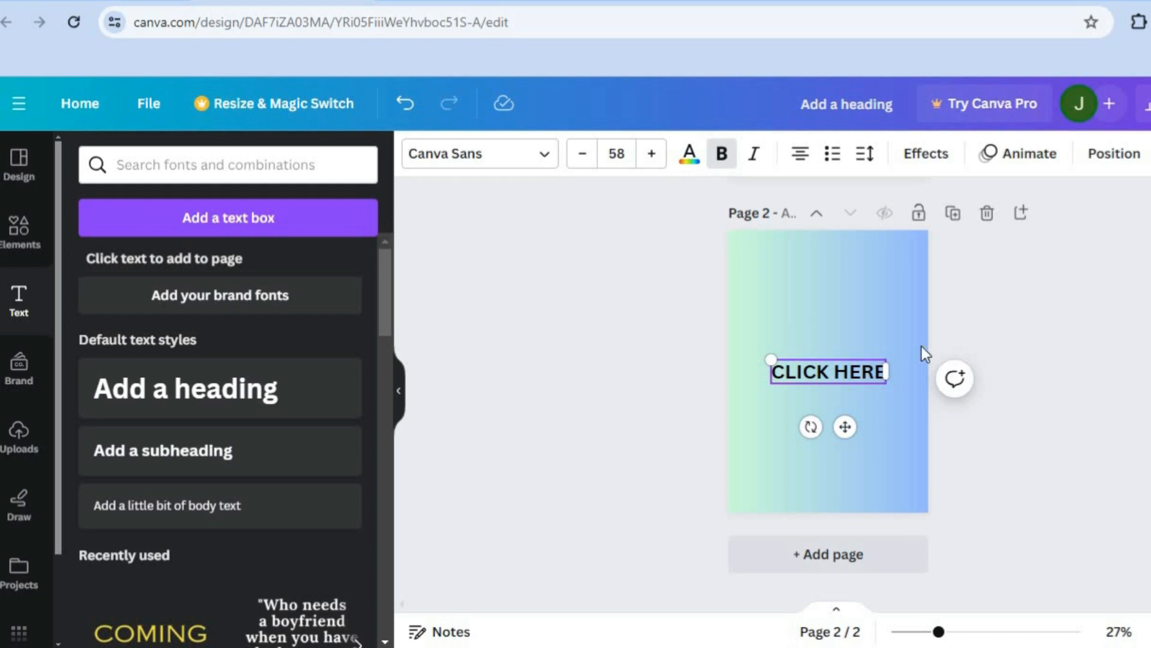
- Hyperlink the "CLICK HERE" text on page 2 to the copied template link and deselect it
click(888, 403)
double_click(849, 377)
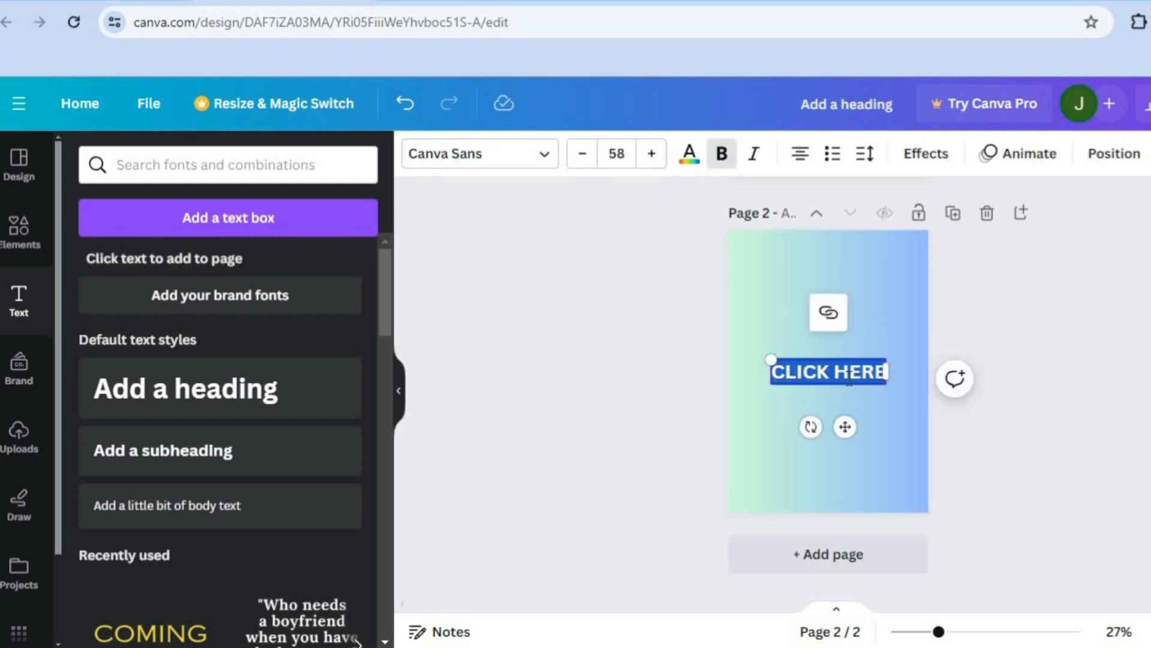
click(829, 314)
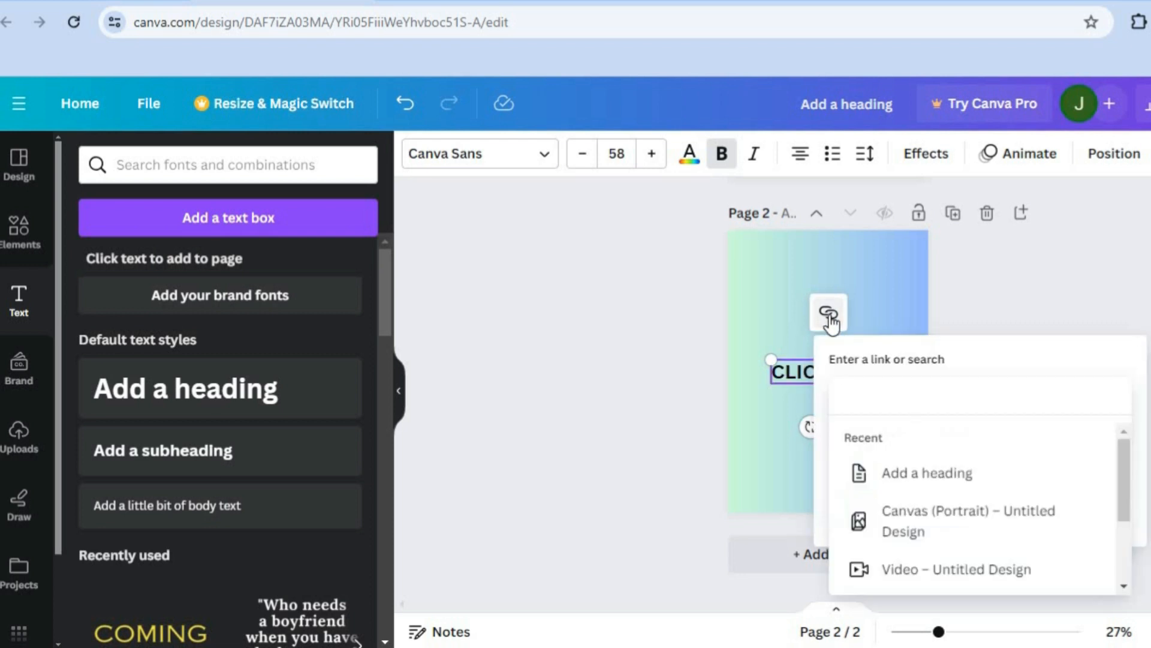
right_click(869, 408)
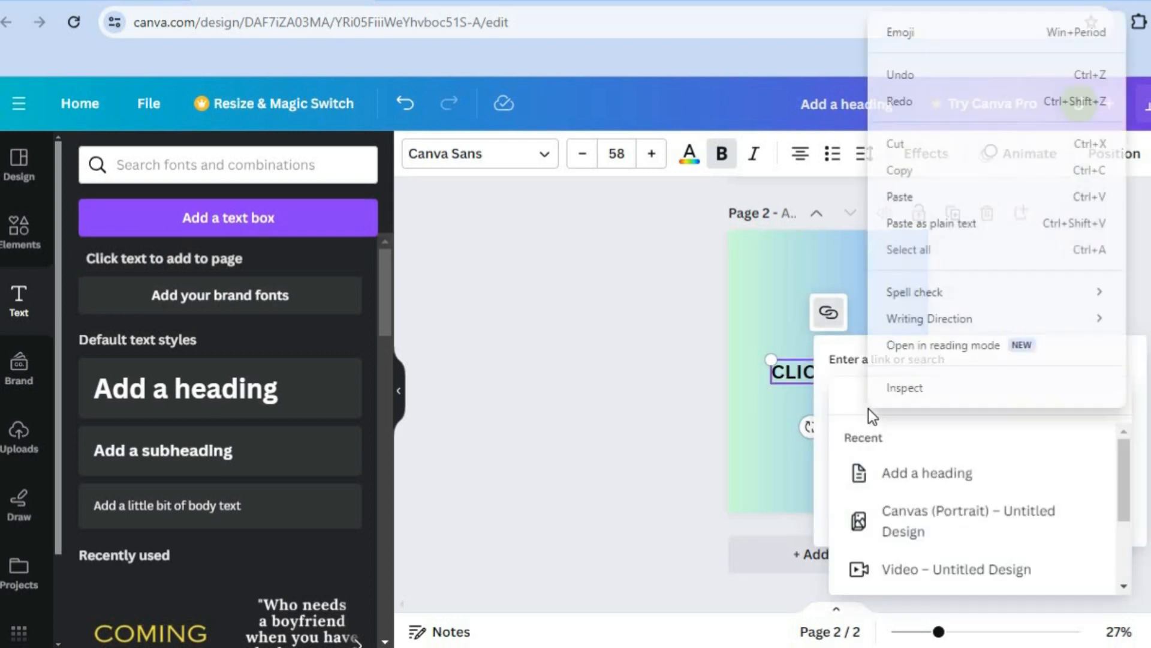
click(939, 201)
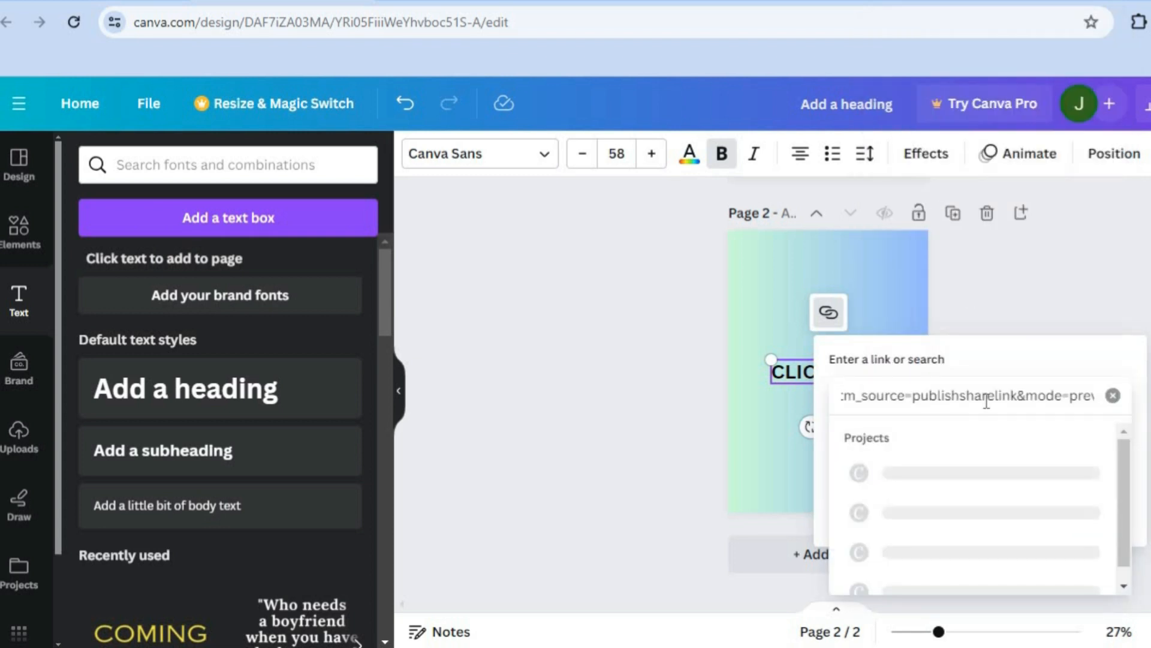
key(Return)
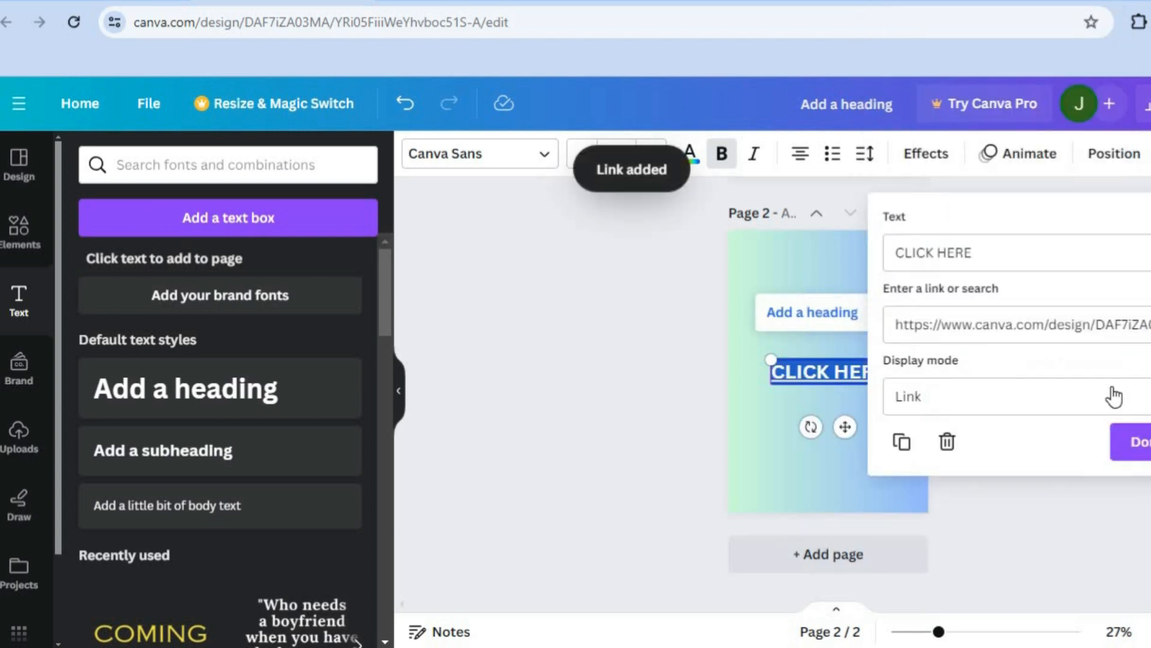
click(1139, 439)
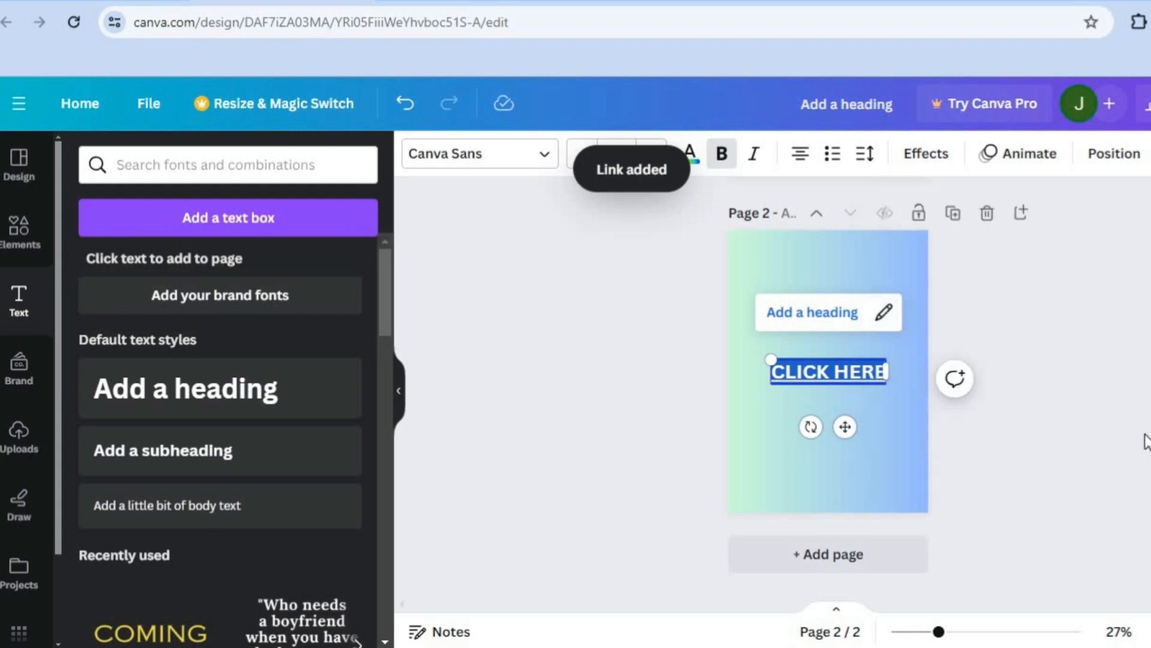
click(1097, 404)
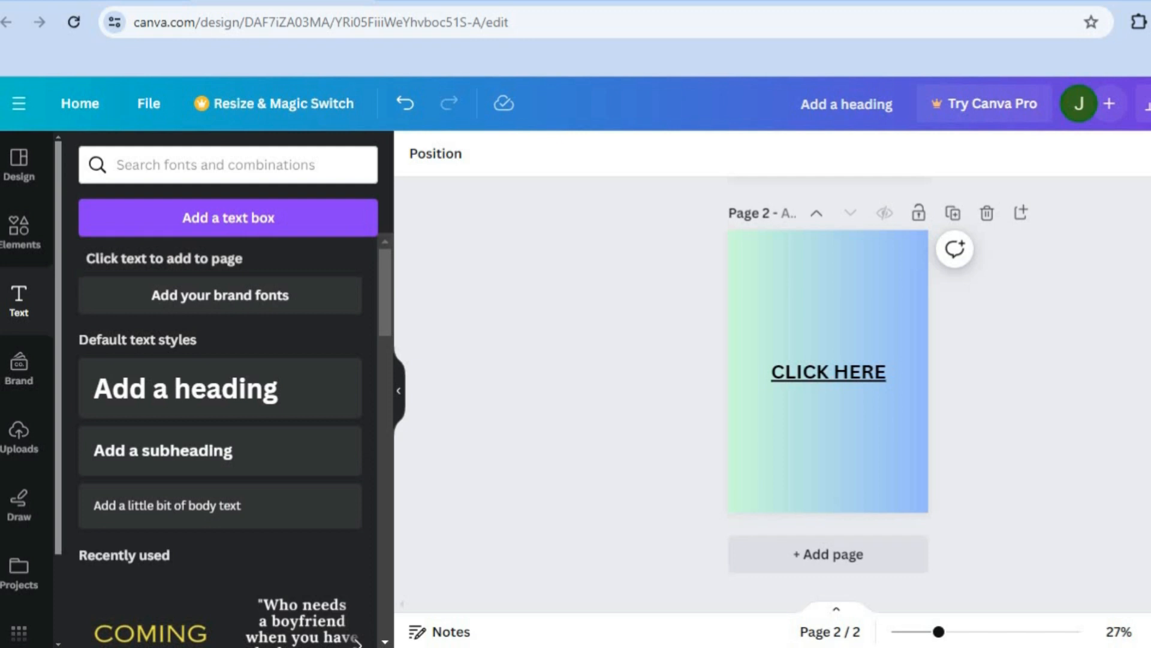
- Open the download options for the design and set the file type to PDF Standard
click(1150, 103)
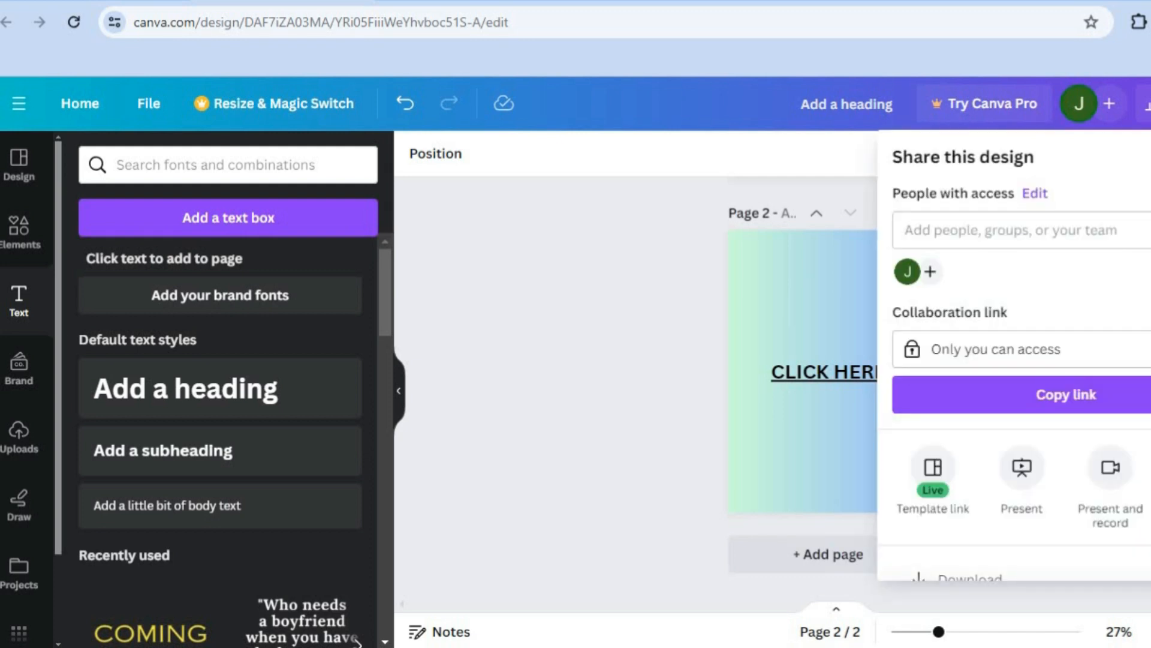
scroll(1013, 360, down, 3)
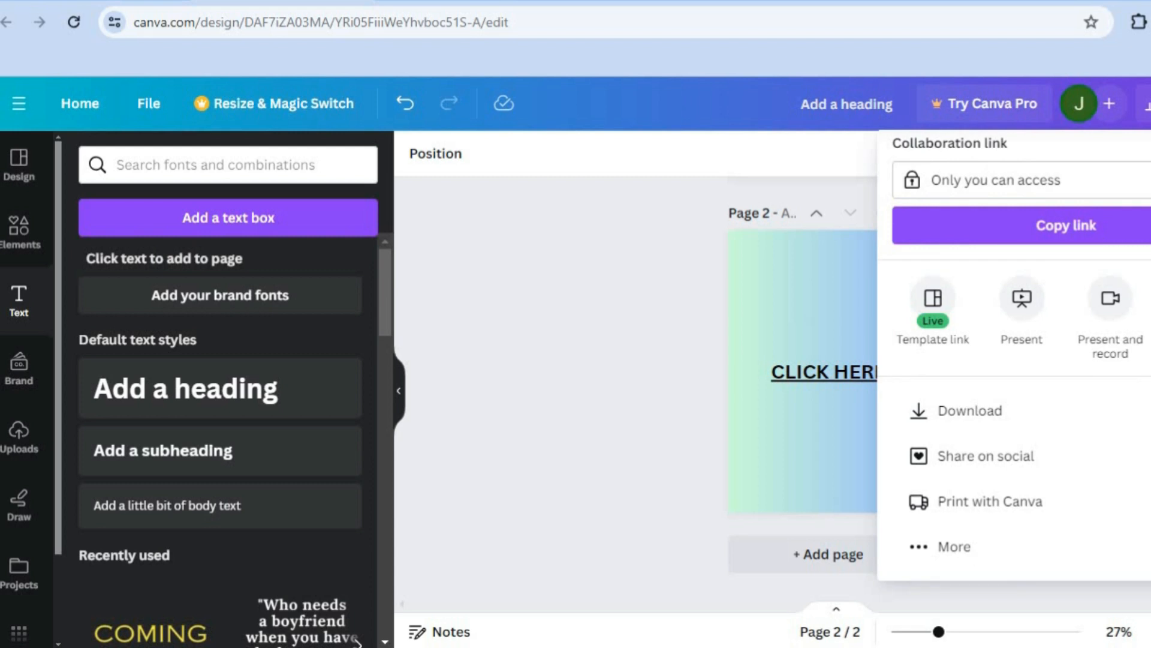
click(1054, 416)
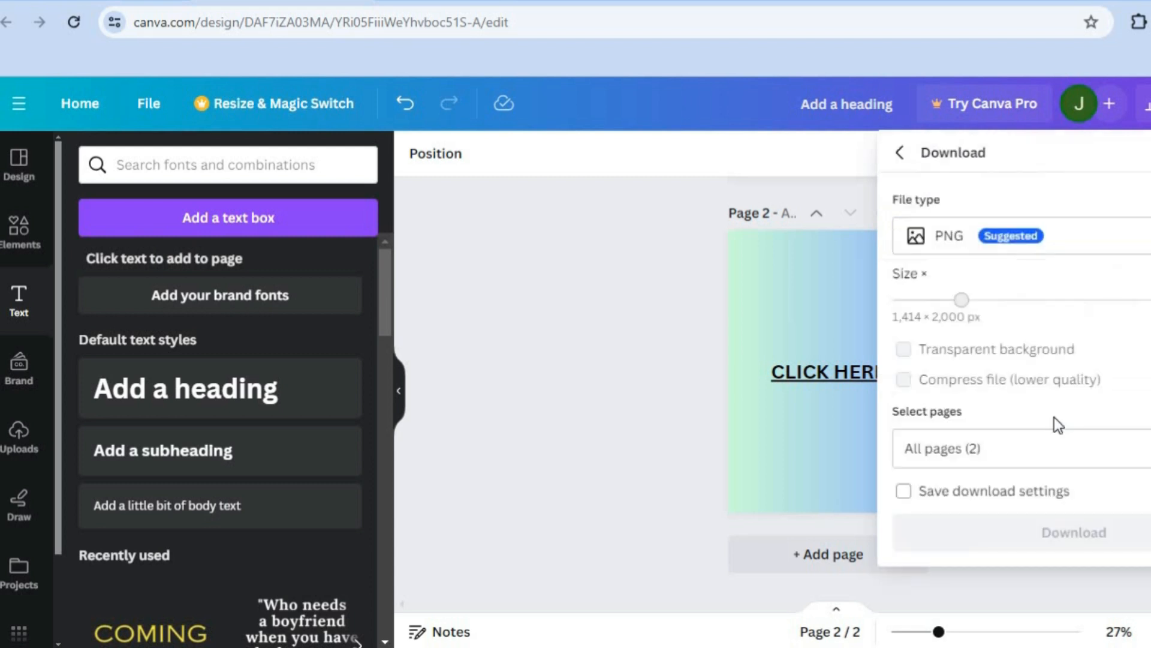
click(1106, 247)
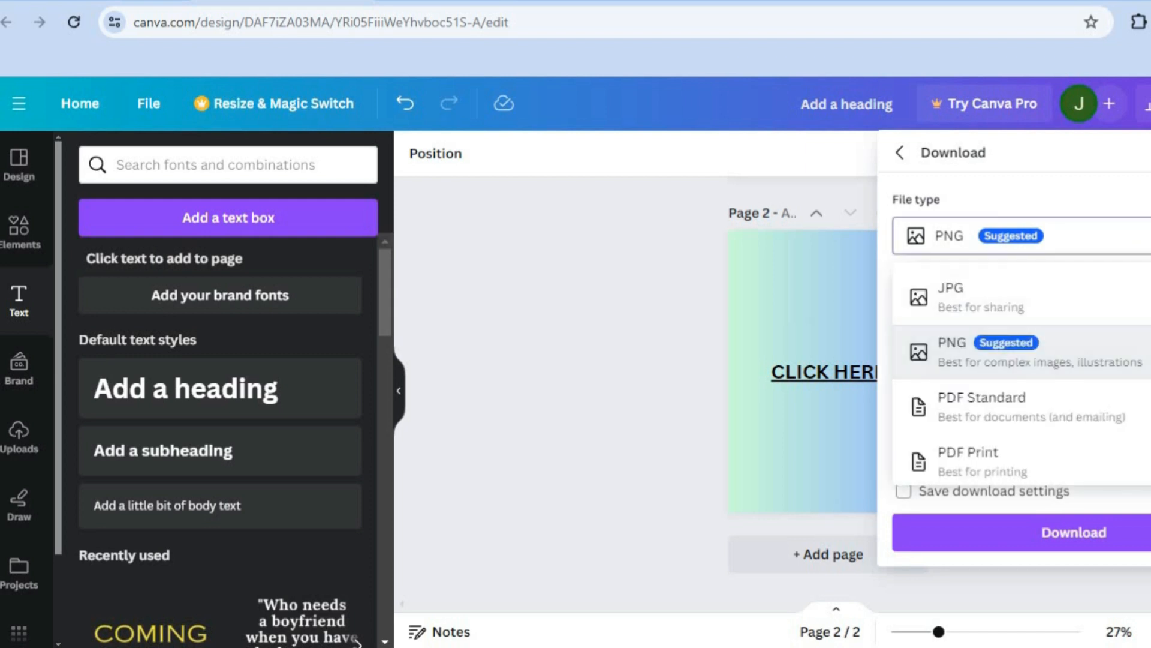
click(1071, 414)
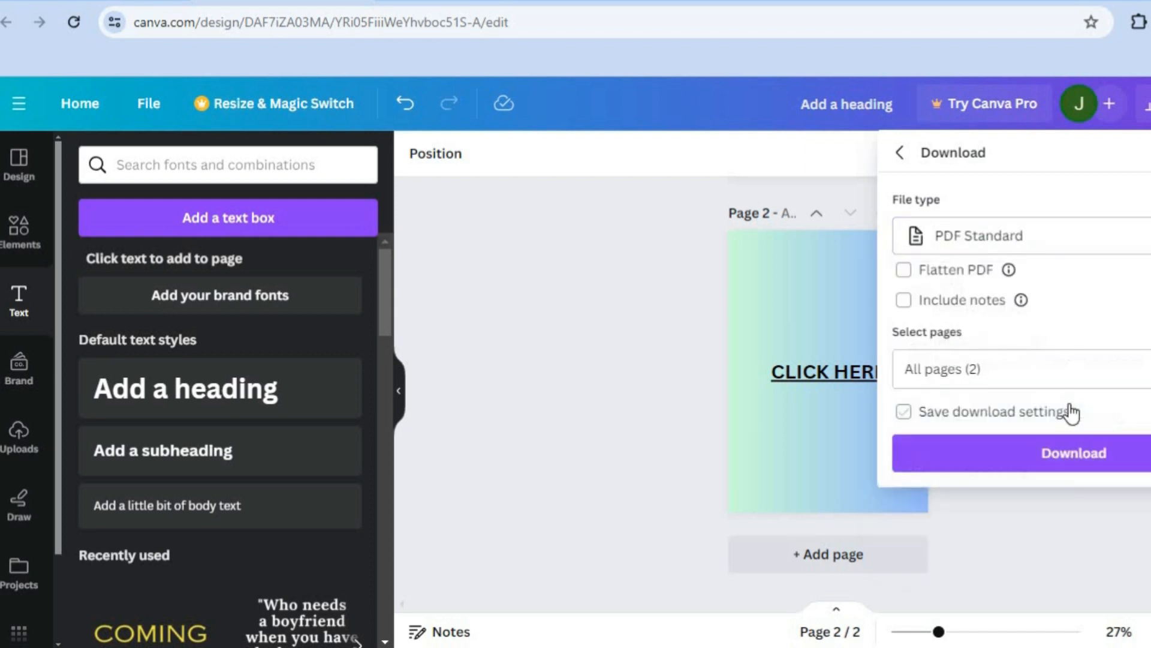
- Limit the PDF download to page 2 and download it
click(1127, 369)
key(BackSpace)
key(BackSpace)
key(BackSpace)
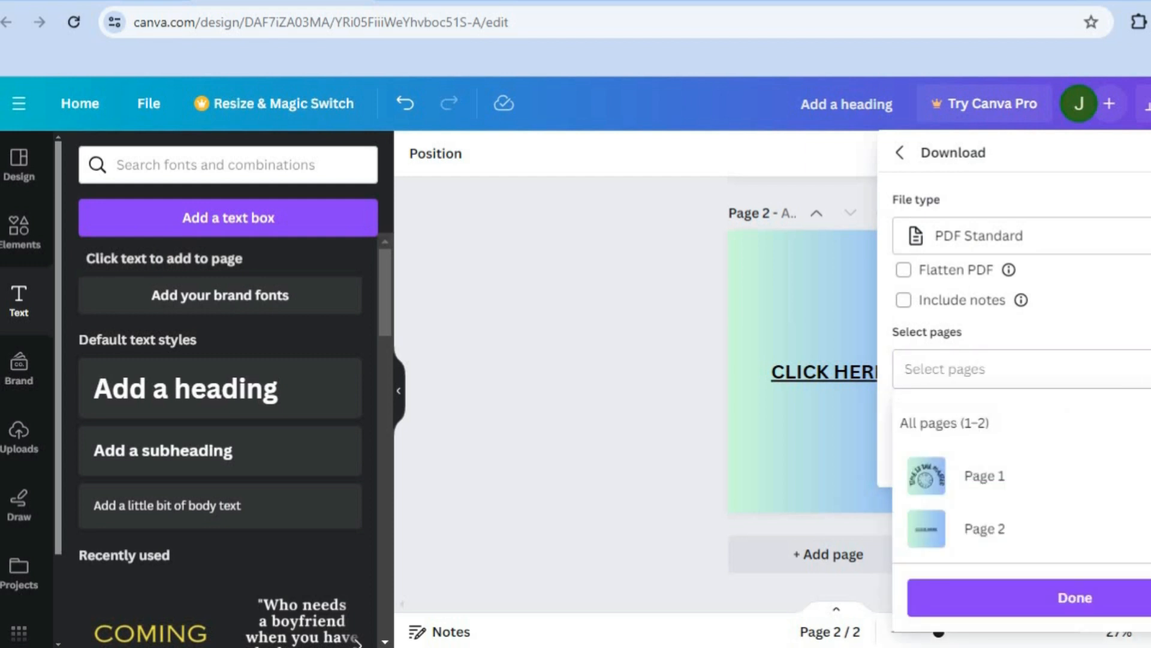
text(2)
click(996, 593)
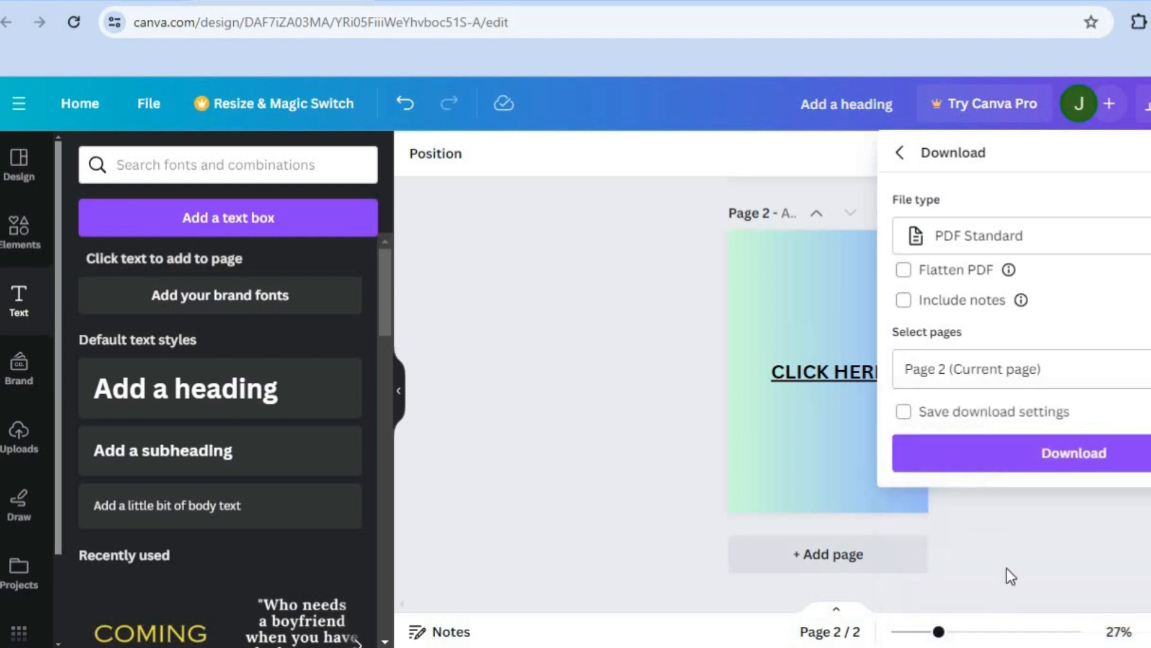
click(1033, 454)
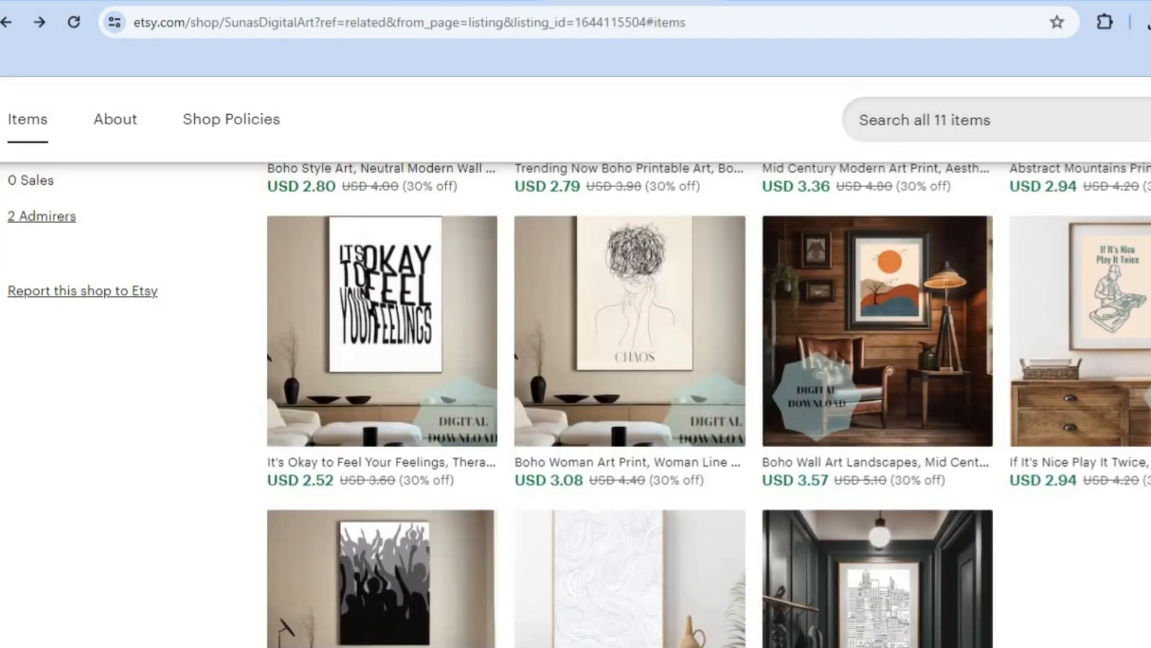
- Compare the design's page 1 with the framed wall art listings in the Etsy shop, then return to Canva
click(360, 1)
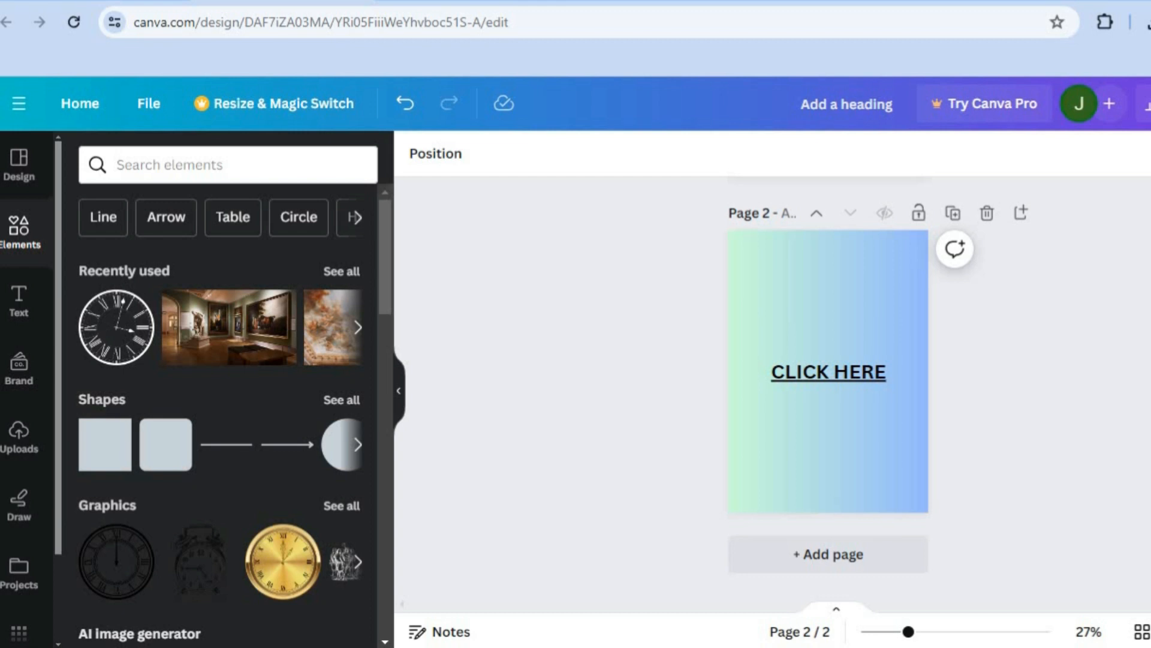
scroll(865, 317, up, 5)
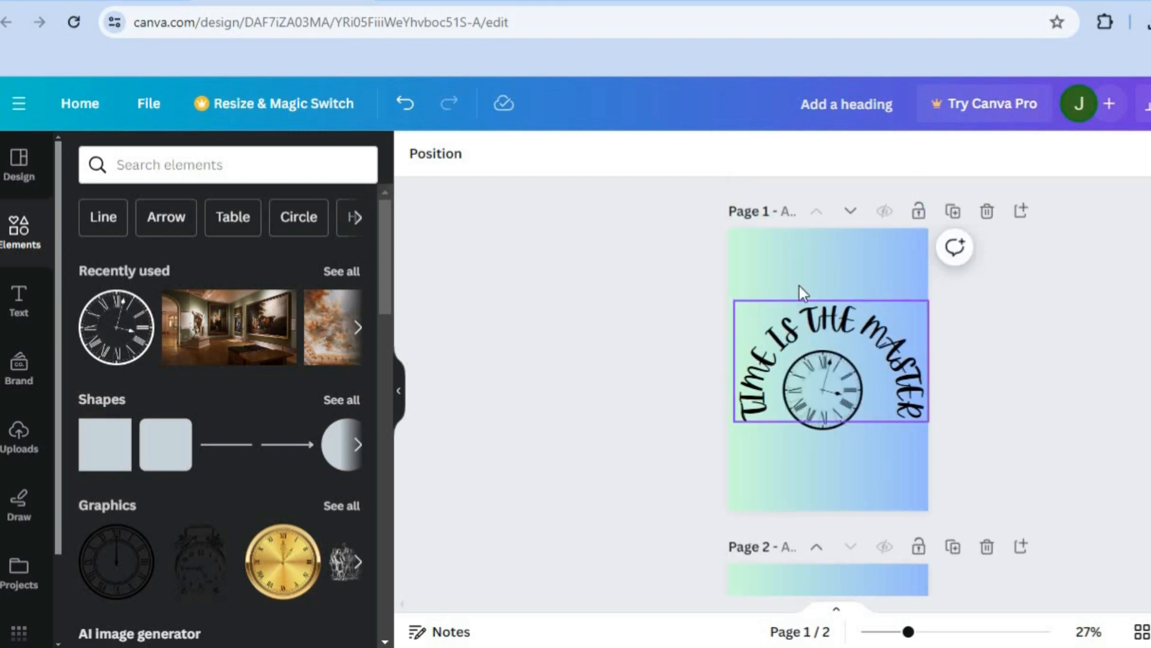
click(628, 1)
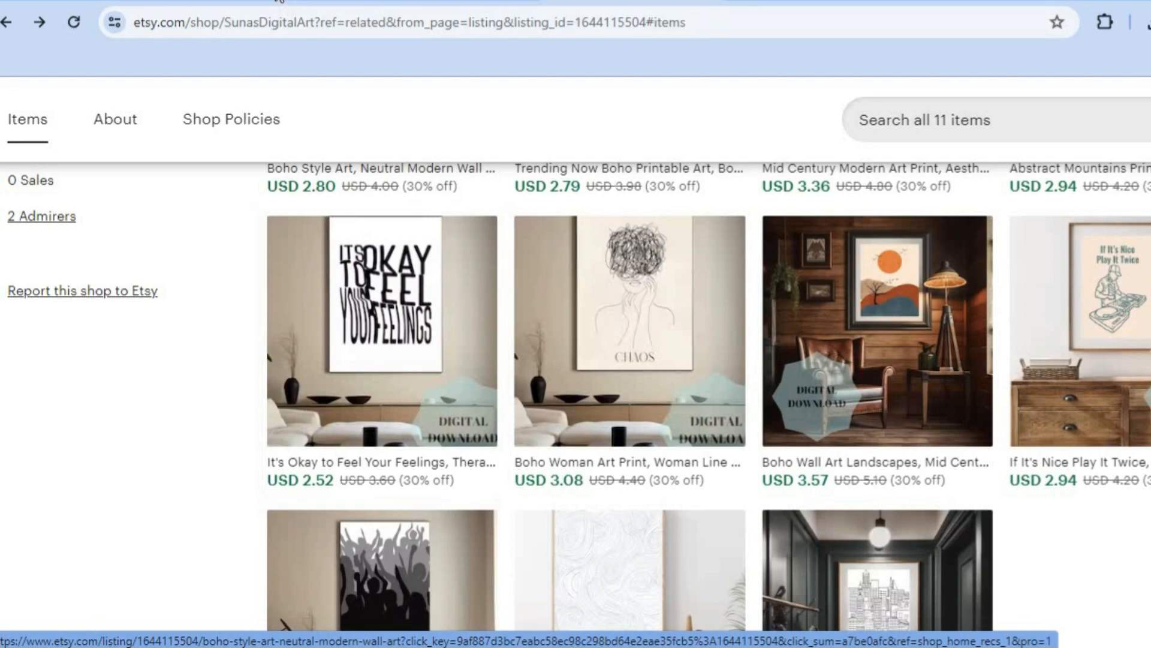
click(280, 1)
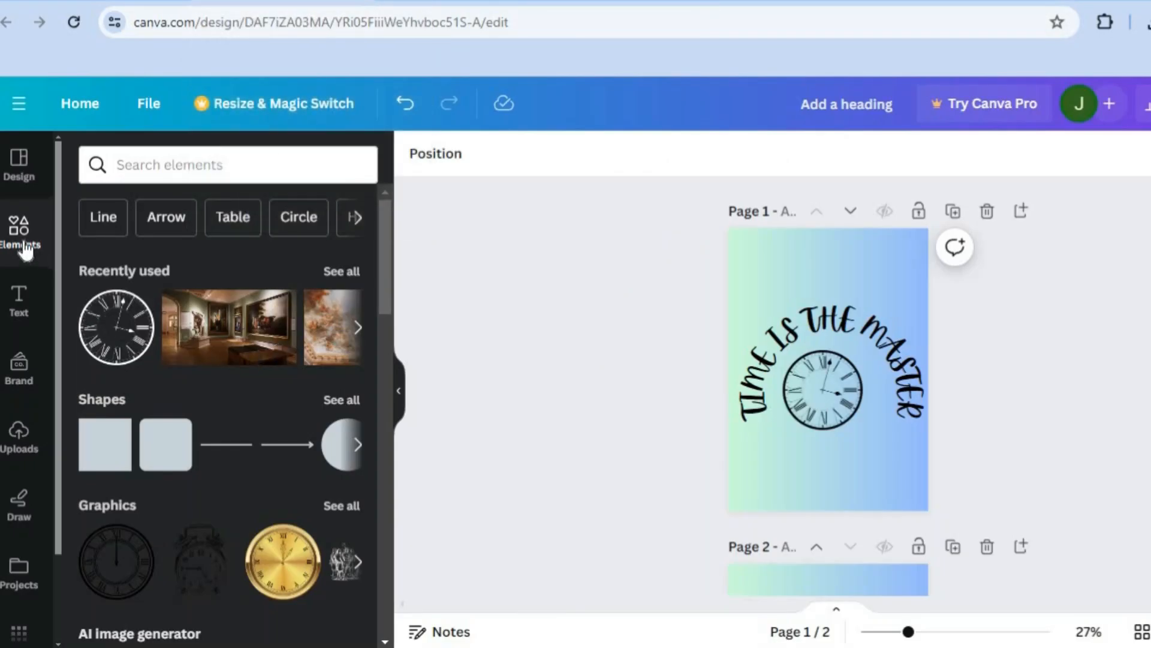
- Search the elements for "painting frame" and delete the frame already placed on page 3
click(198, 170)
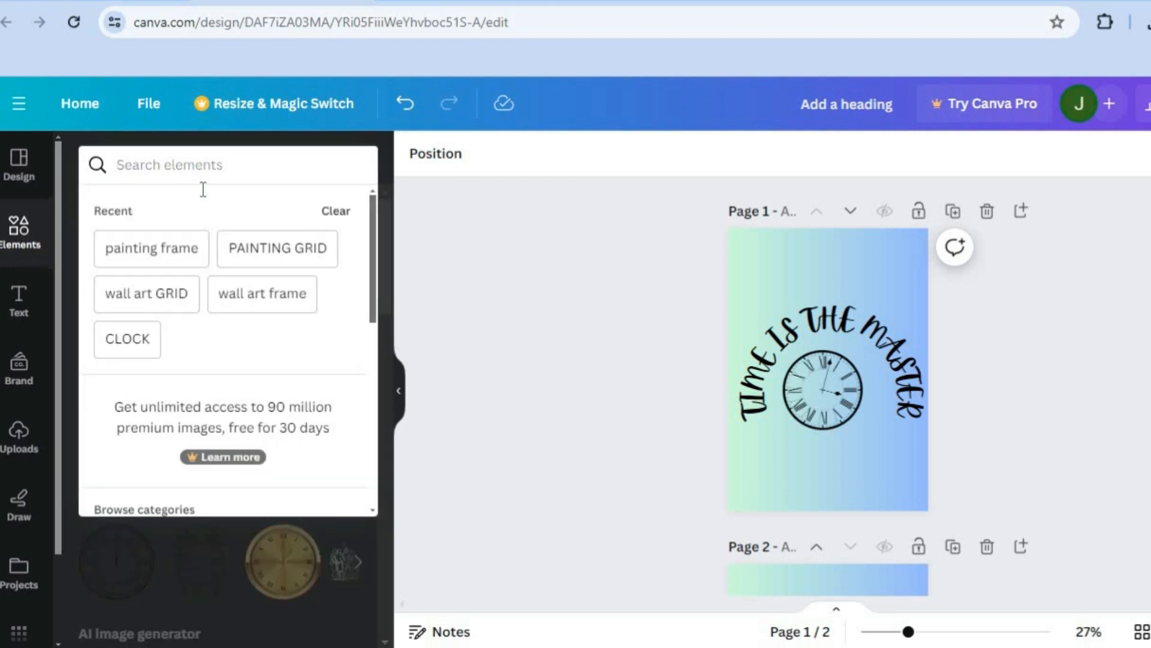
click(170, 254)
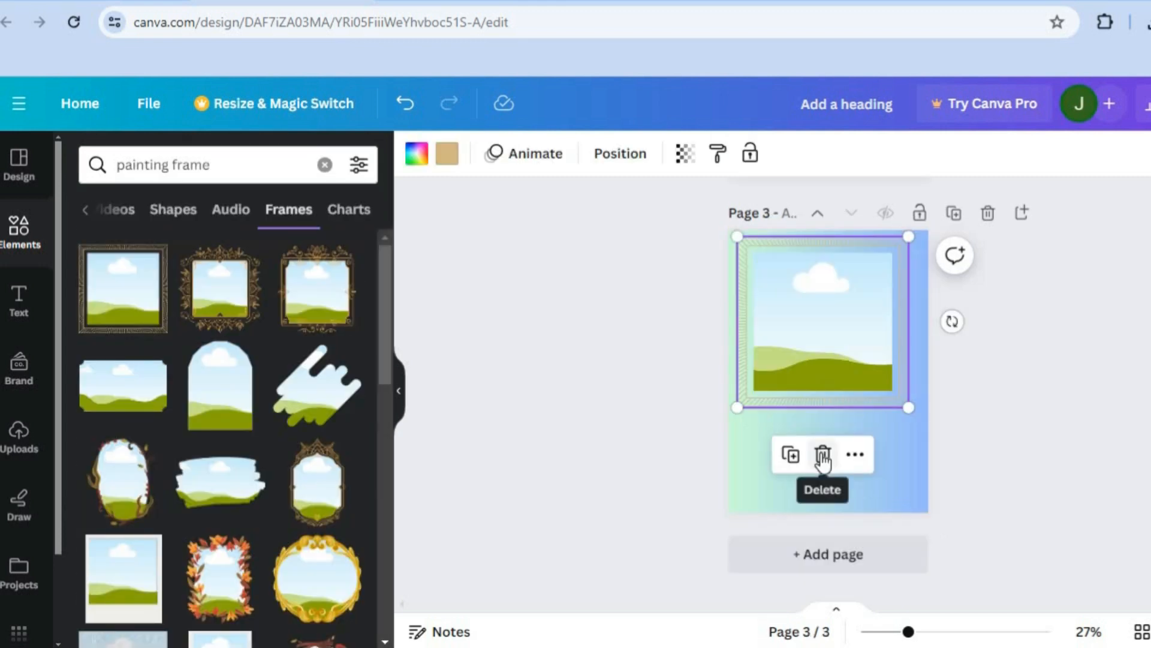
click(823, 456)
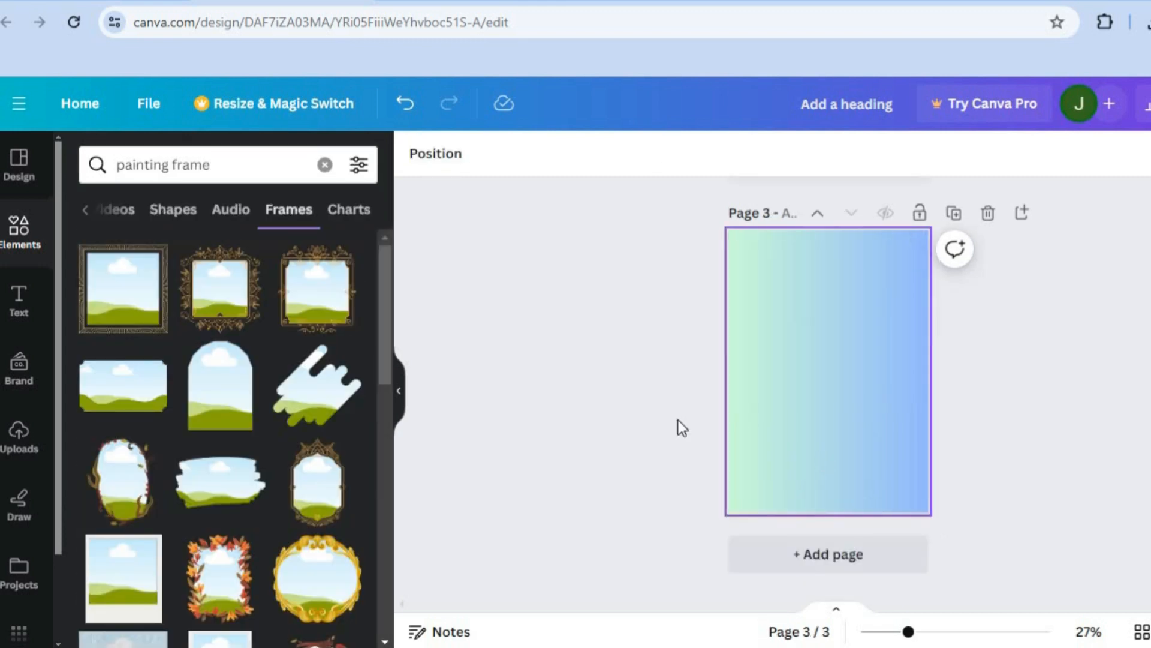
- Add the square ornamental picture frame to page 3, enlarge it to about 166 × 166 mm and centre it horizontally in the upper part
click(129, 307)
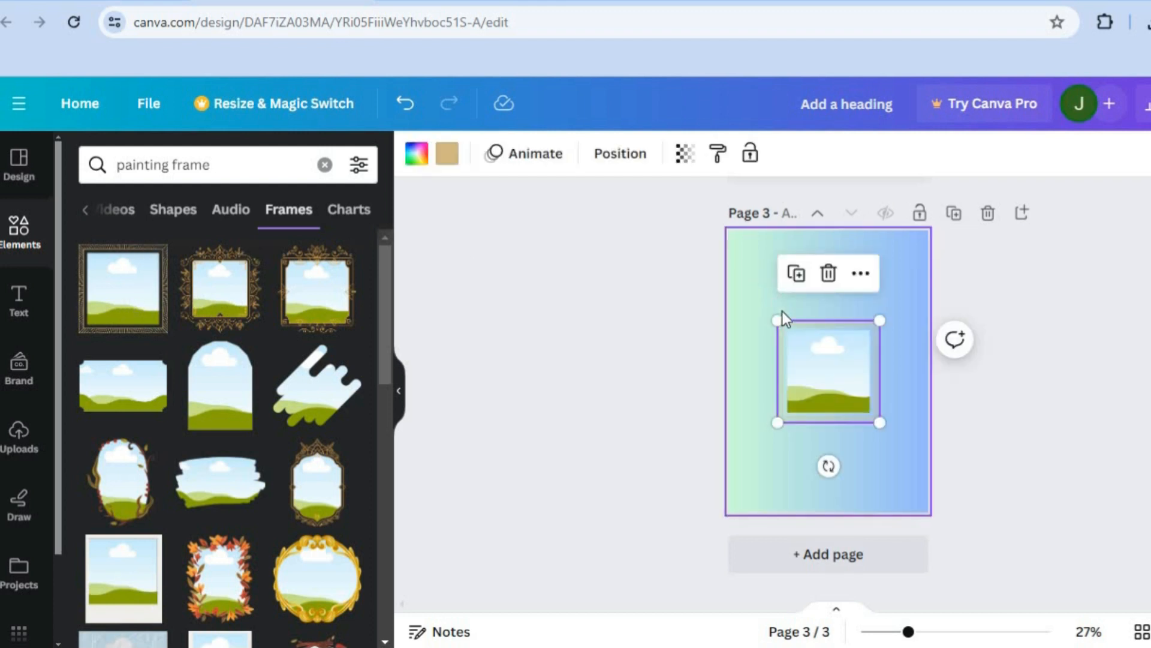
drag(778, 318, 742, 285)
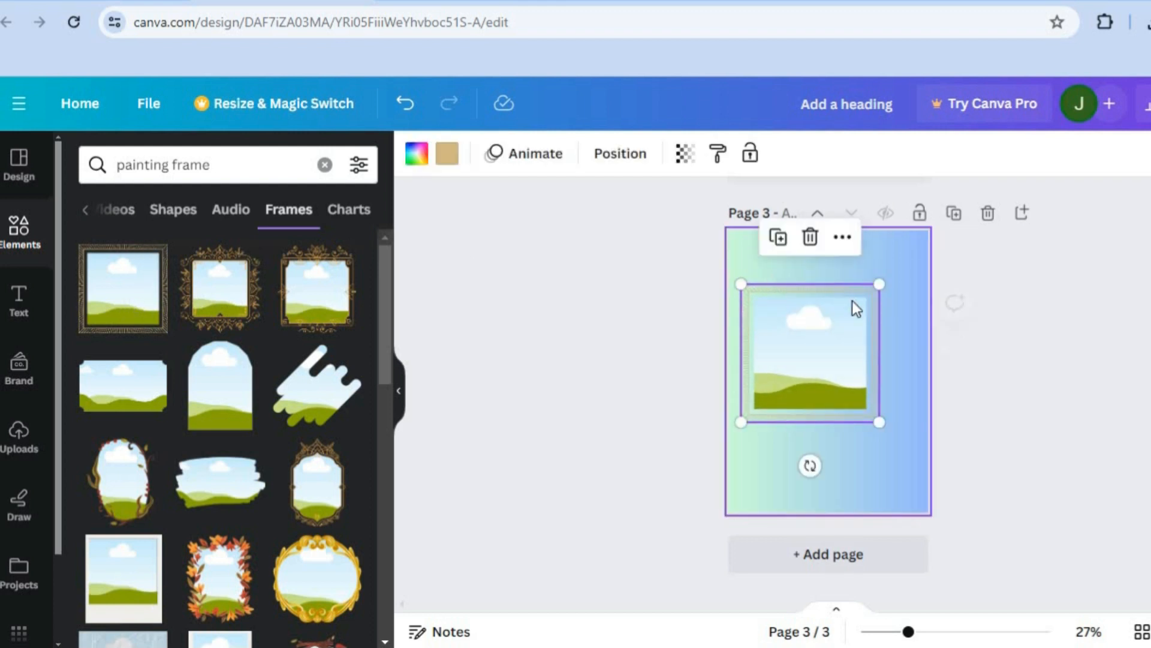
drag(880, 286, 900, 264)
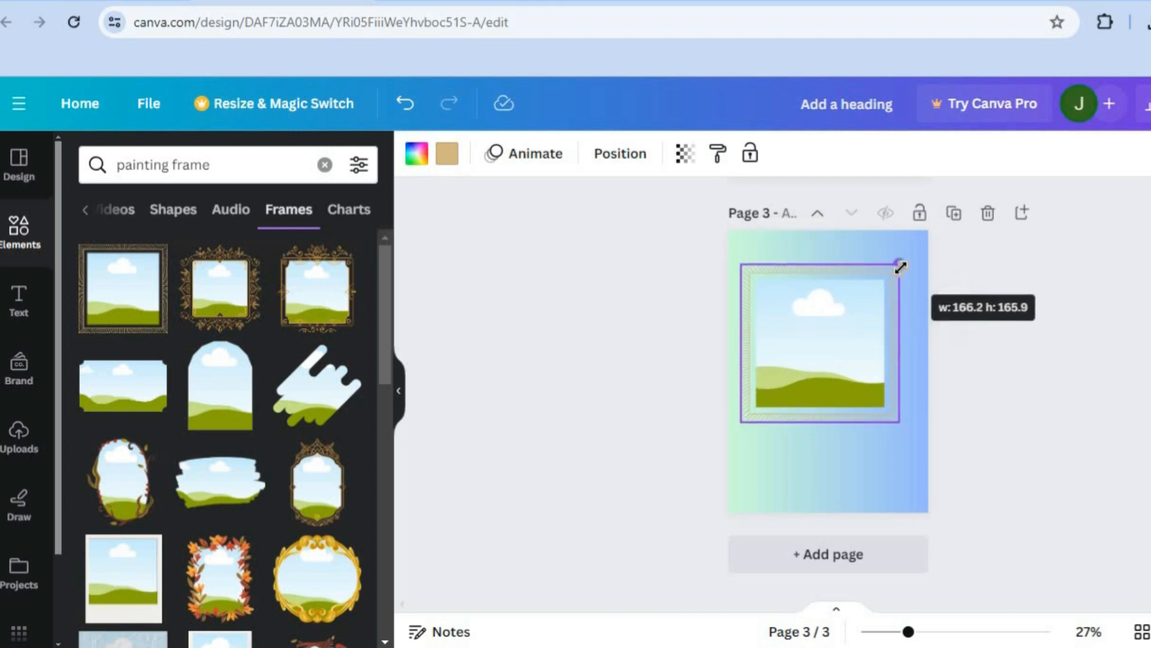
drag(803, 338, 805, 339)
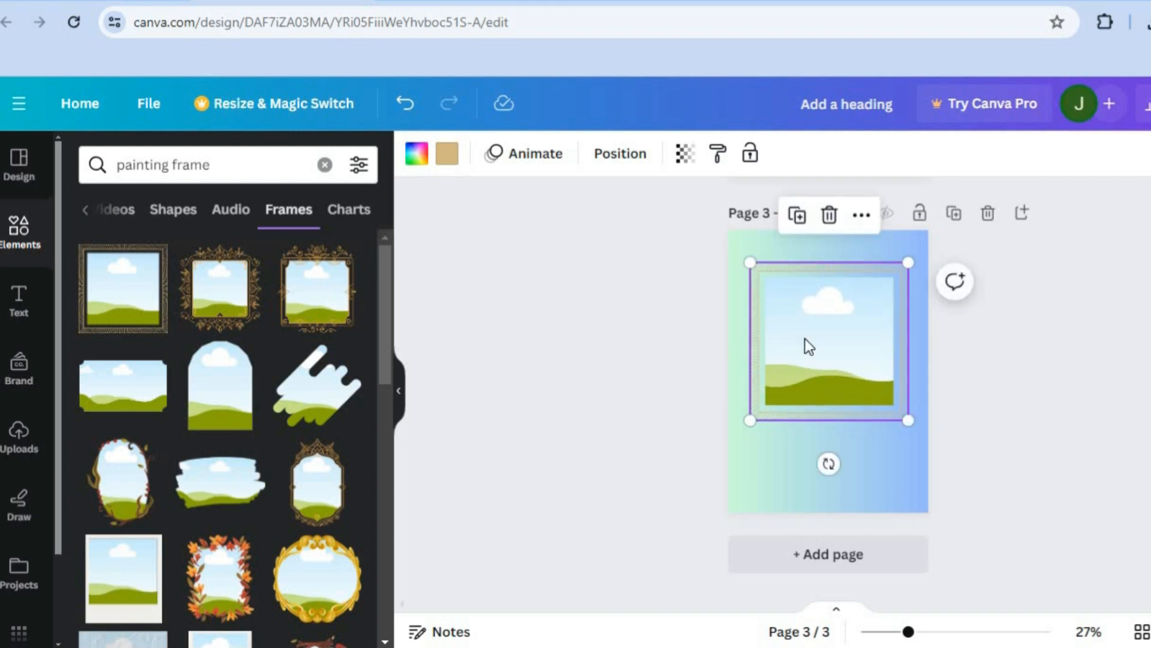
- Download only page 1, the "TIME IS THE MASTER" artwork, as a PNG
scroll(828, 360, up, 5)
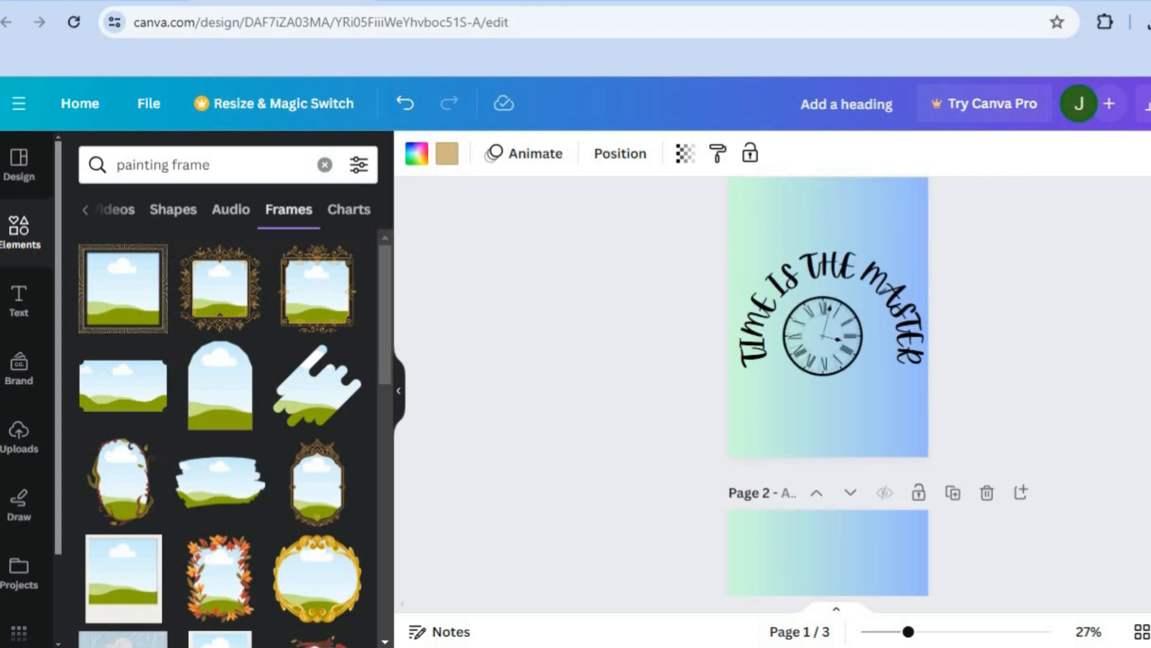
scroll(828, 360, up, 2)
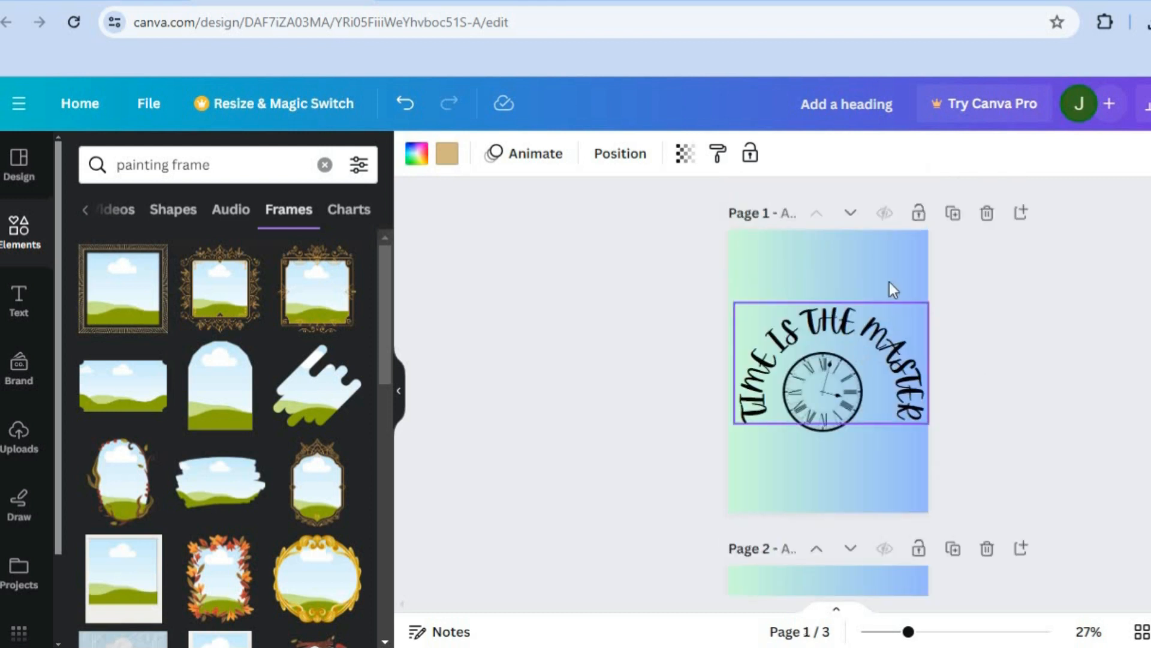
click(894, 261)
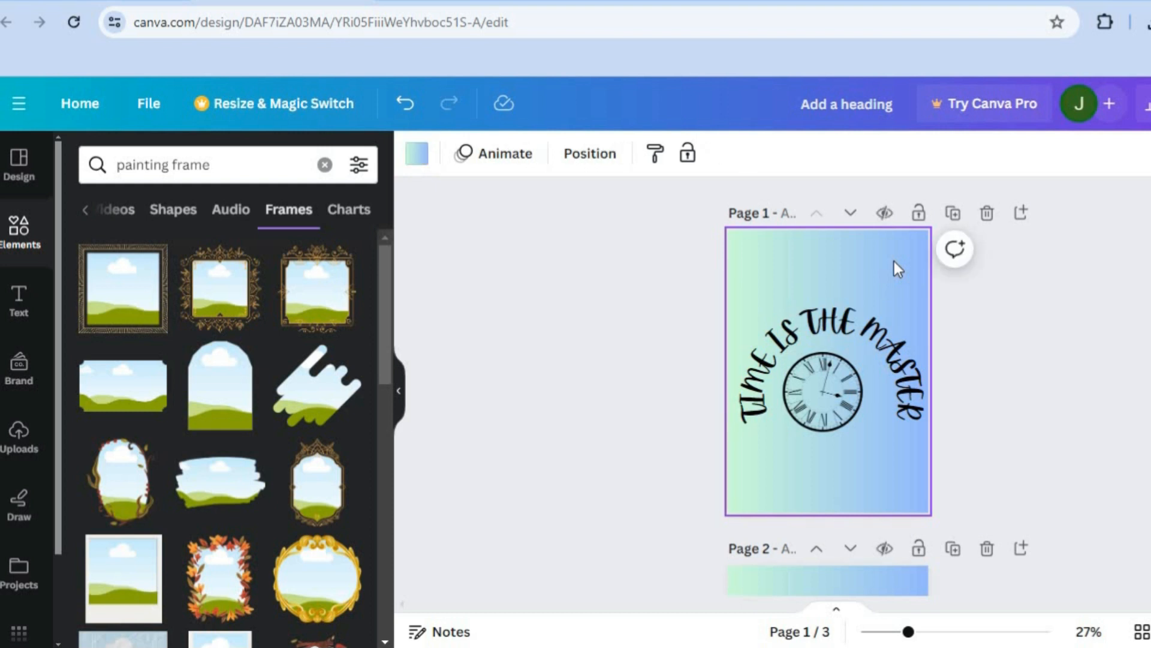
click(1147, 103)
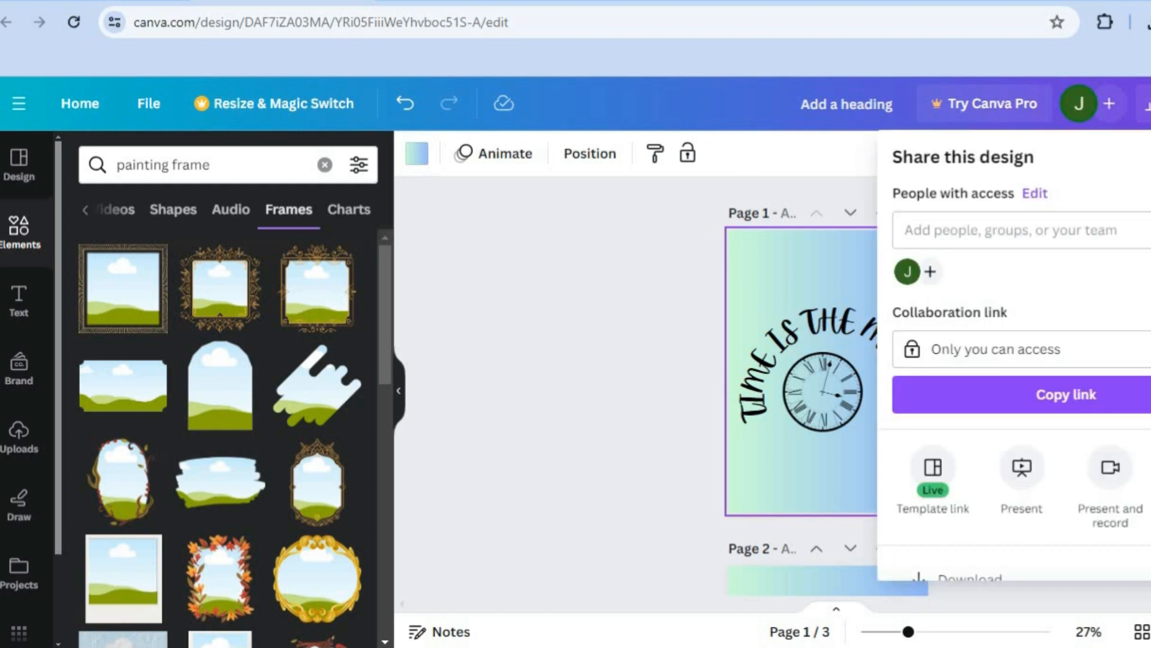
scroll(1020, 360, down, 3)
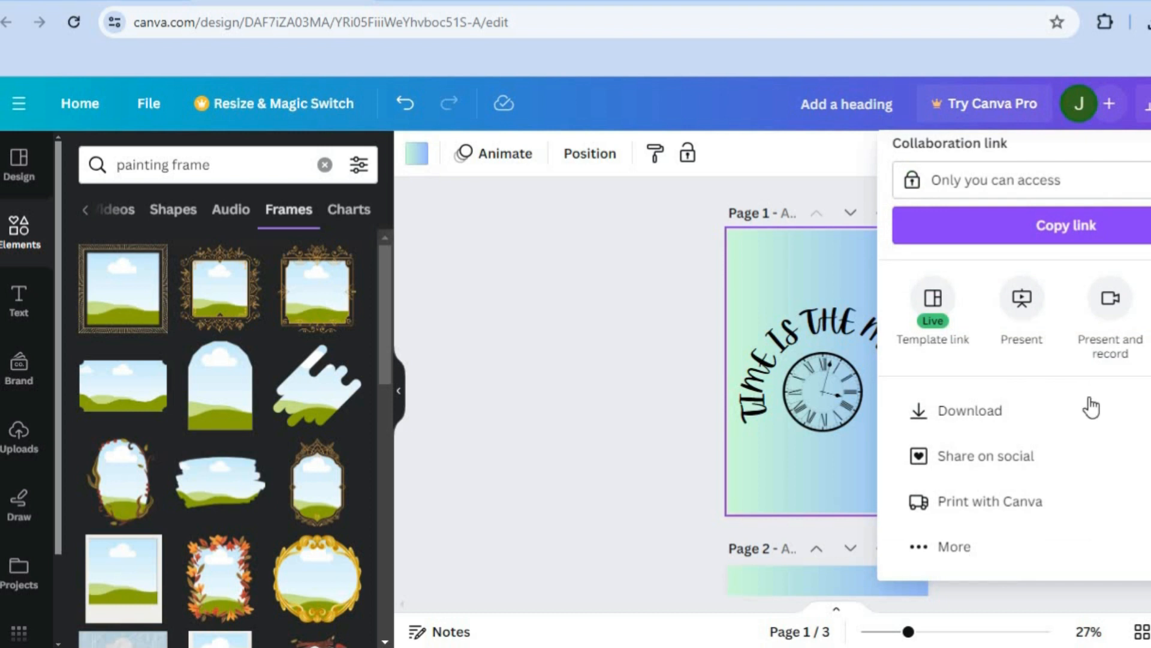
click(1073, 412)
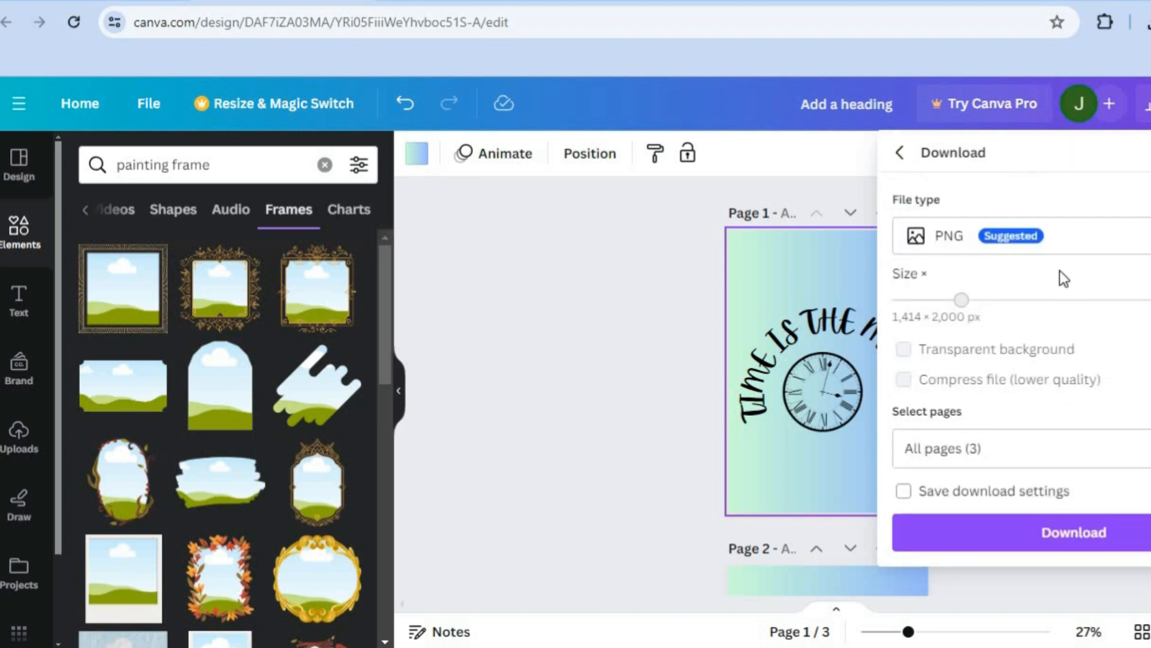
click(1078, 453)
key(BackSpace)
key(BackSpace)
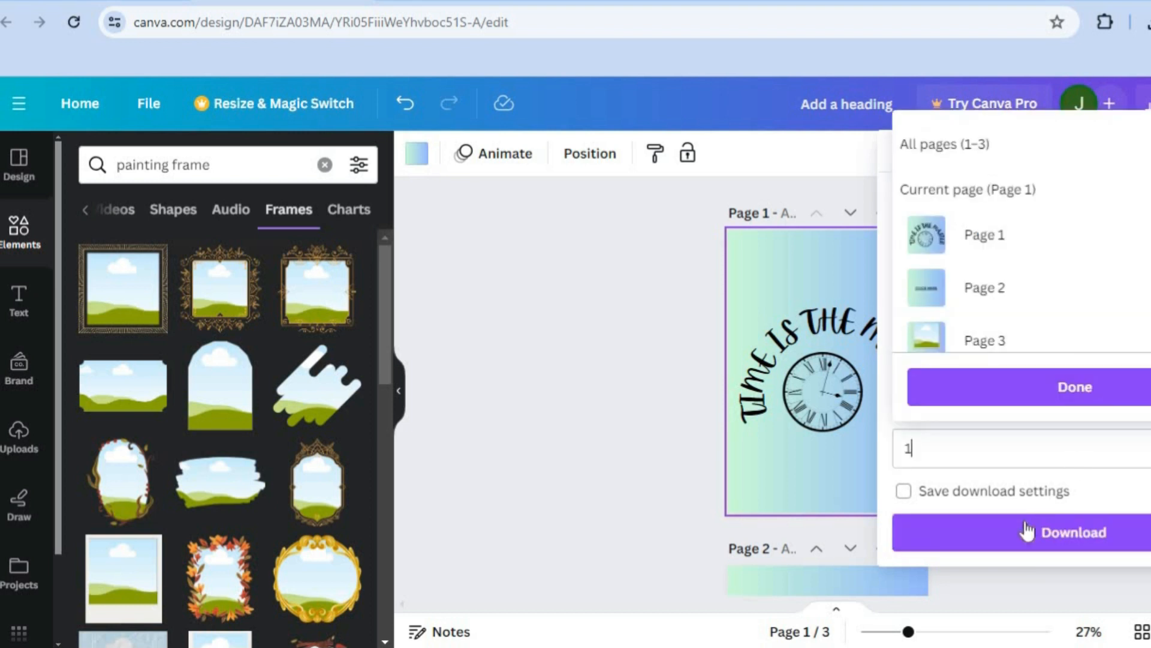
click(1024, 532)
click(1015, 538)
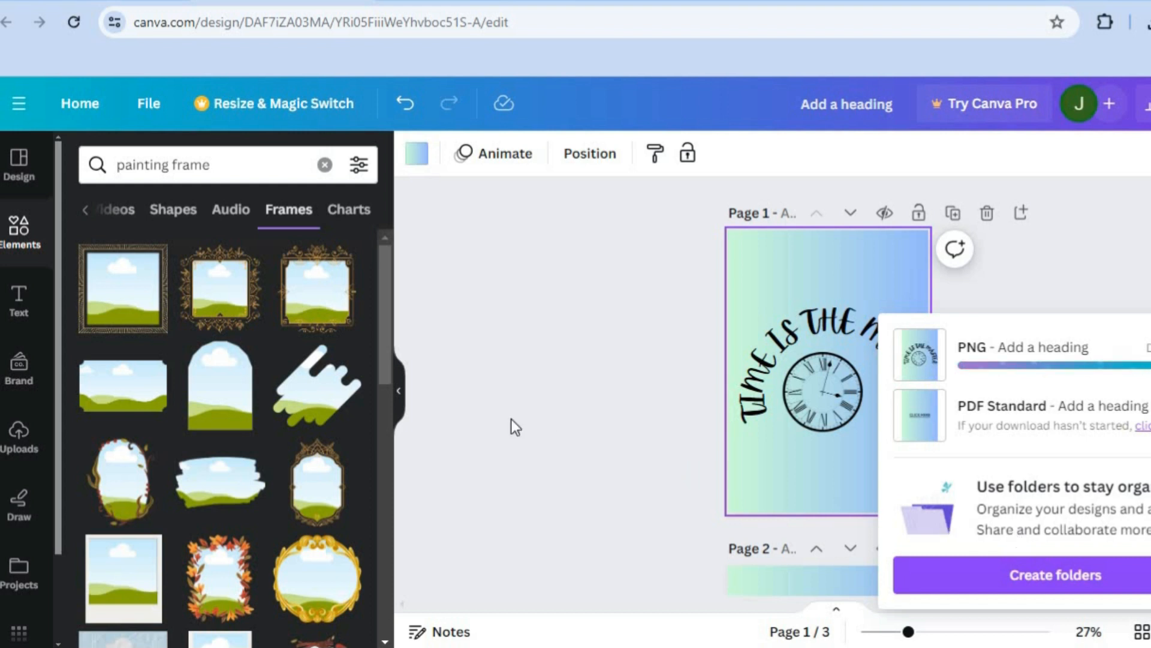
- Upload the "Add a heading" PNG from the Downloads folder to the design's uploads
click(19, 431)
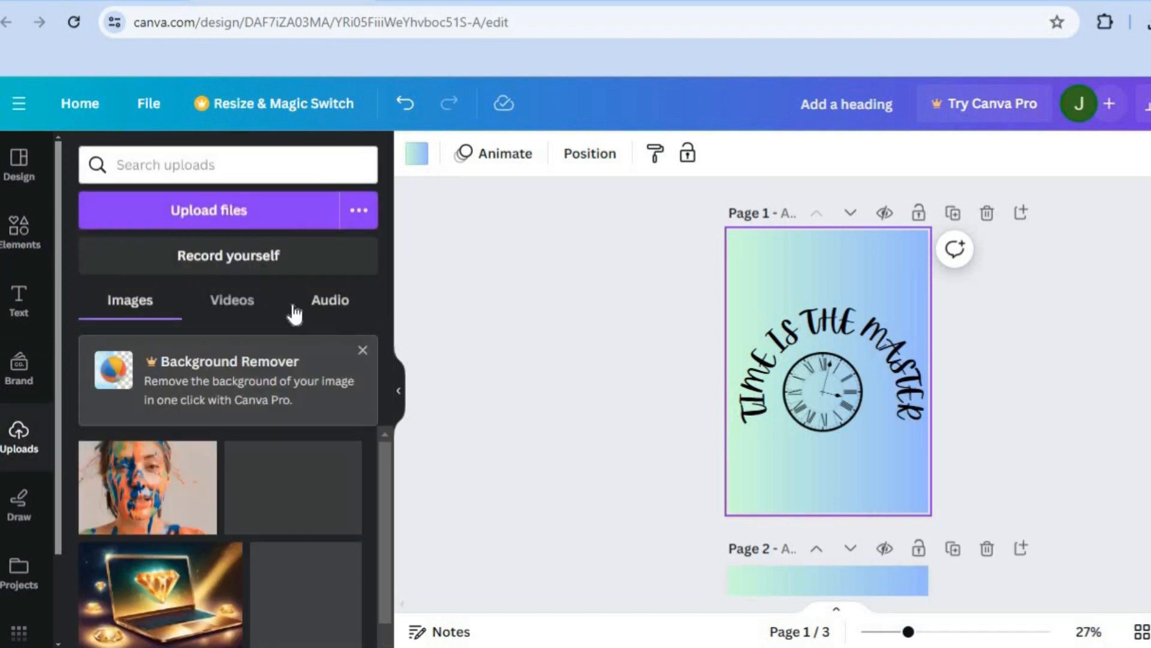
click(242, 211)
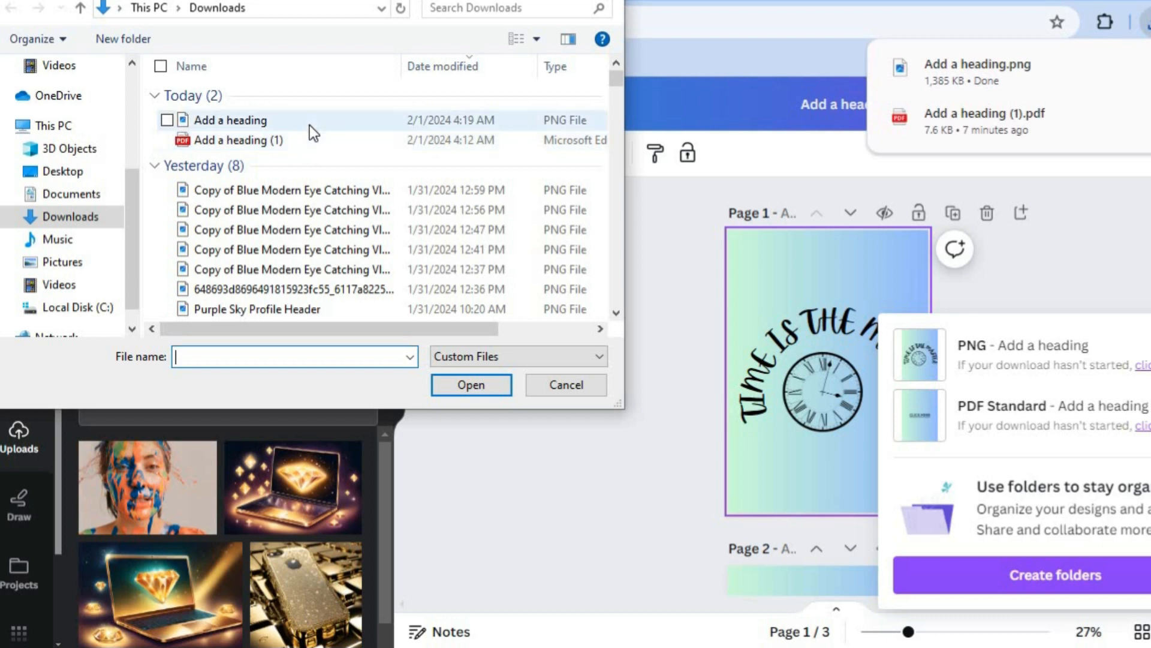
click(309, 122)
click(464, 384)
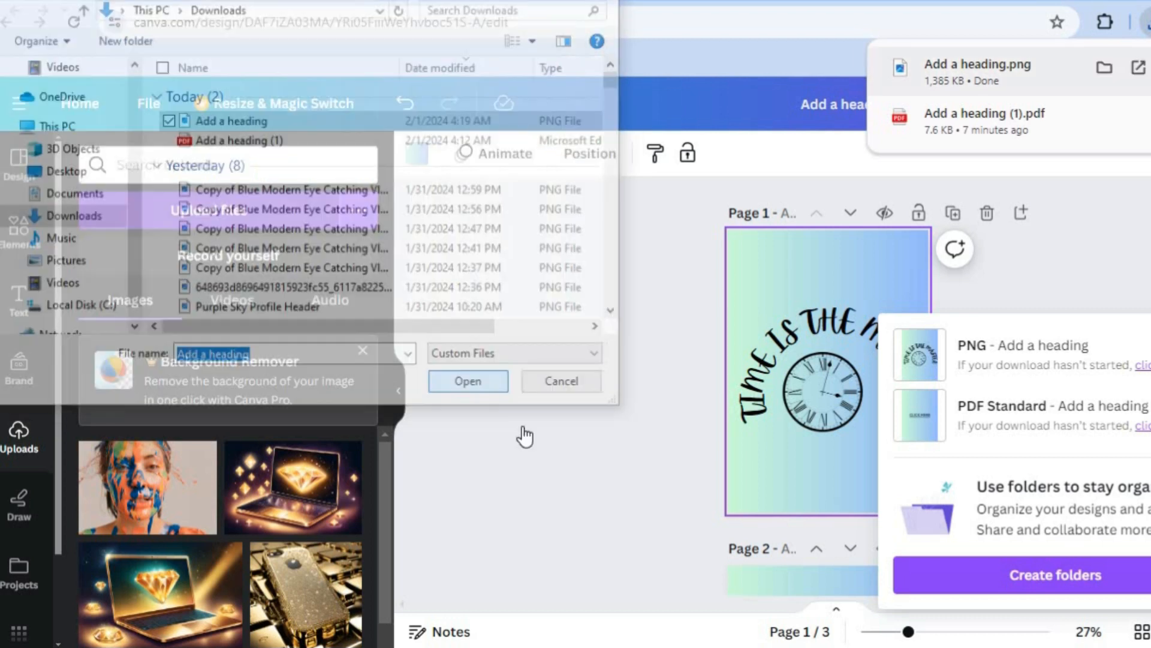
click(533, 474)
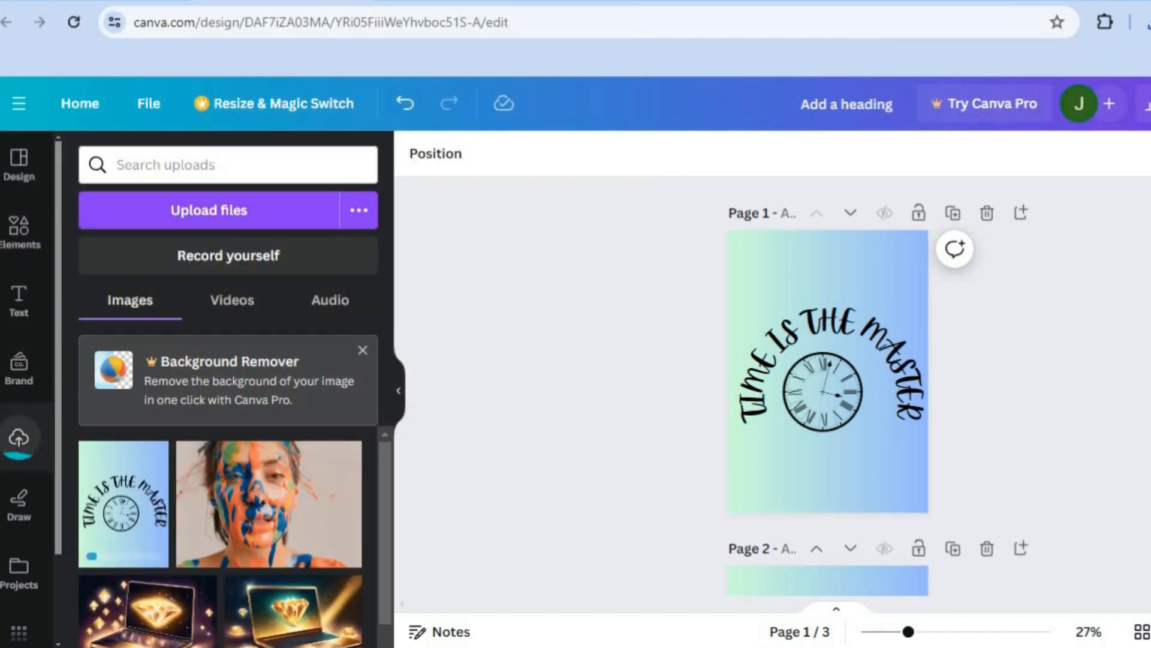
- Fill the picture frame on page 3 with the uploaded "TIME IS THE MASTER" image
scroll(533, 474, down, 6)
scroll(743, 486, down, 3)
click(742, 486)
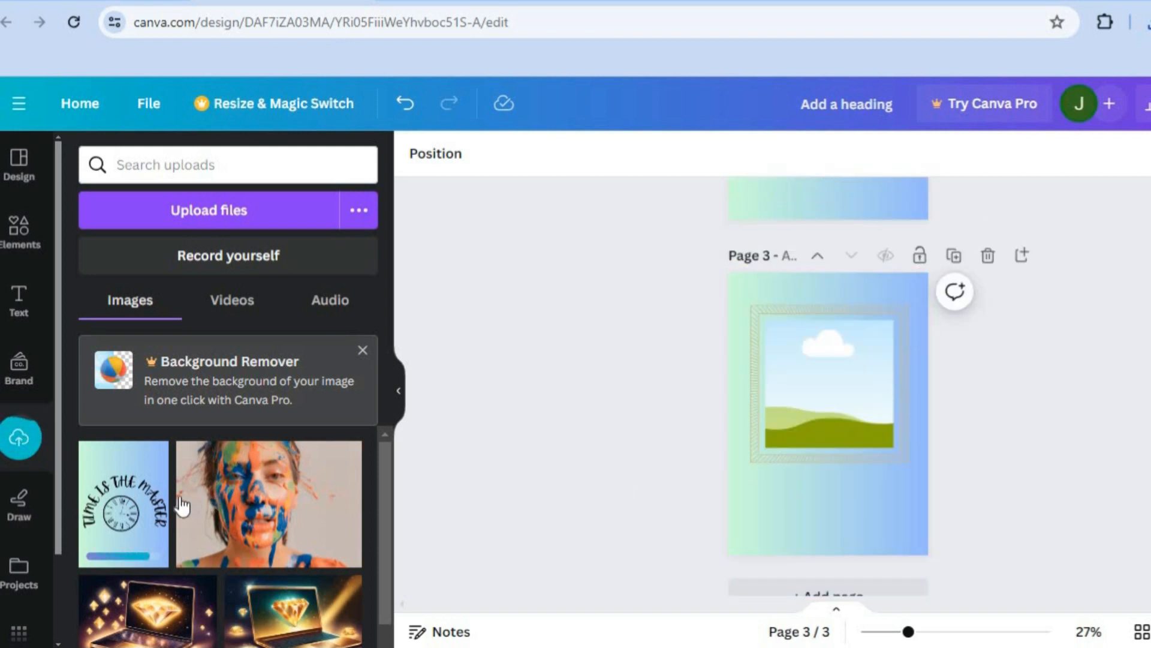
drag(135, 516, 792, 384)
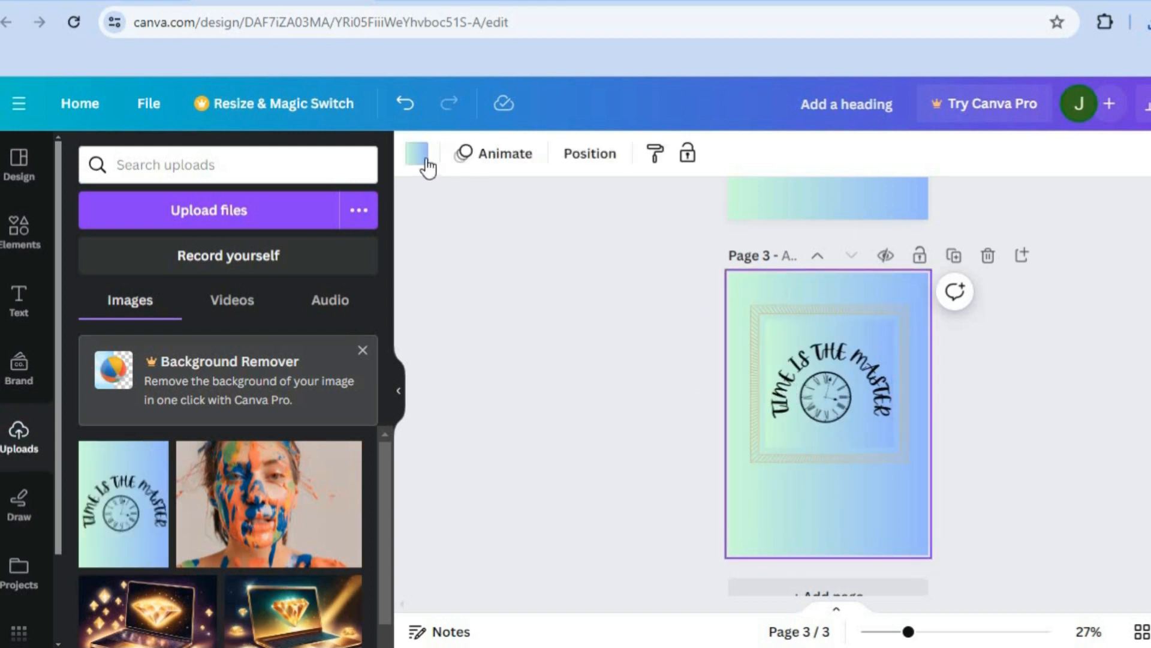
- Change the background of page 3 to solid light gray
click(418, 161)
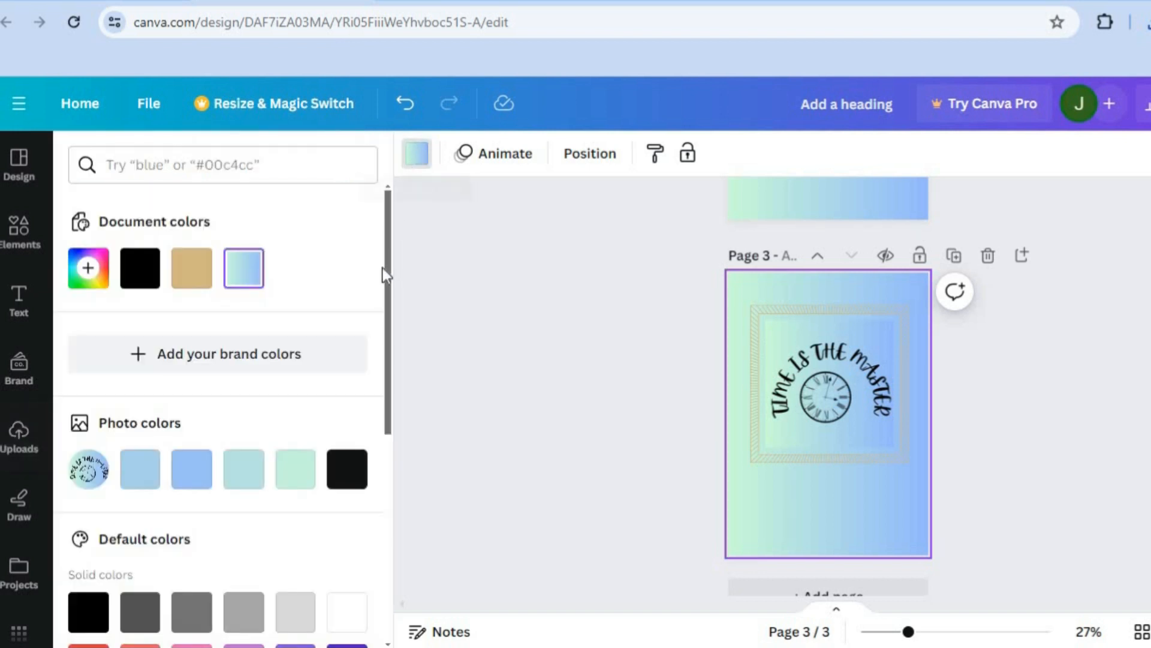
scroll(378, 424, down, 5)
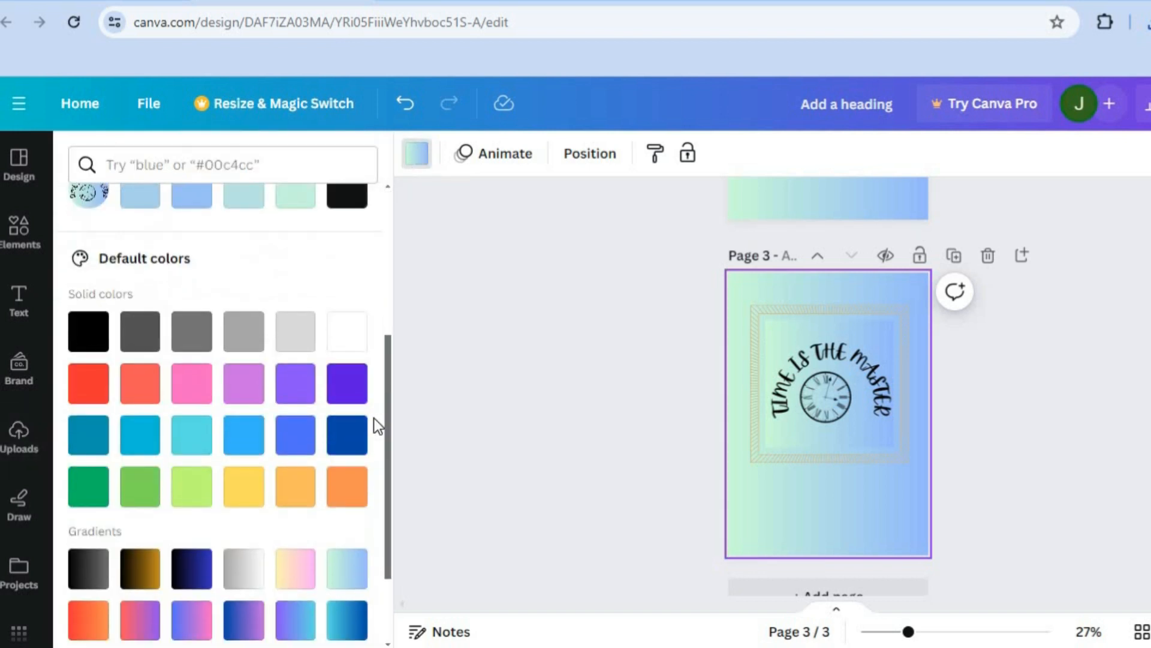
click(346, 332)
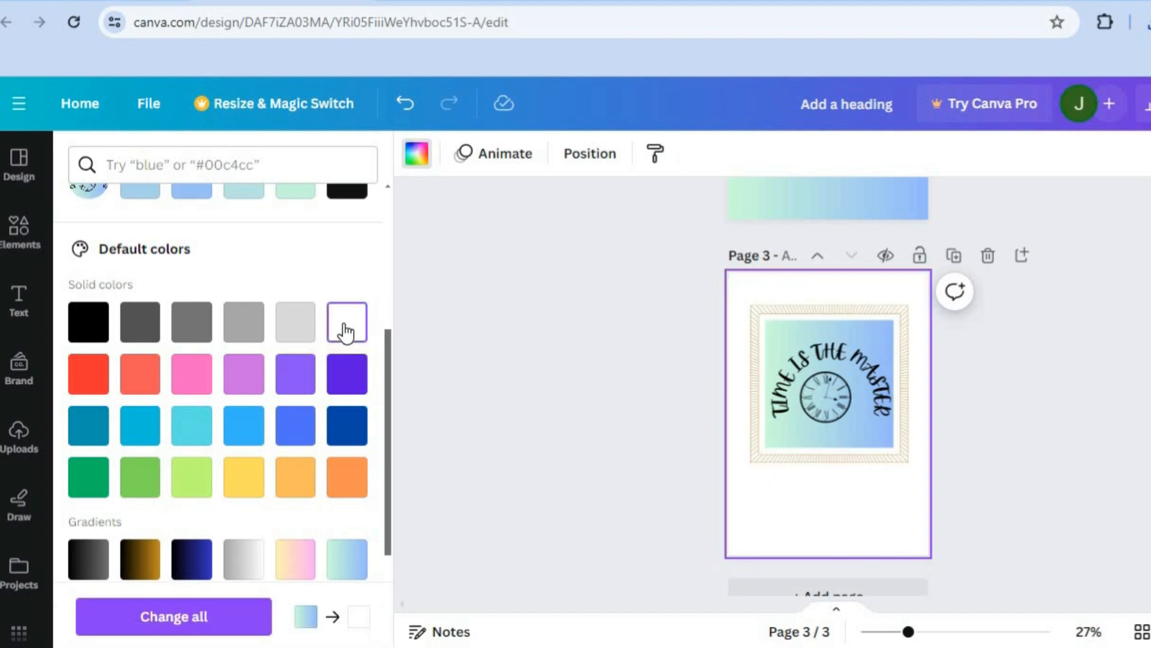
click(300, 326)
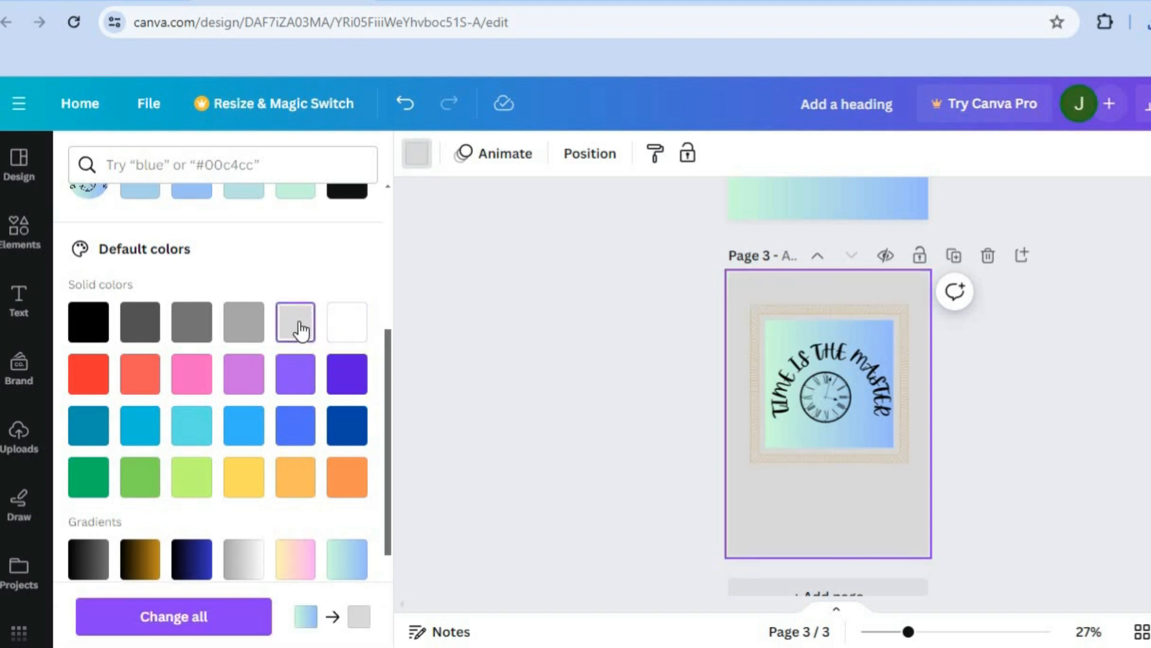
- Set the first color of the picture frame on page 3 to solid yellow #ffde59
click(764, 315)
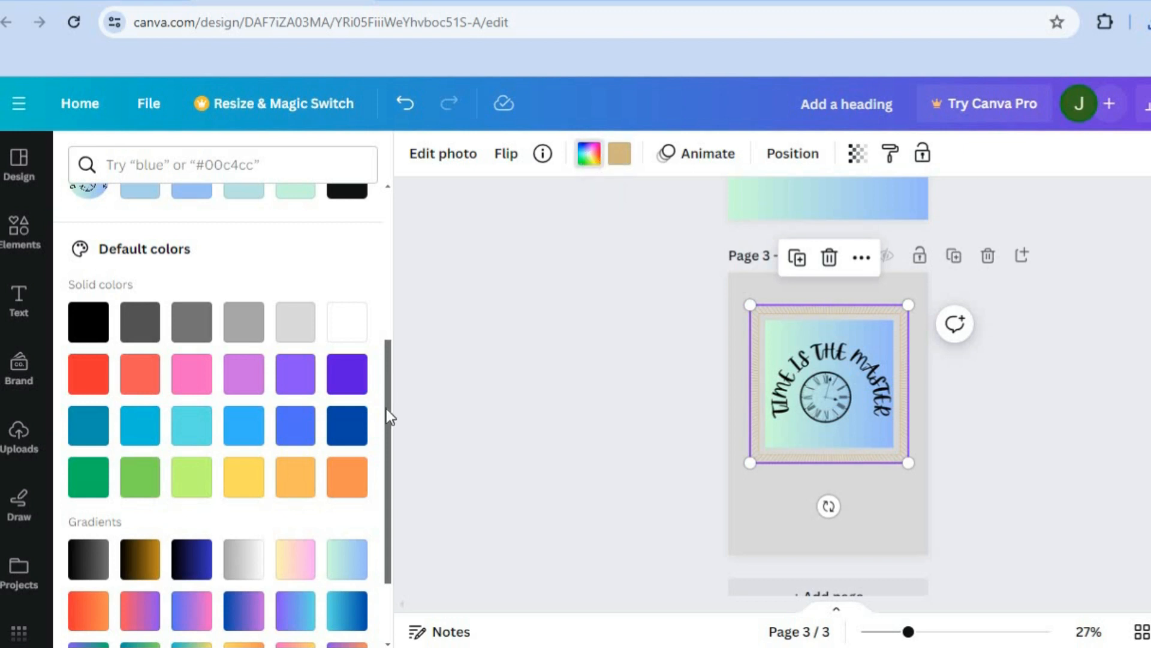
scroll(332, 441, down, 2)
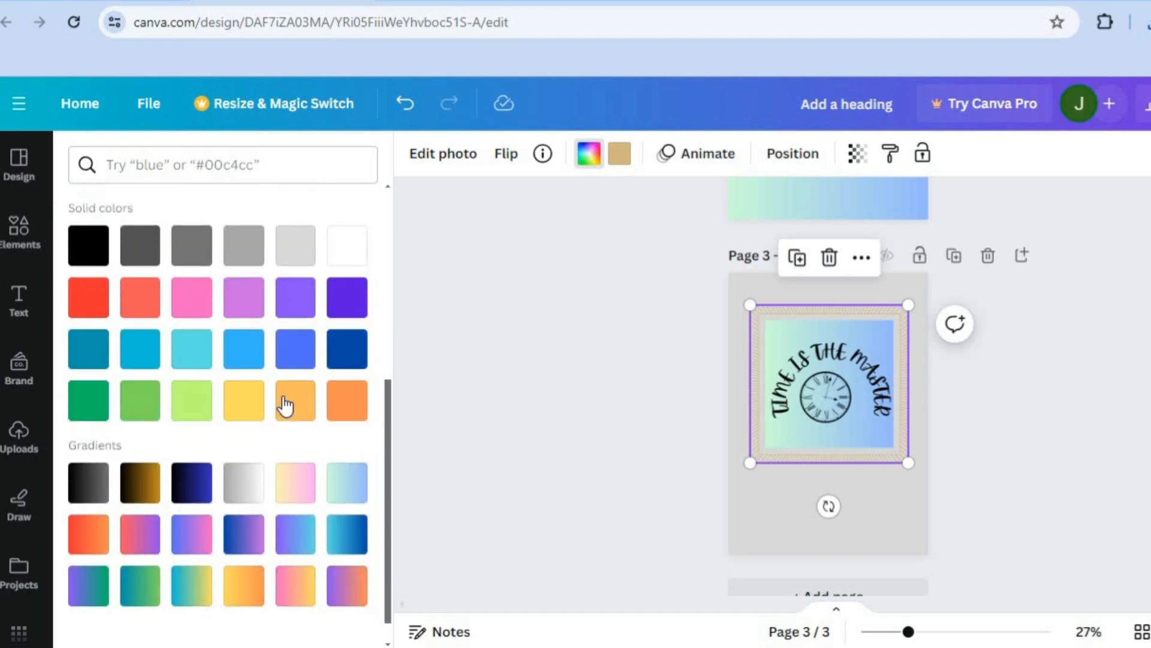
click(286, 405)
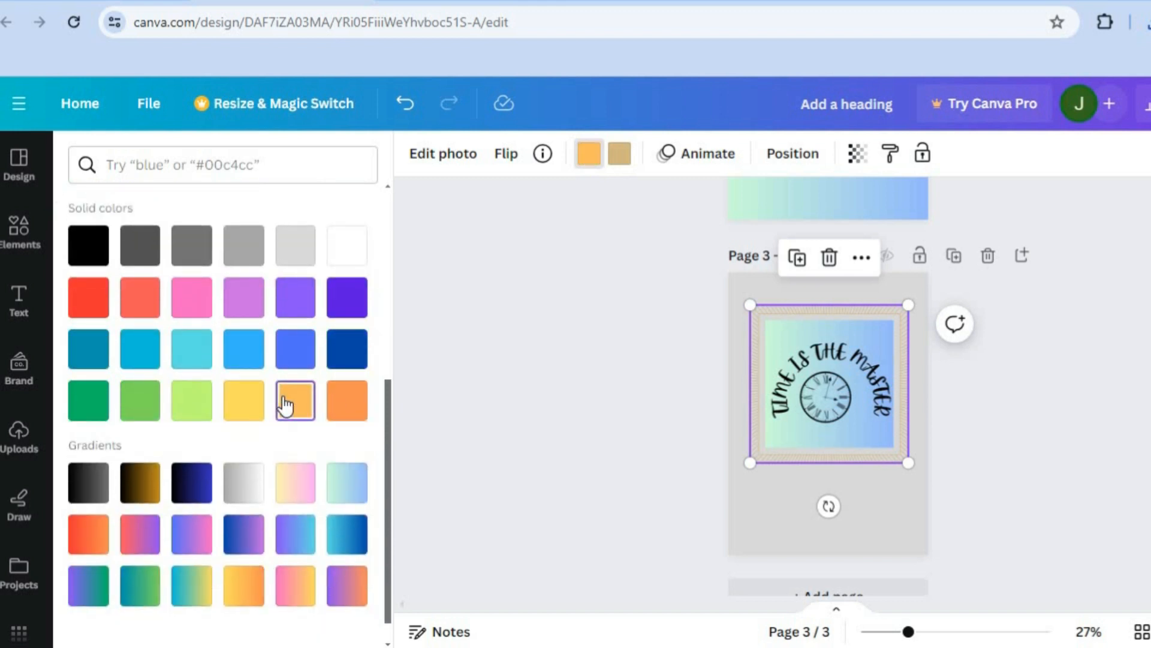
click(245, 404)
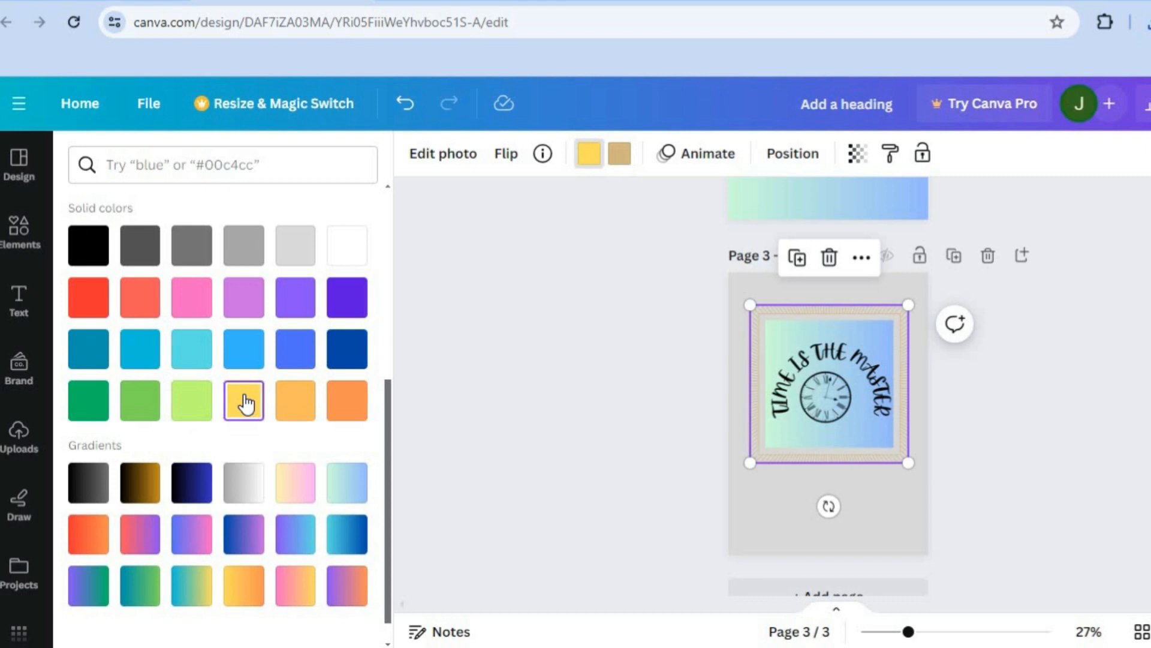
- Set the second color of the picture frame, its ornamental border, to black and deselect the frame
click(619, 166)
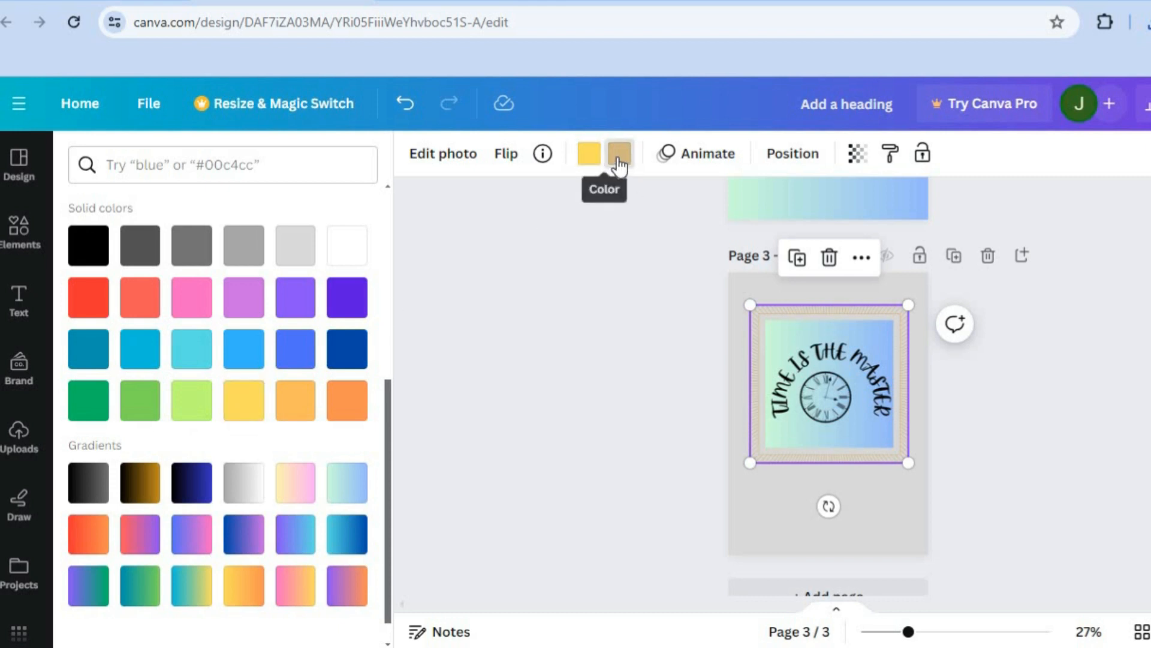
click(620, 166)
click(619, 166)
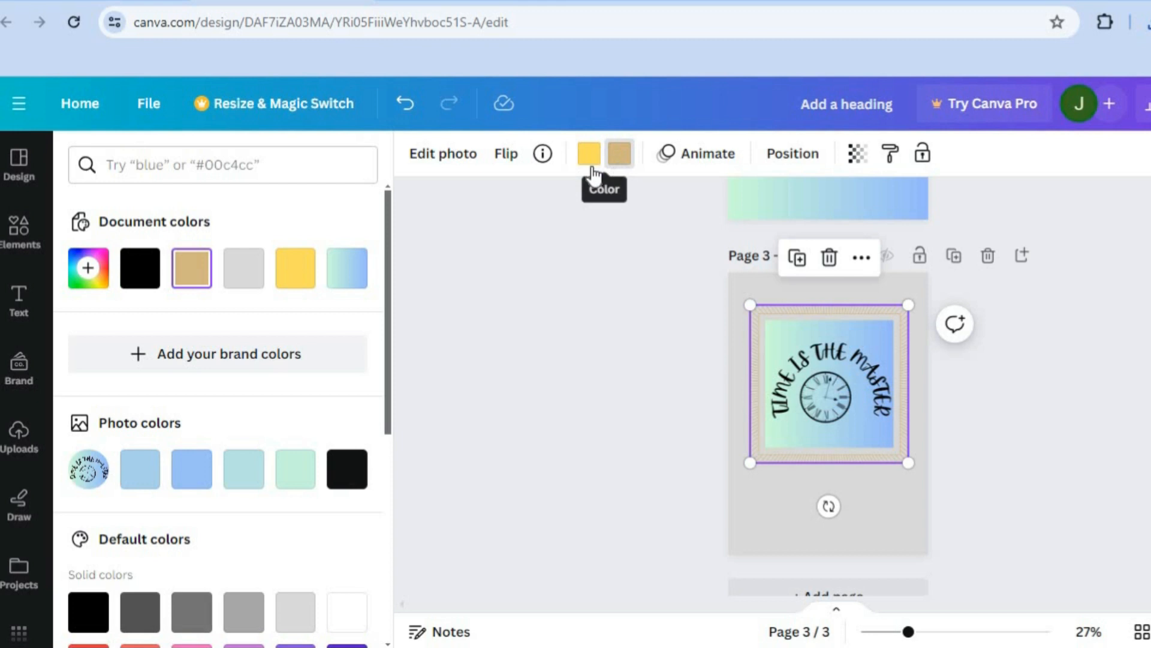
click(288, 270)
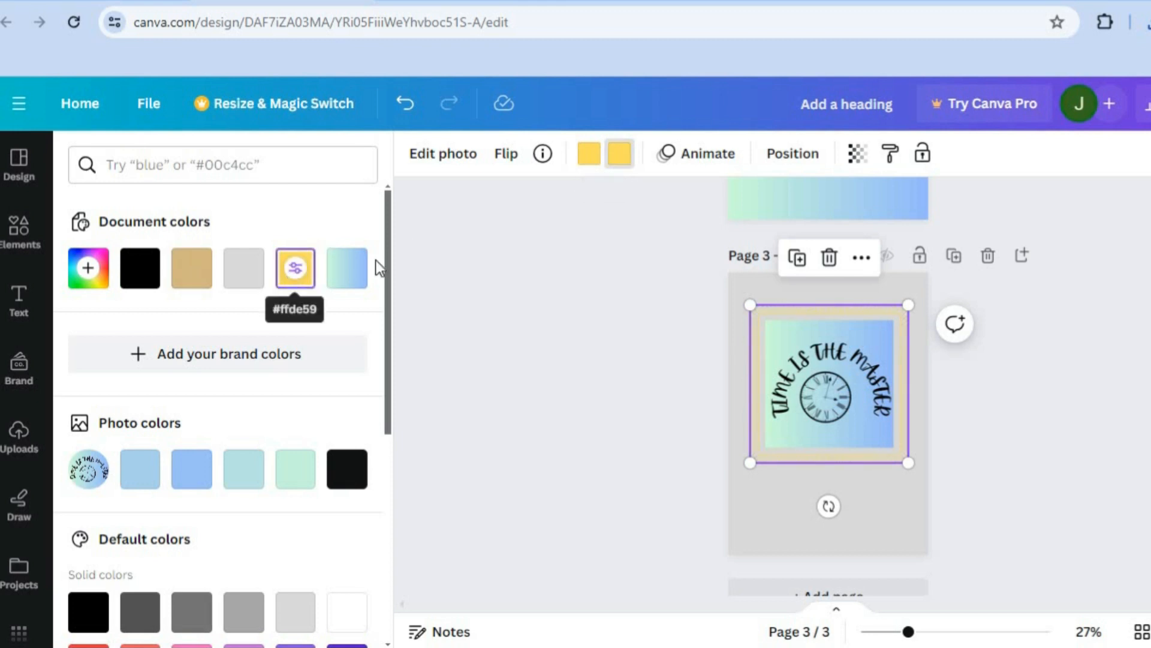
click(147, 264)
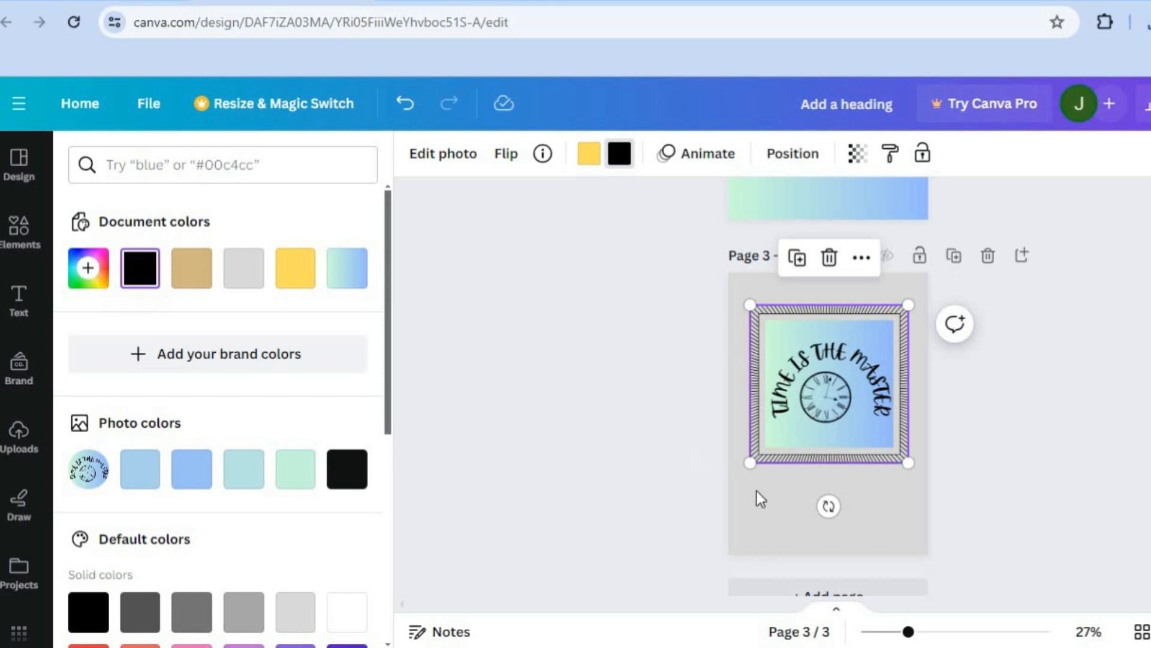
click(777, 531)
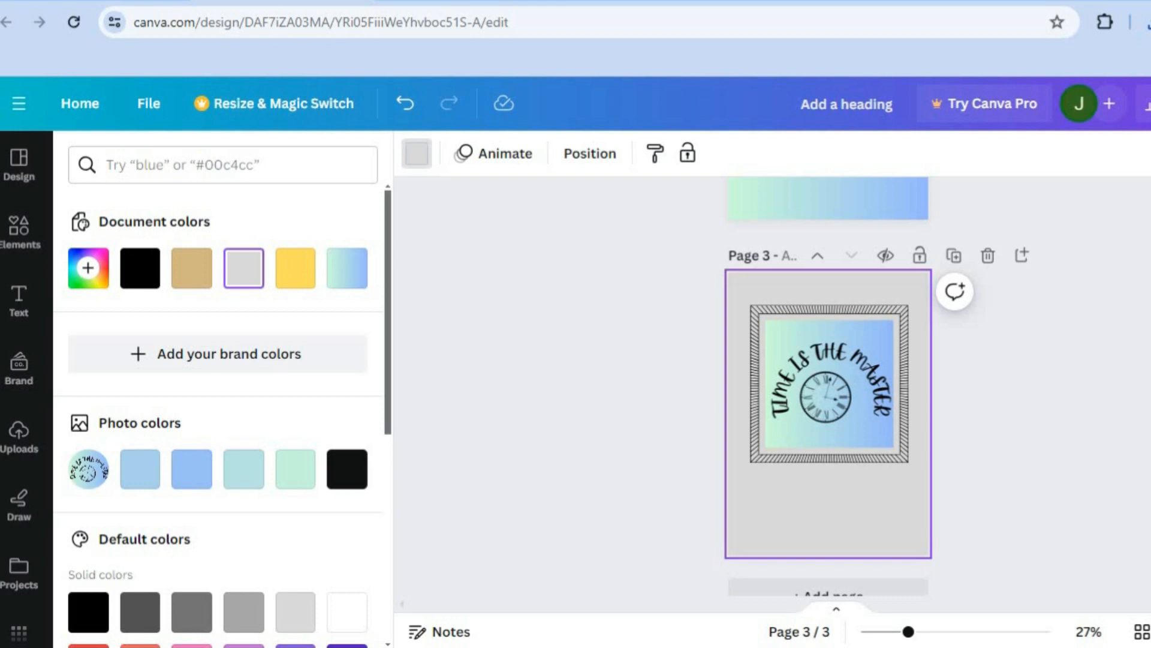
- Download only page 3, the framed mockup, as a PNG
click(1150, 104)
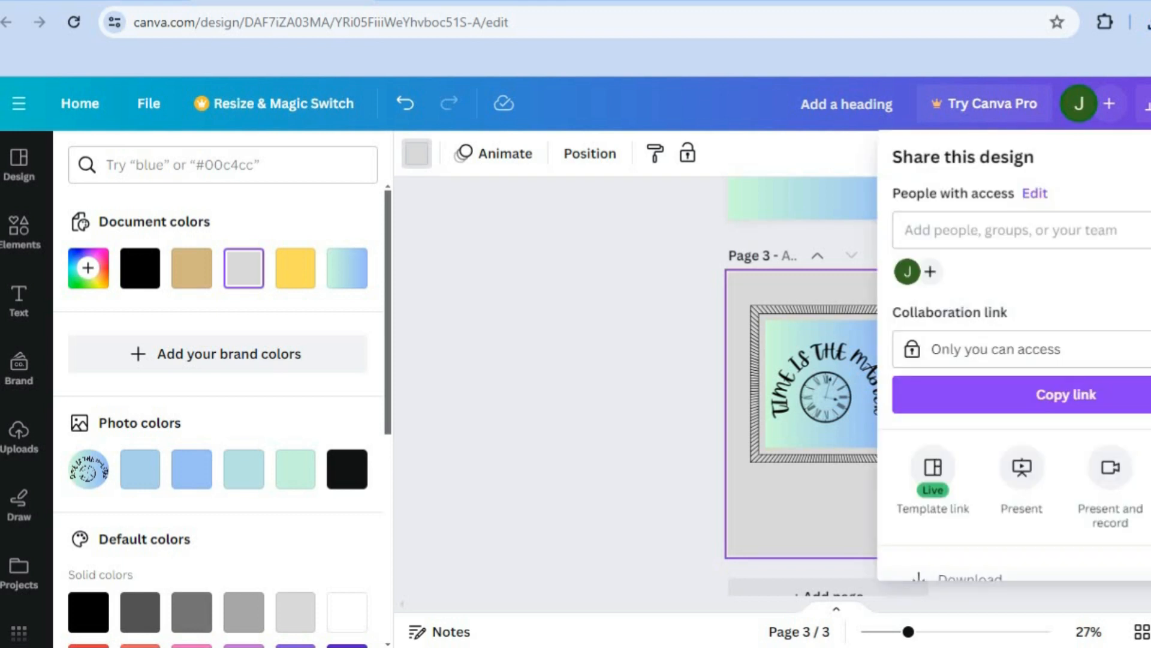
scroll(1019, 411, down, 3)
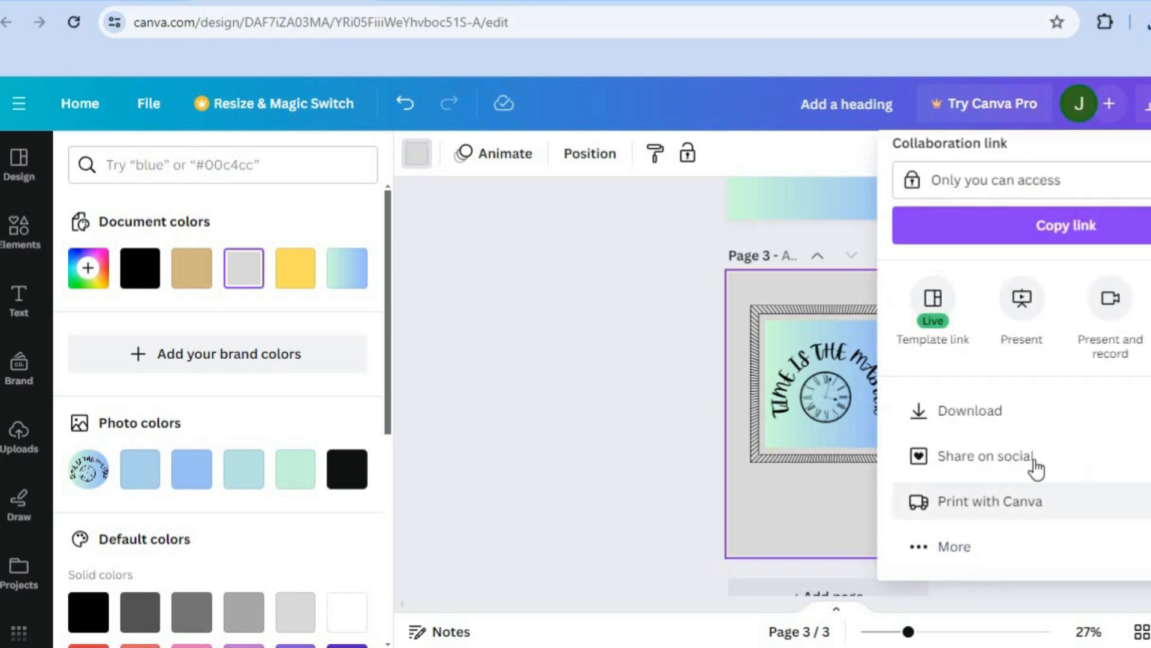
click(1018, 411)
click(995, 448)
key(BackSpace)
key(BackSpace)
text(3)
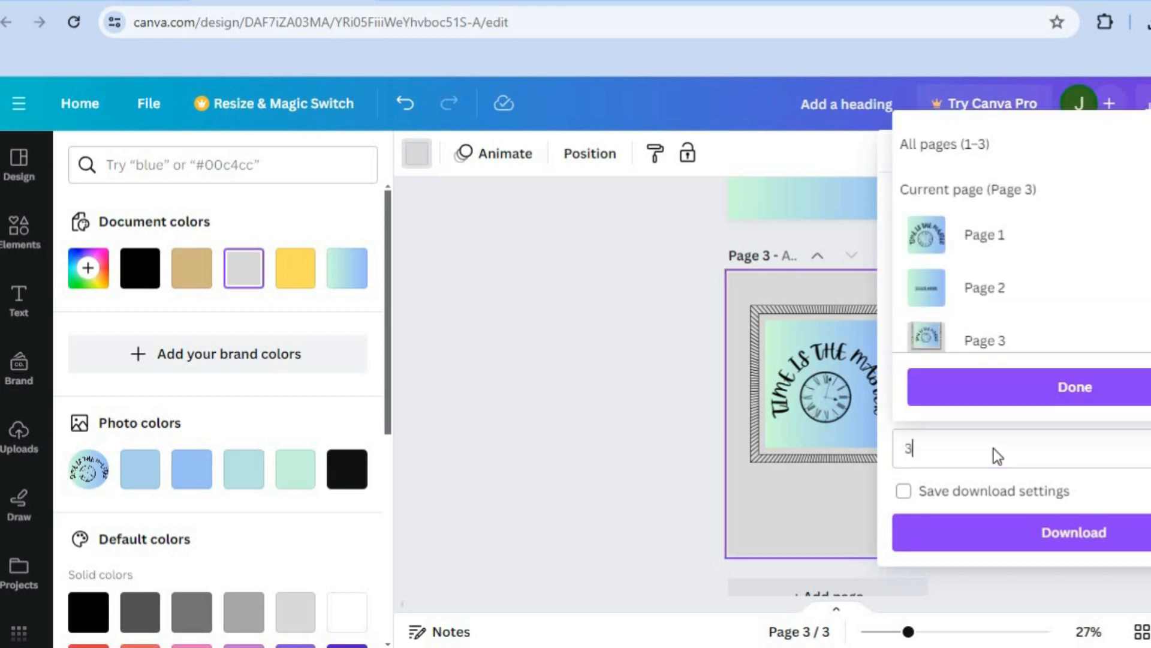
click(1035, 529)
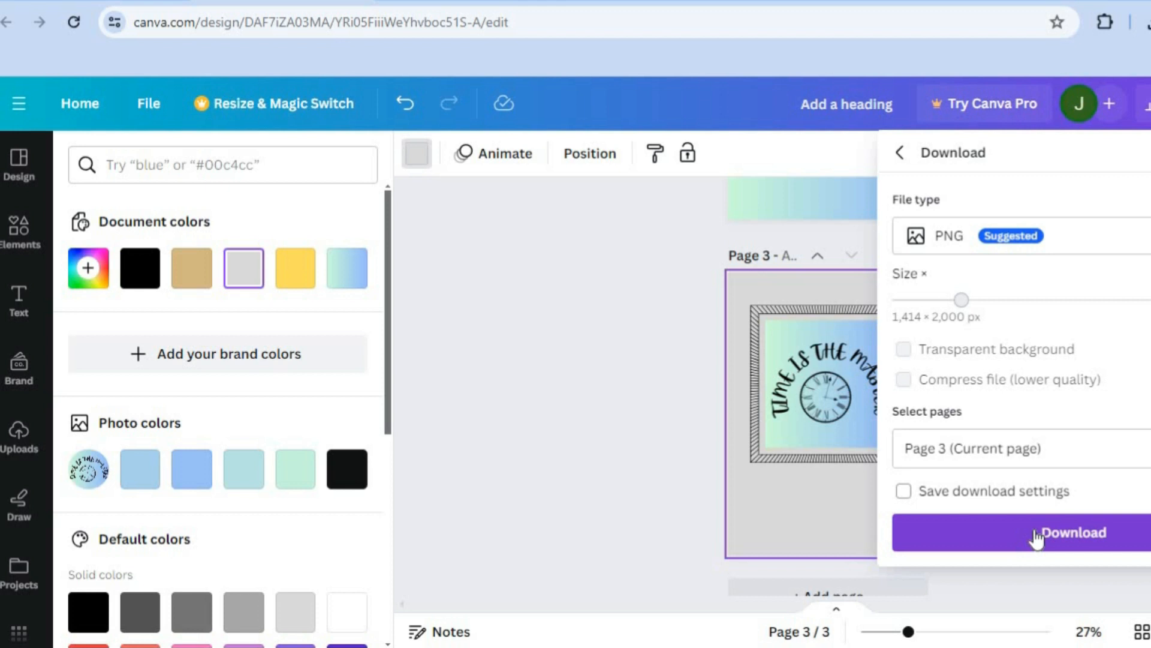
click(1036, 532)
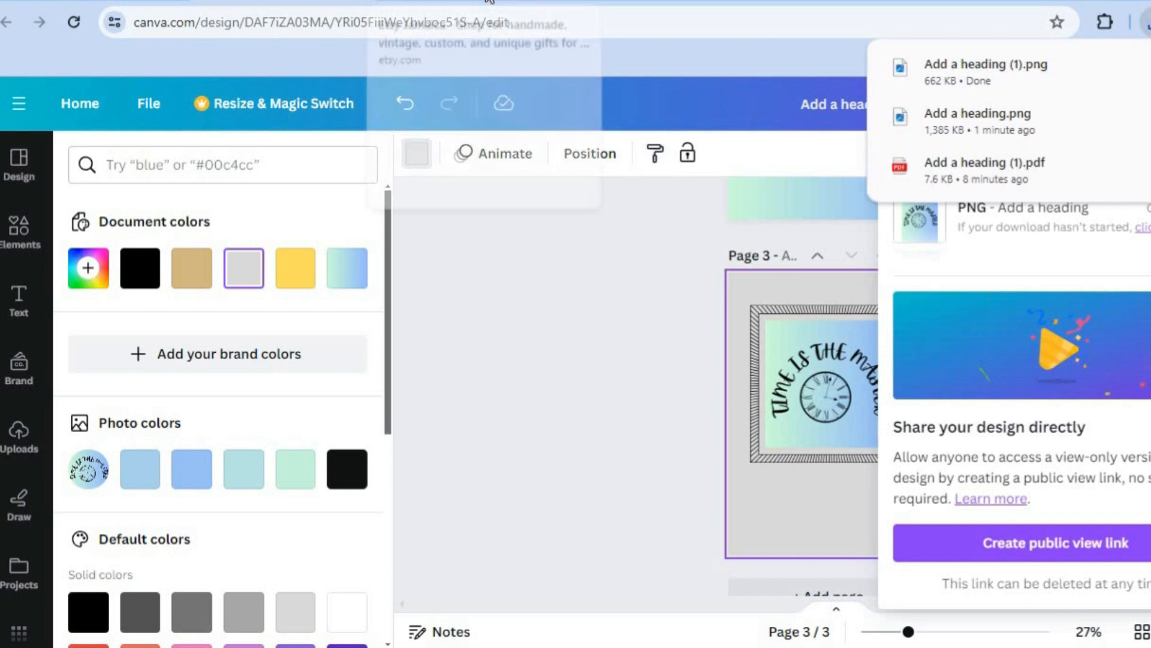
- Switch to Etsy and begin opening a seller shop through the Sell on Etsy onboarding
click(489, 1)
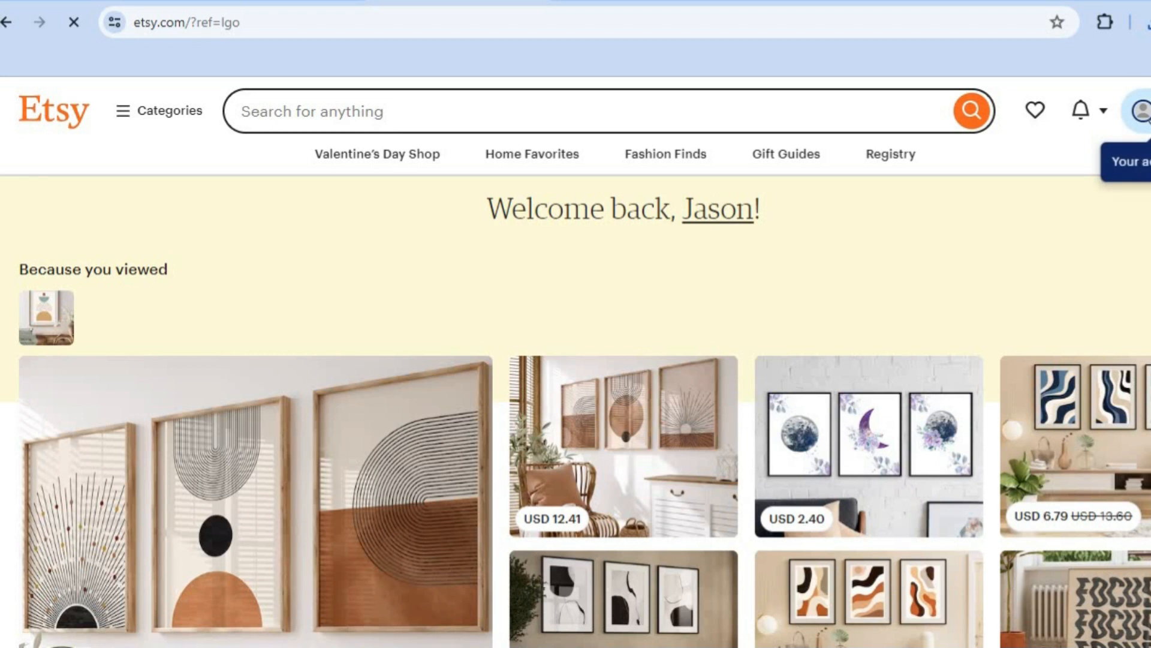
click(1141, 110)
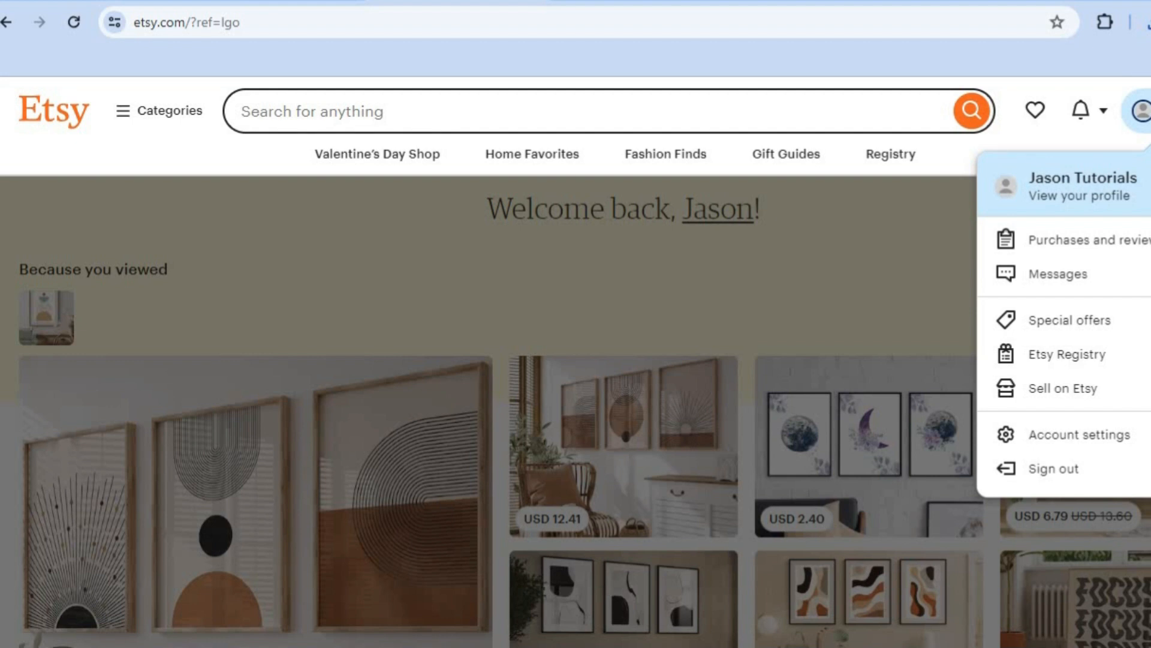
click(1066, 386)
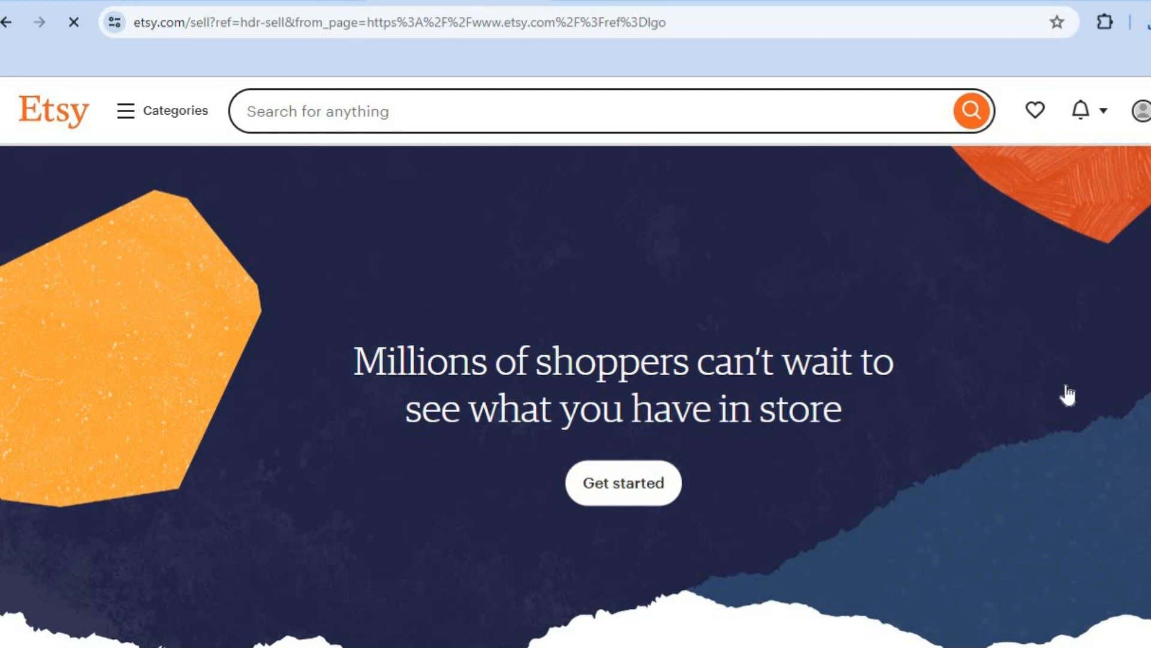
click(645, 489)
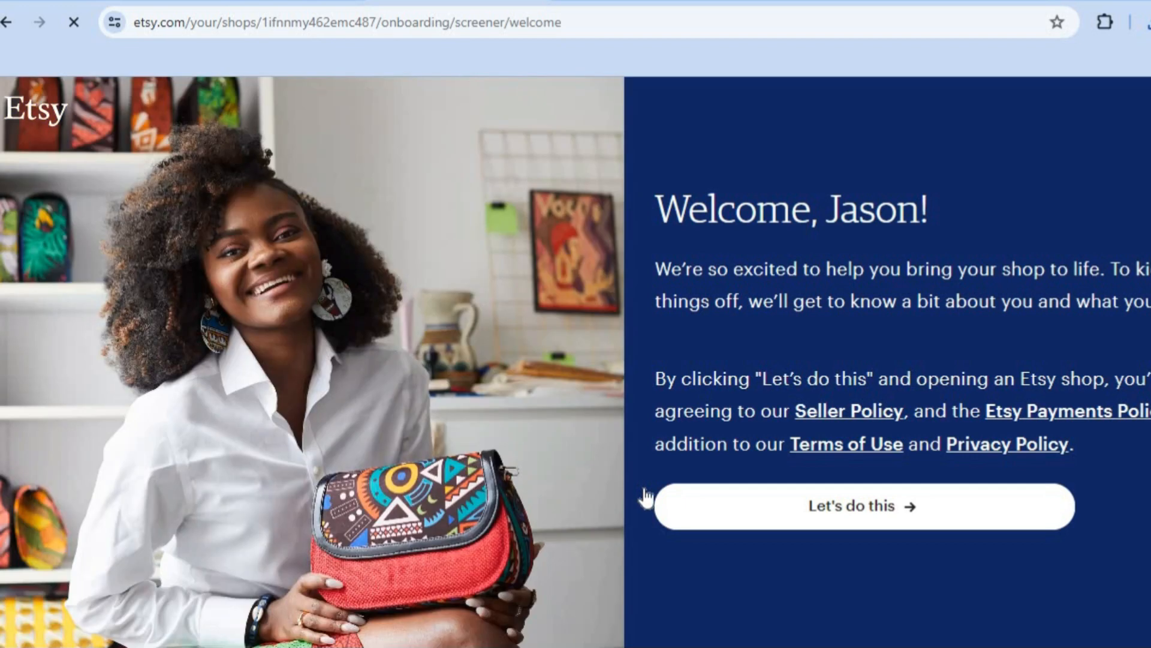
click(798, 527)
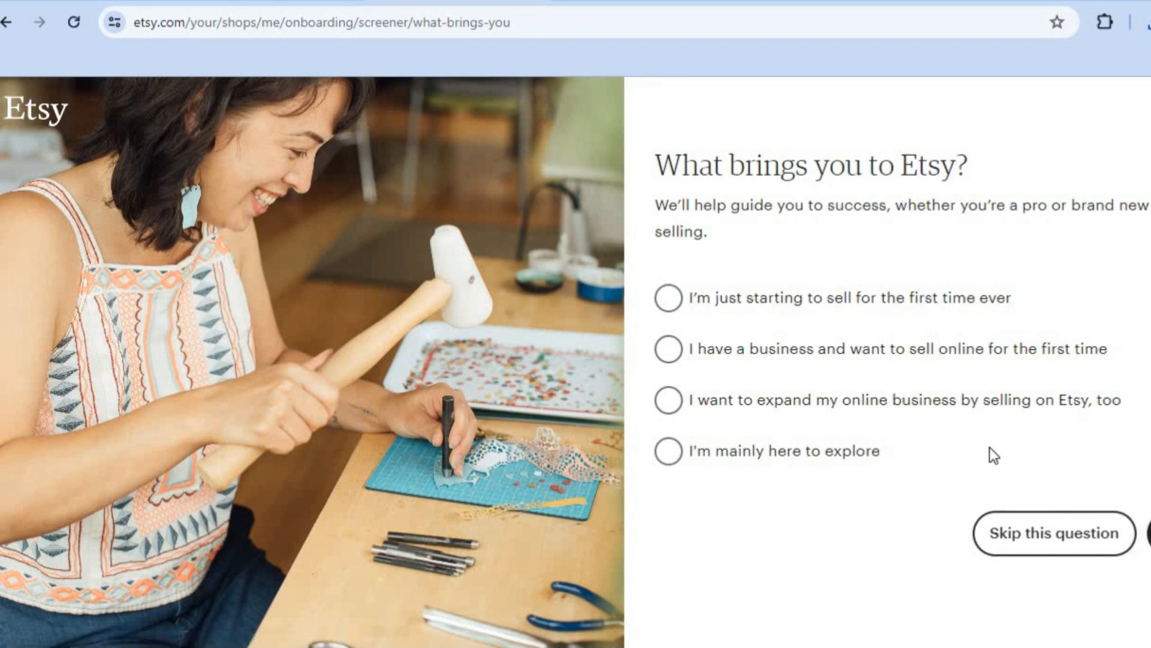
- Skip the onboarding questions about what brings you to Etsy and help topics, and start the shop setup
click(1055, 534)
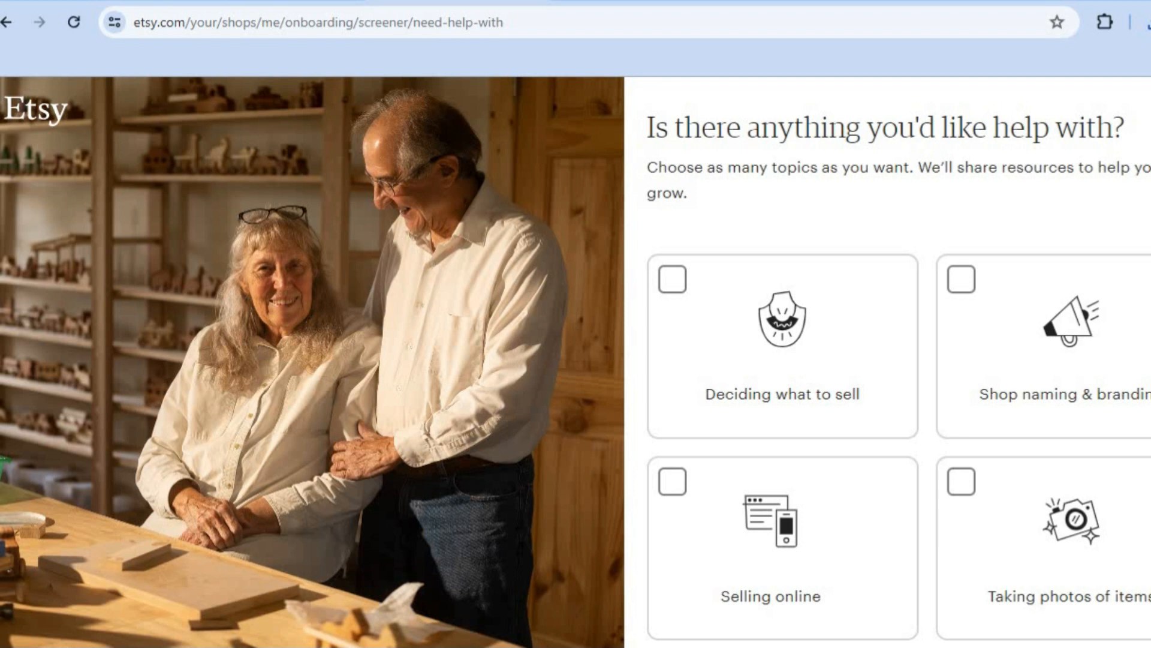
scroll(888, 360, down, 10)
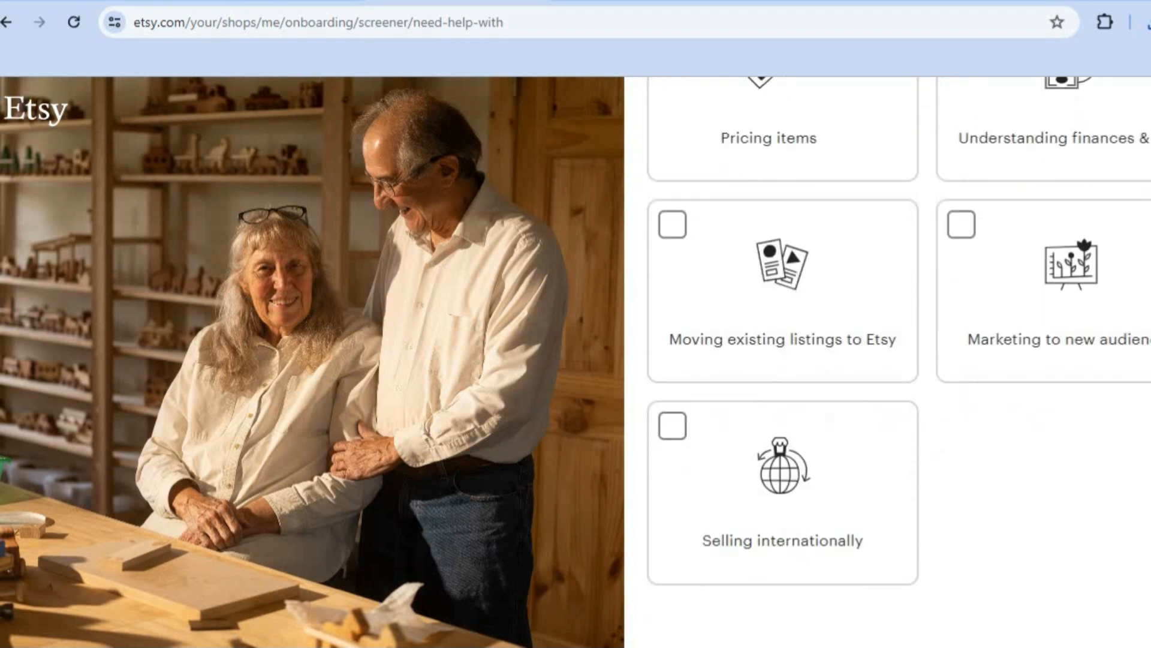
scroll(888, 360, down, 2)
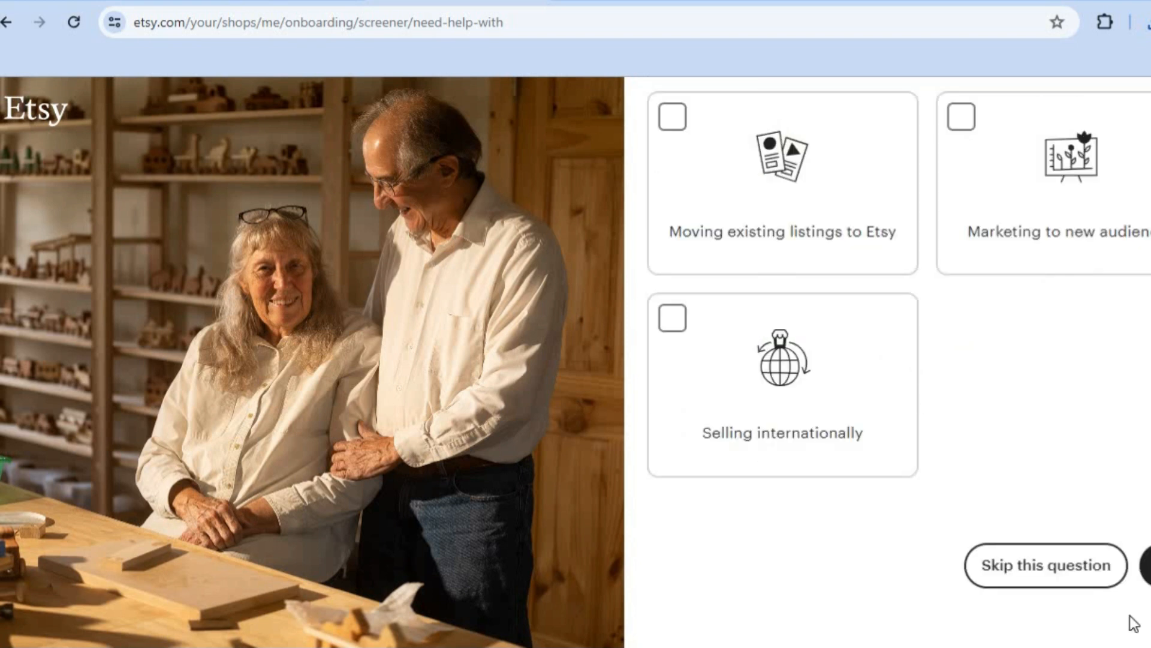
click(1060, 553)
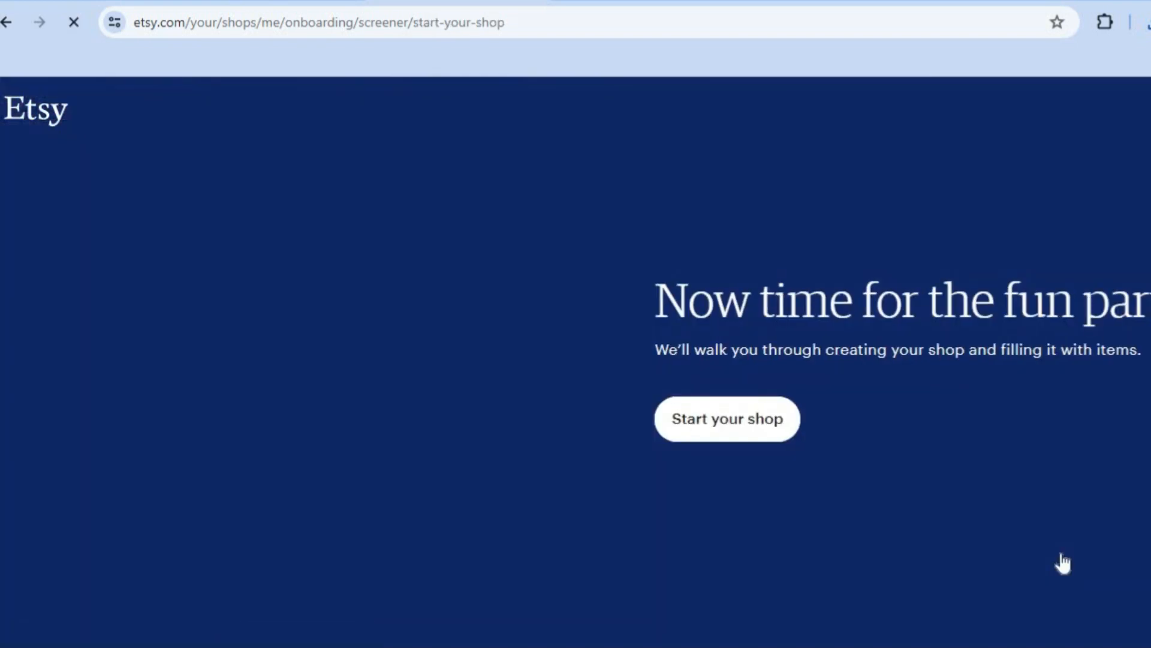
click(757, 427)
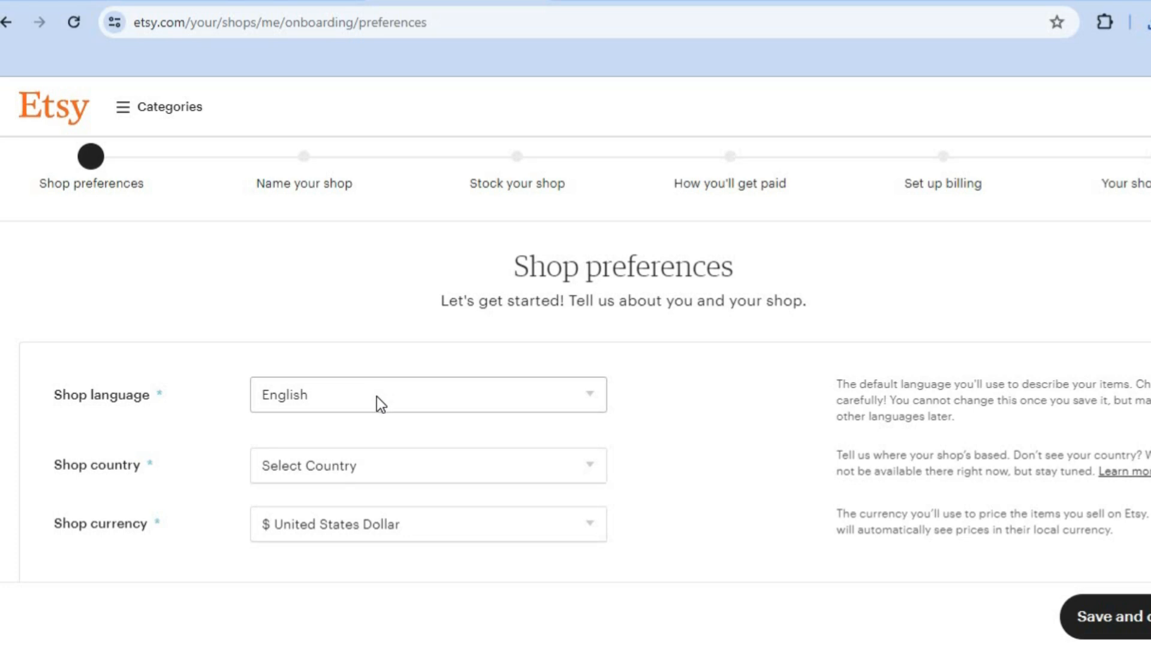
- Set the shop country to United States and save the shop preferences
click(387, 471)
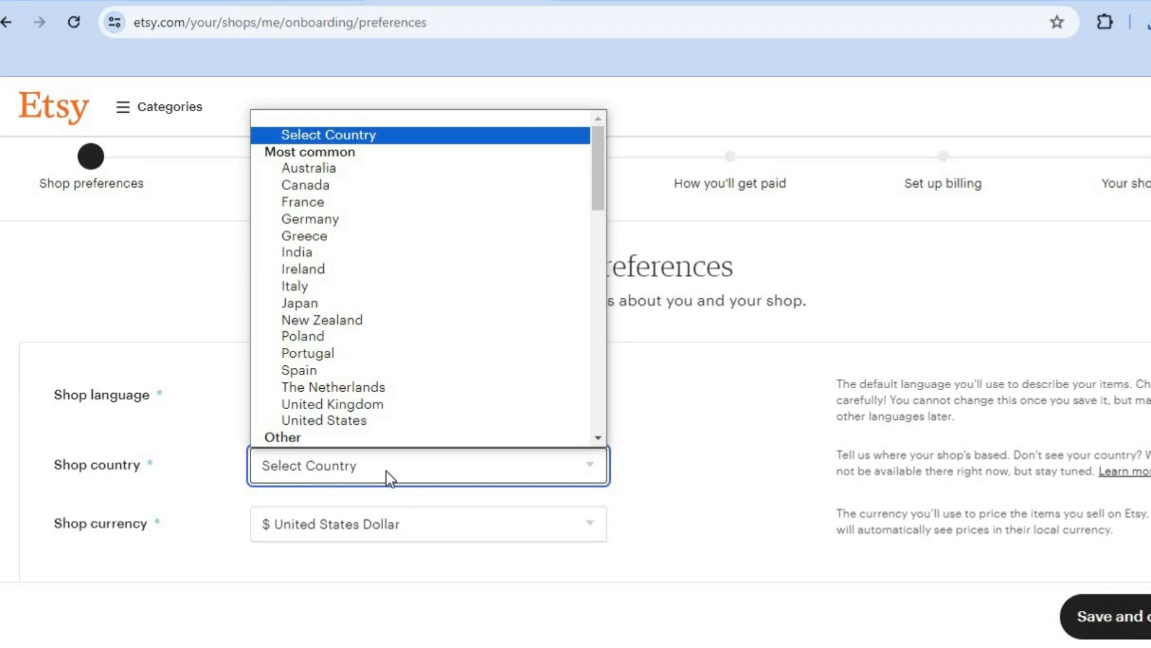
click(375, 420)
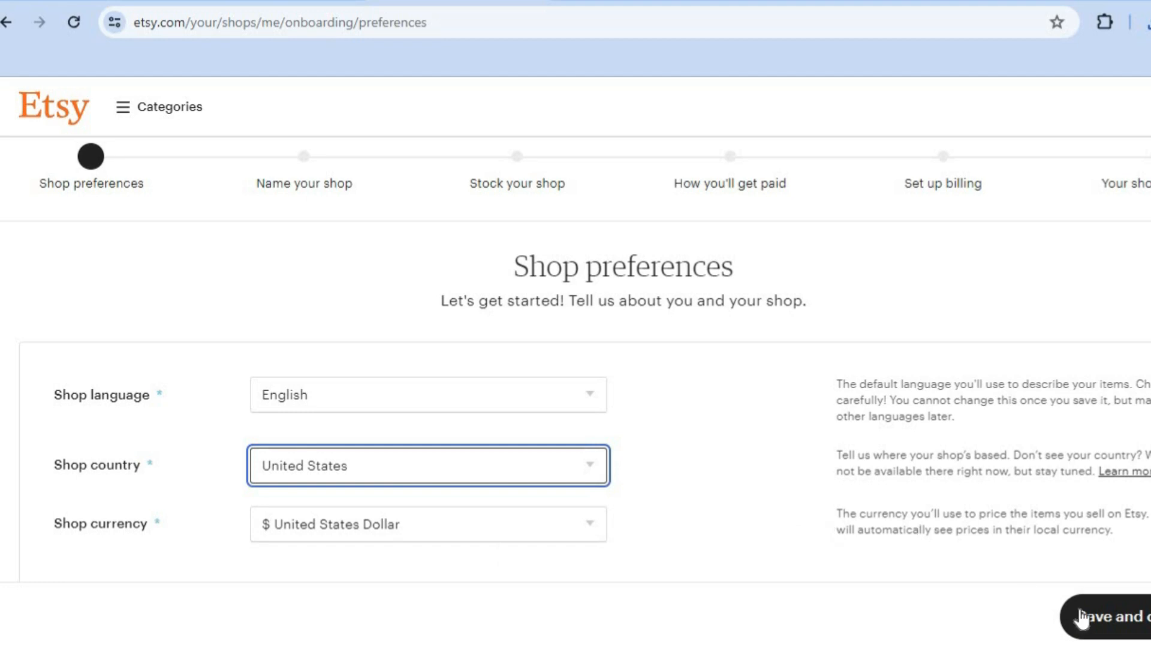
click(1119, 618)
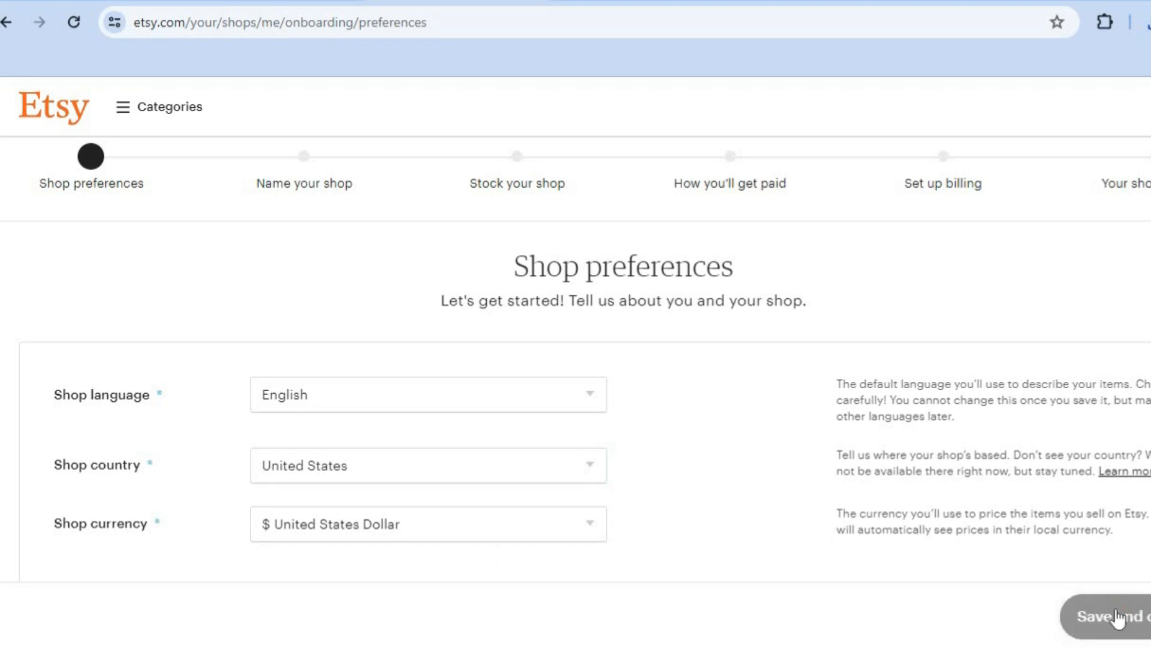
- Enter the seller's first name in possessive form plus "TUTORIAL", separated by a space, as the shop name and try to save it
click(737, 390)
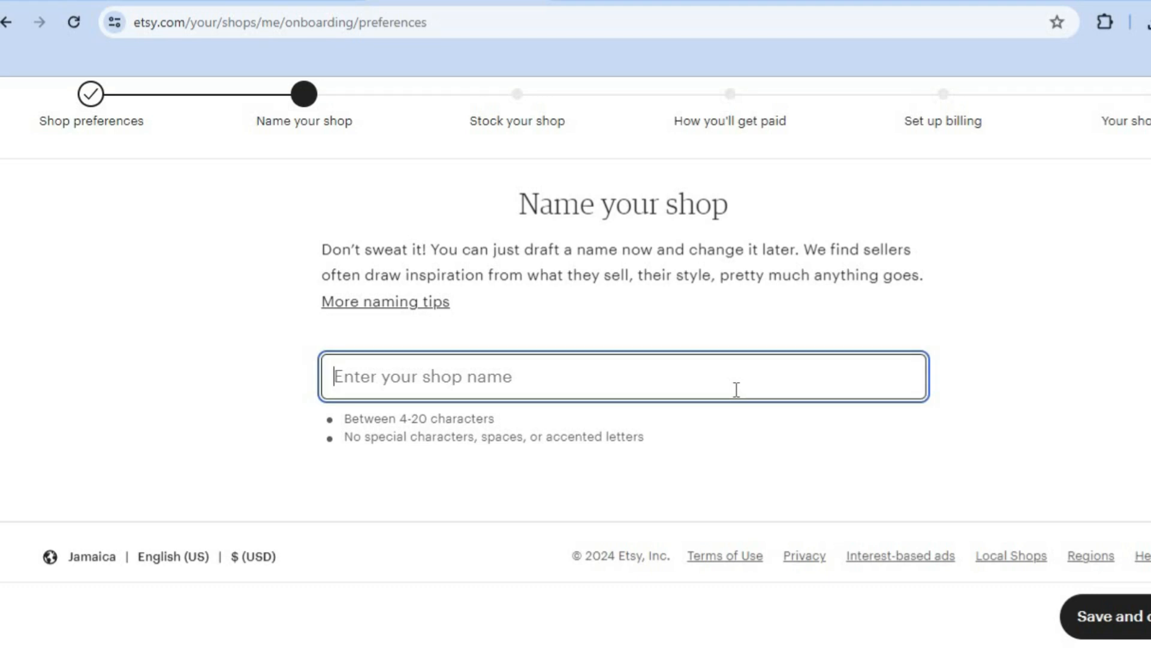
text(JASO)
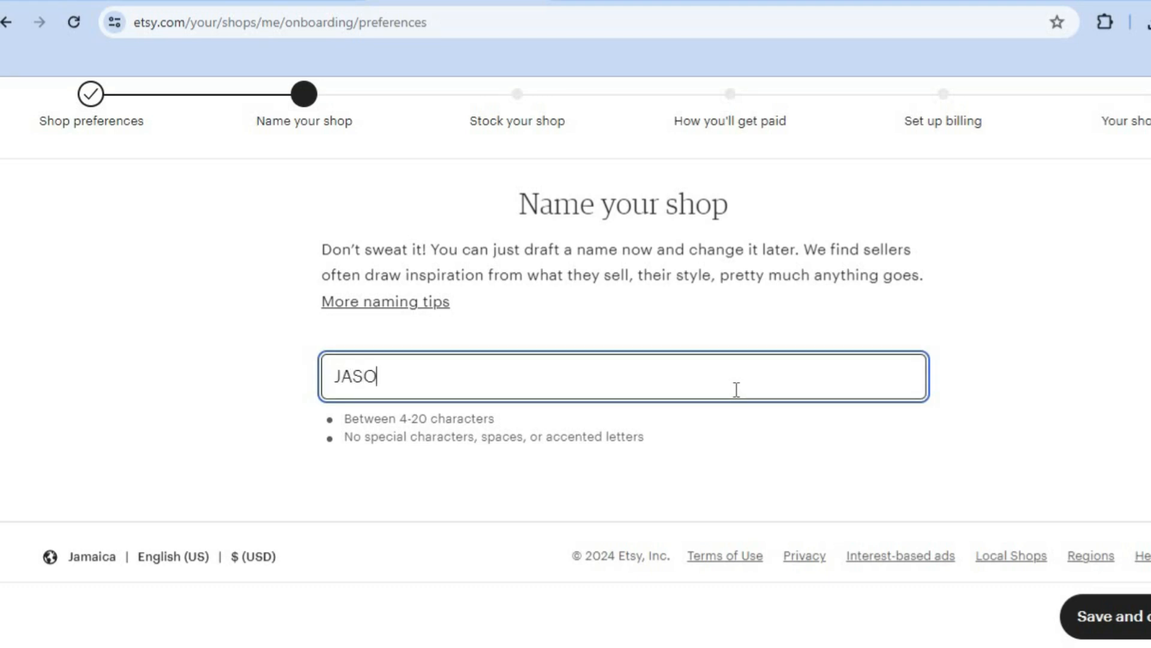
text(NS TUTORIAL)
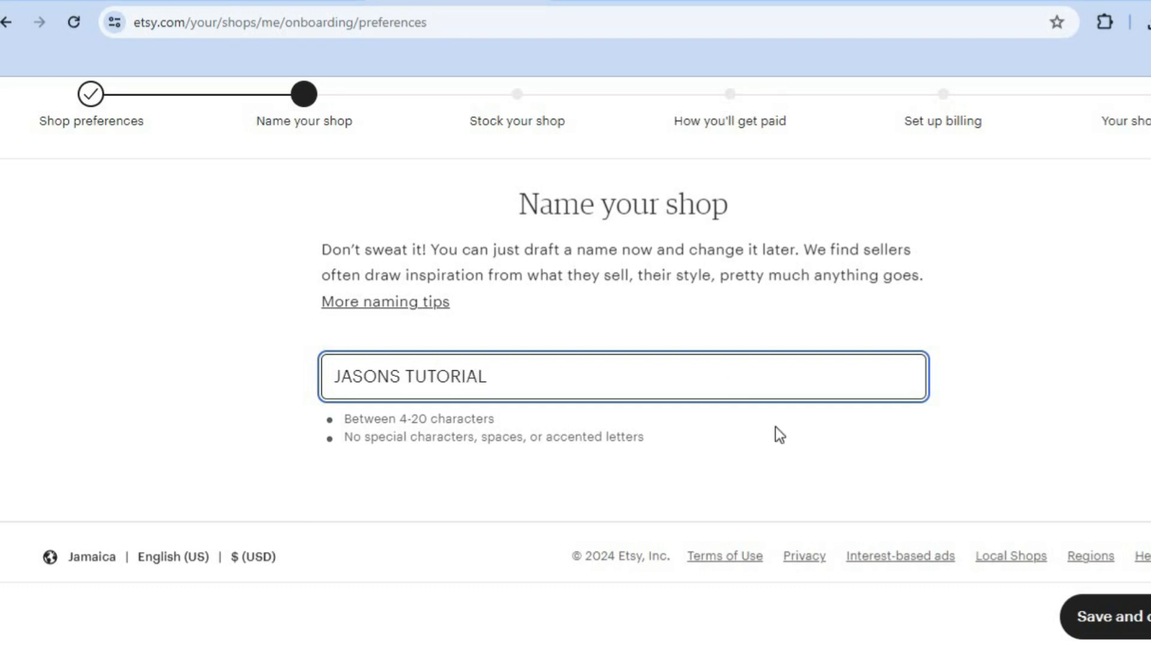
click(1114, 617)
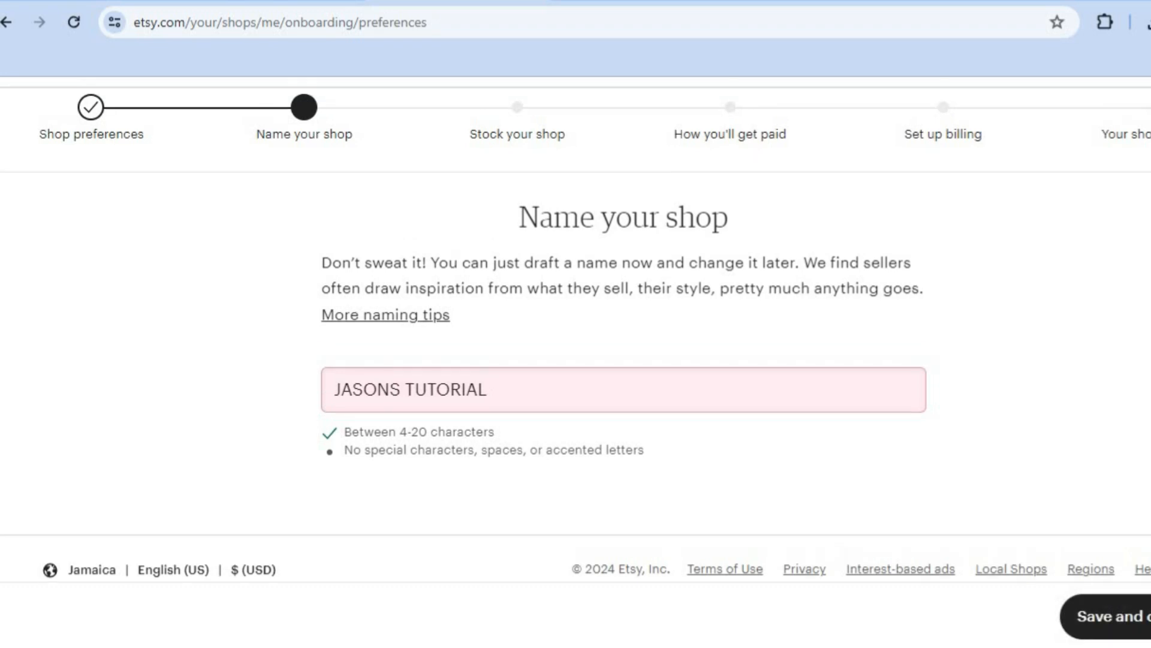
- Remove the space from the shop name and save it to continue to stocking the shop
scroll(576, 359, down, 1)
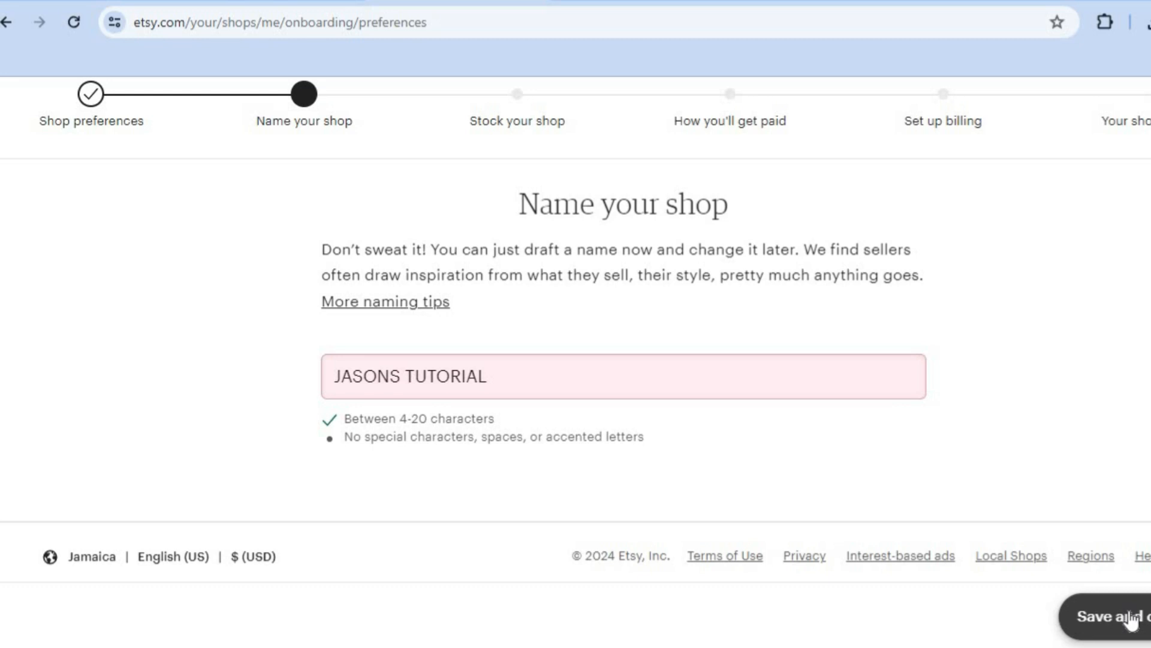
click(401, 376)
key(BackSpace)
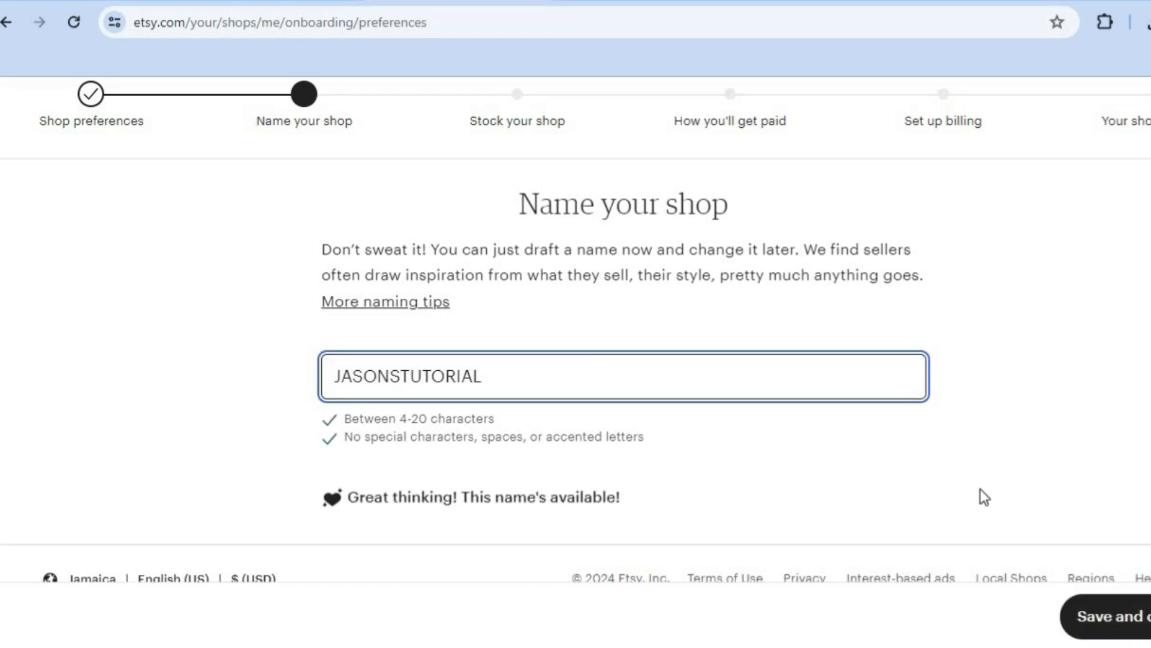
click(1147, 616)
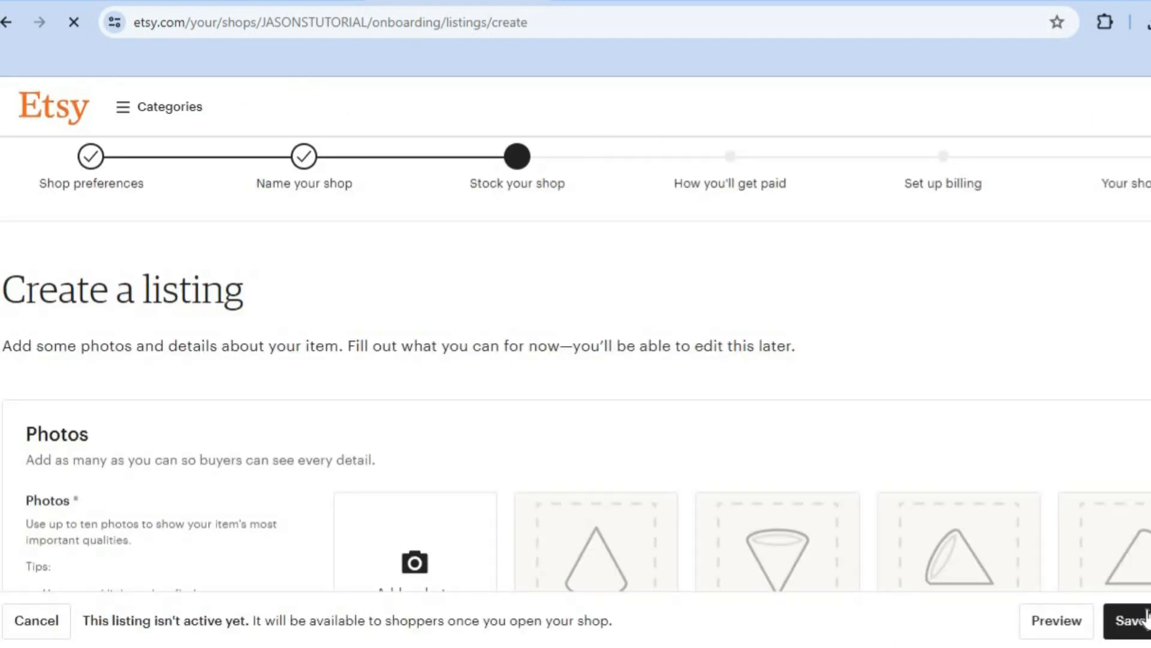
- Upload the image "Add a heading (1)" from Downloads as the listing's primary photo
scroll(575, 336, down, 4)
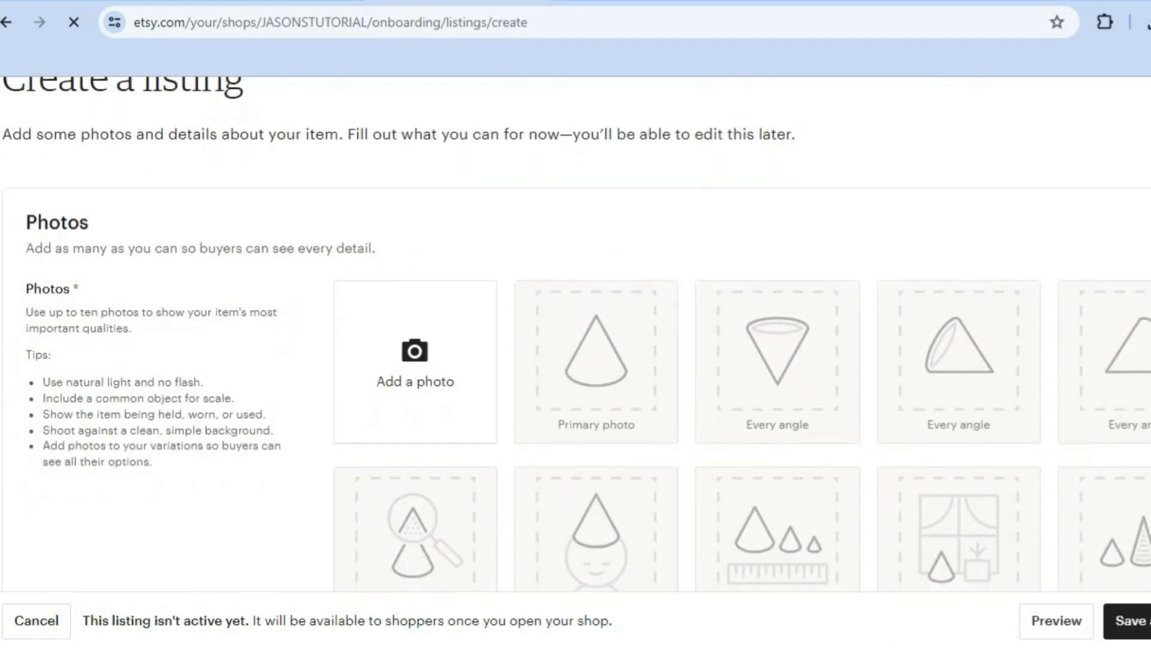
scroll(676, 275, down, 2)
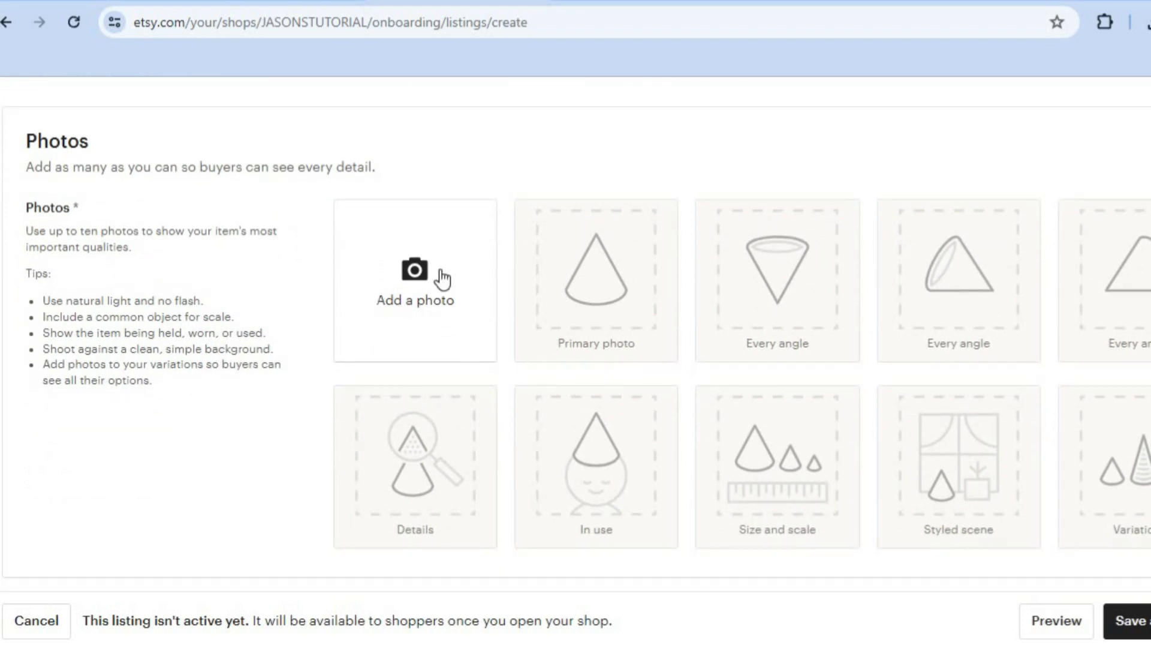
click(420, 273)
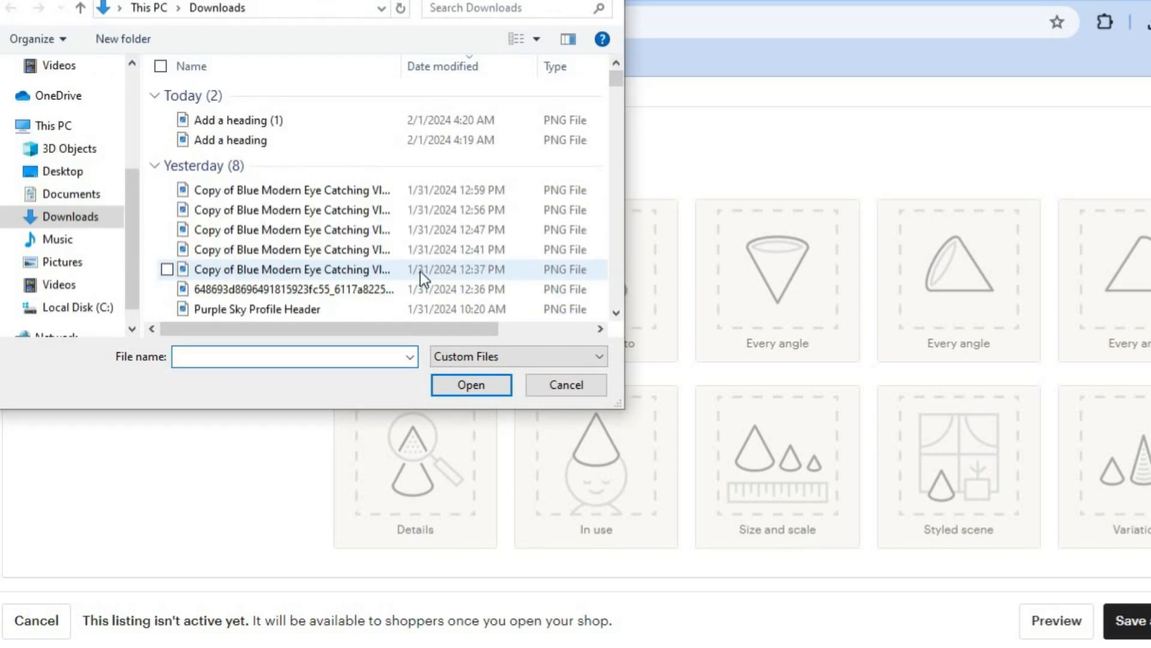
click(280, 118)
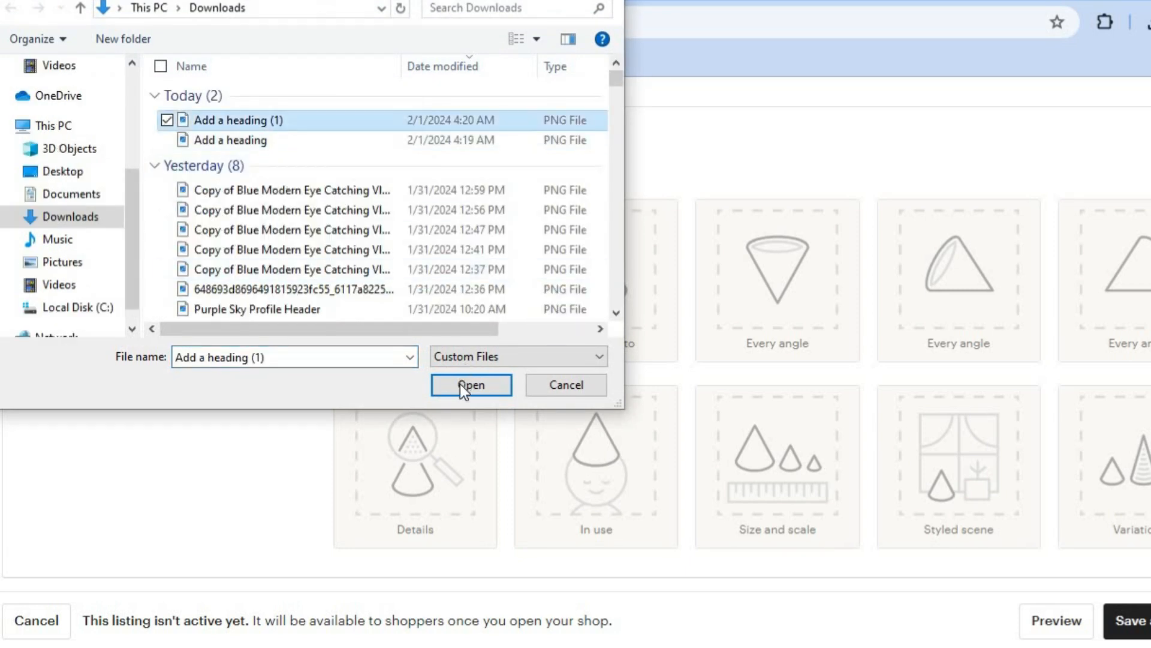
click(460, 385)
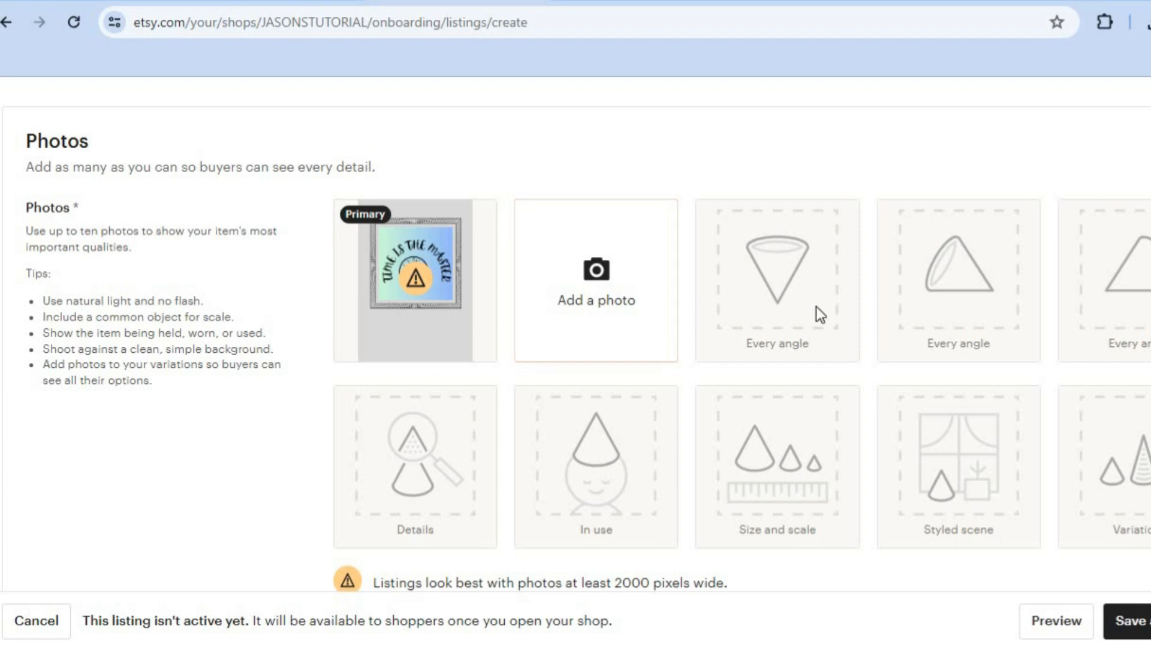
- Enter "FIRST PAINTING" as the title in the listing details
scroll(575, 335, down, 8)
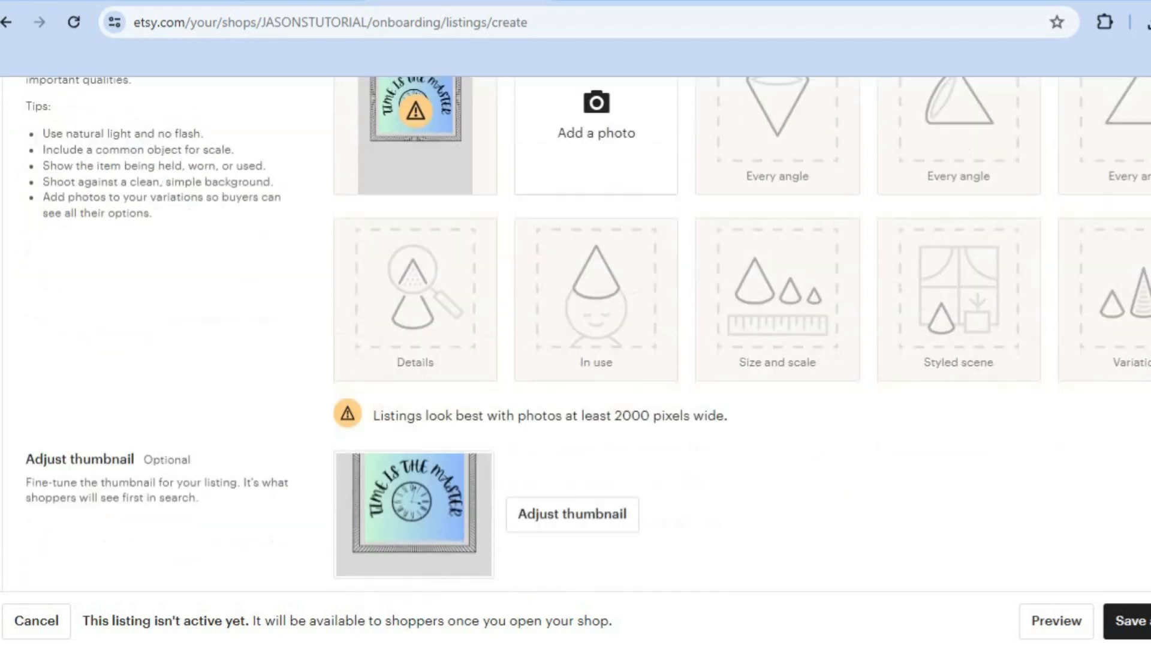
scroll(575, 336, down, 18)
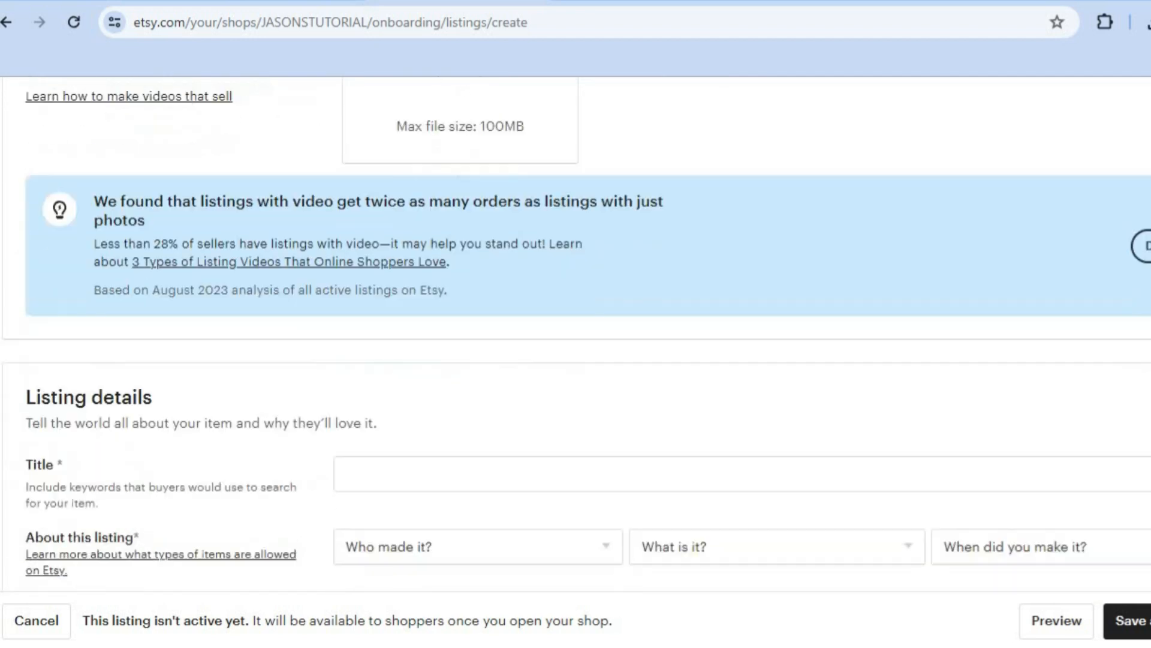
scroll(575, 329, up, 5)
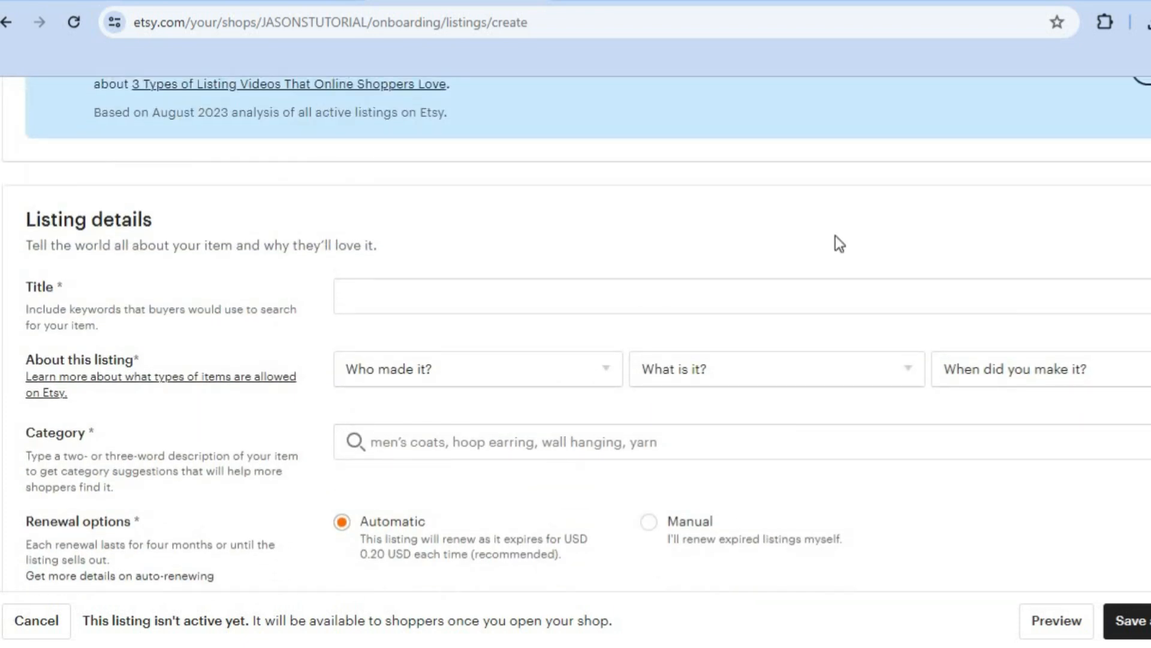
click(712, 306)
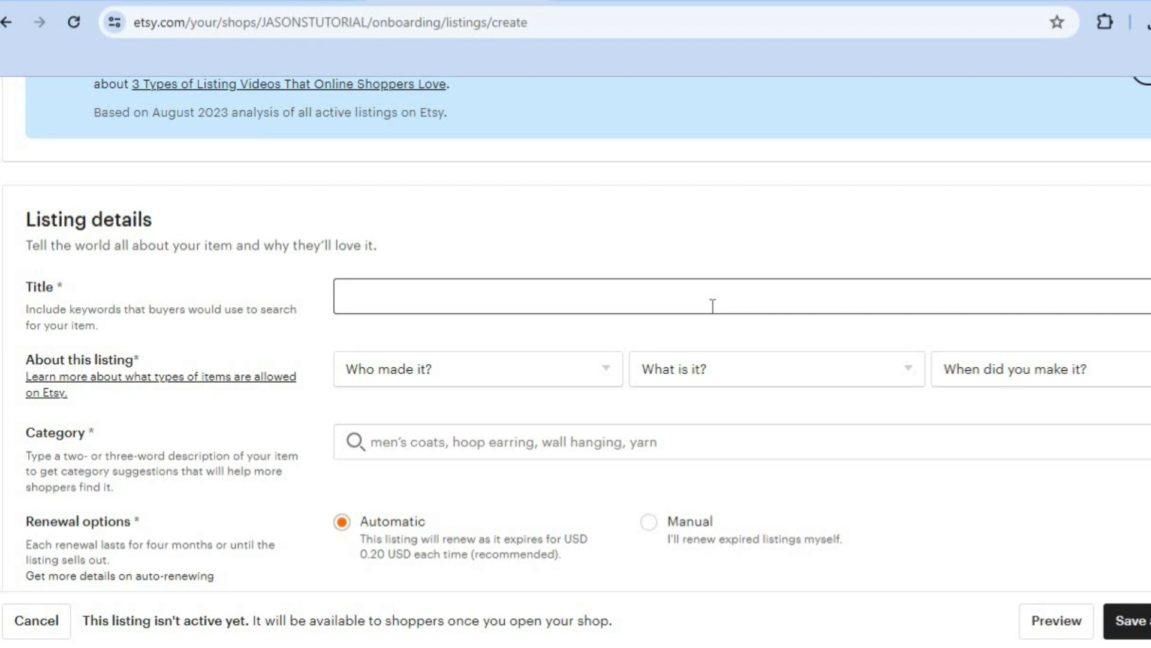
text(FIRST PAINTING)
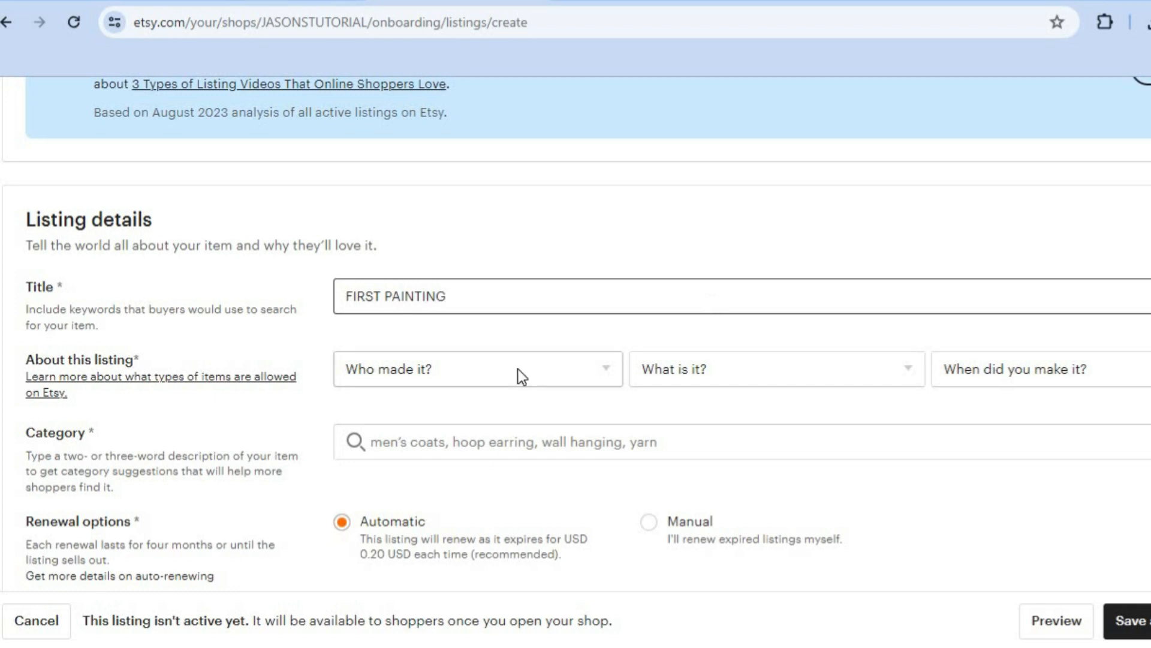
- Describe the item as made by "I did", "A finished product", made in 2020 - 2024, and set the listing type to Digital
click(547, 373)
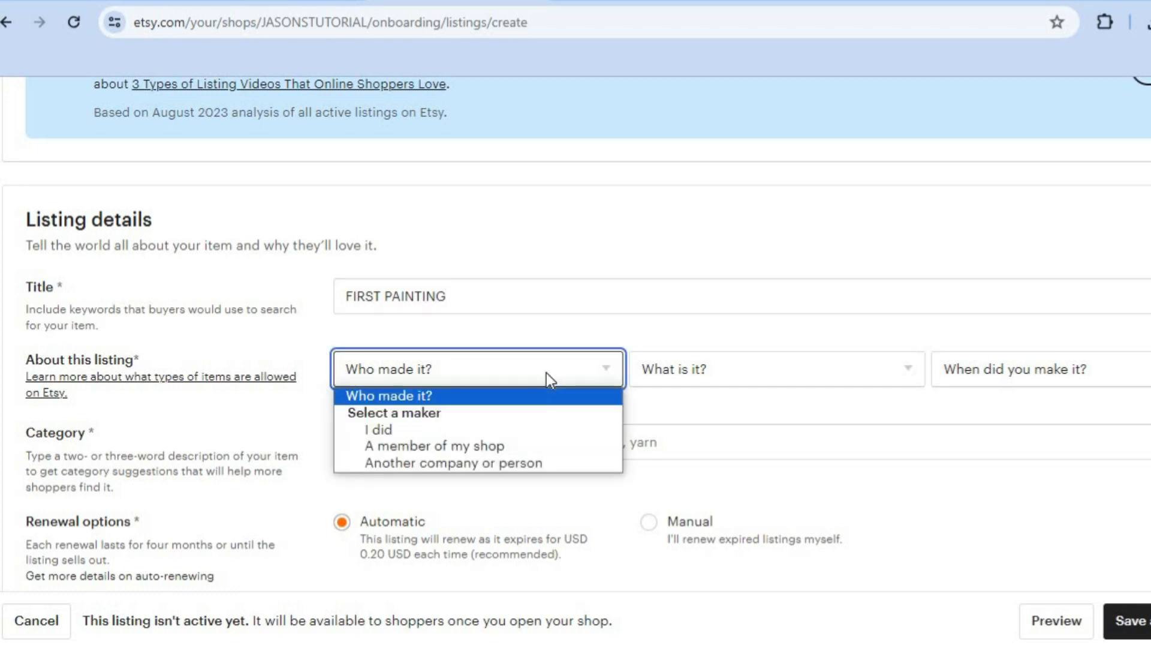
click(528, 428)
click(700, 372)
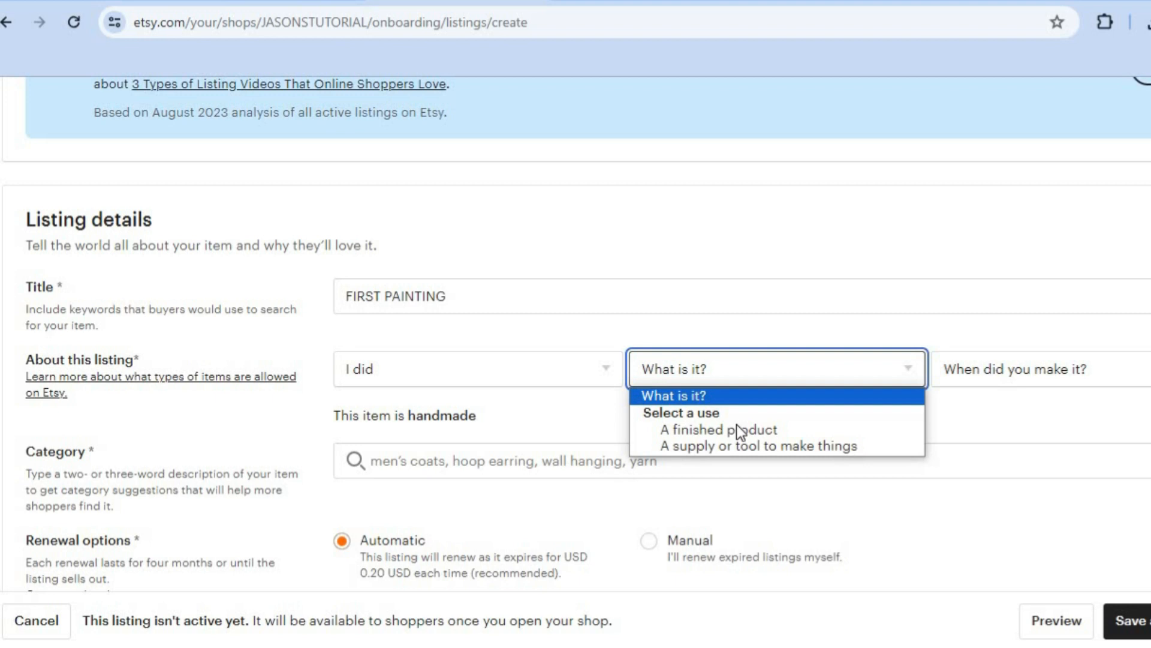
click(736, 427)
click(993, 370)
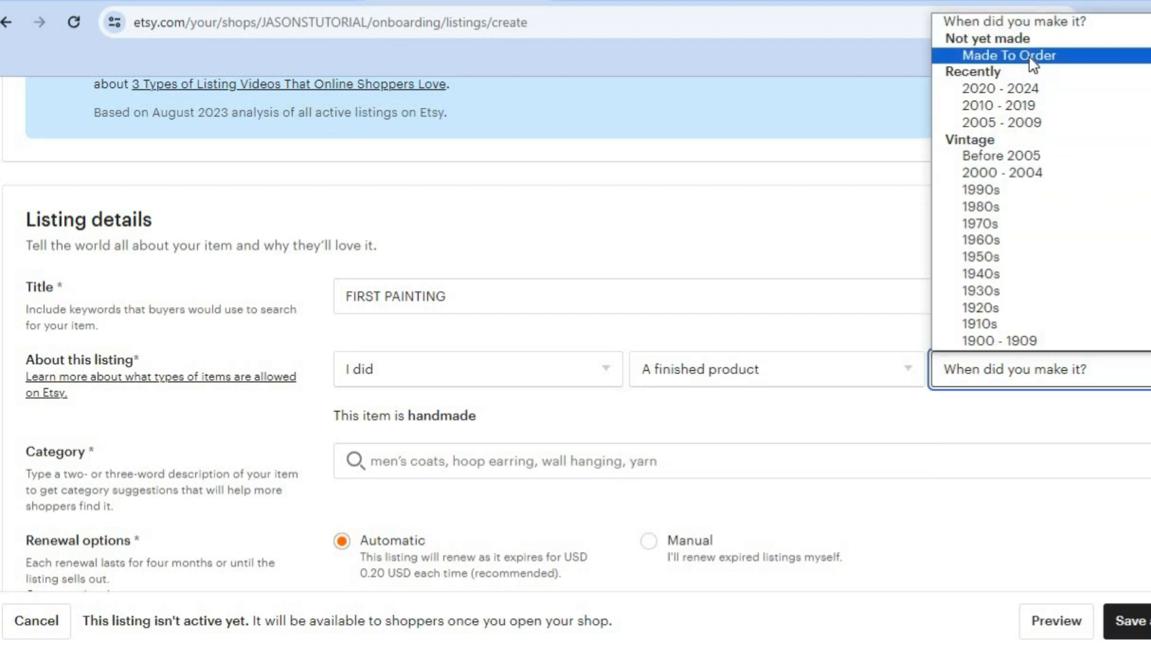
click(1021, 89)
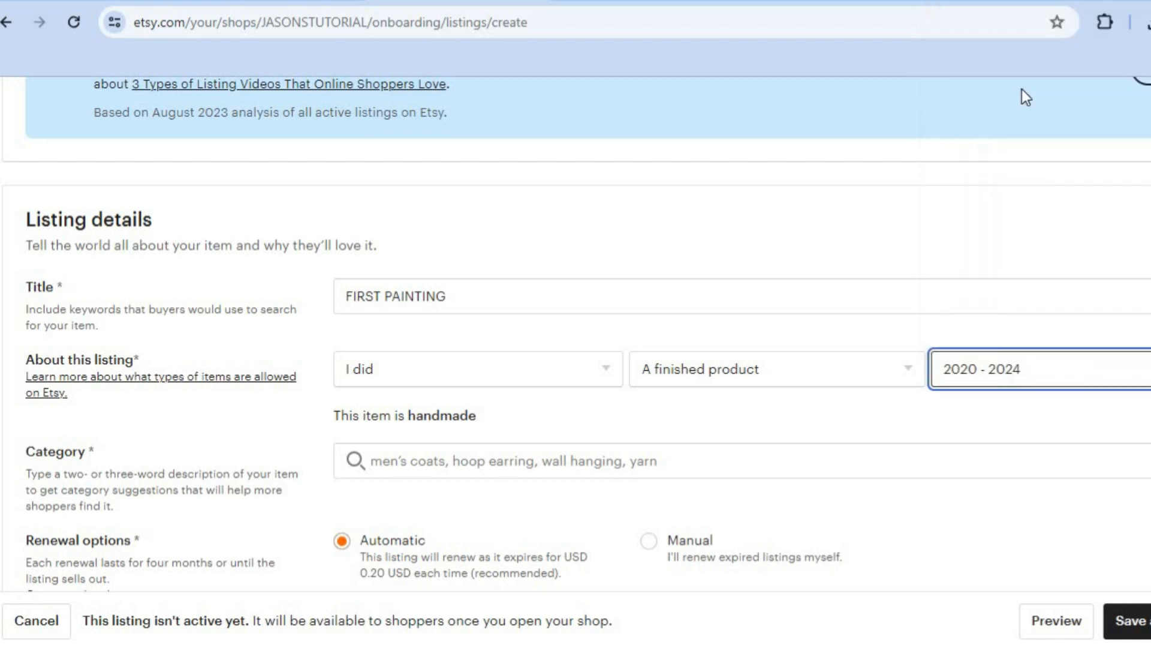
scroll(576, 333, down, 5)
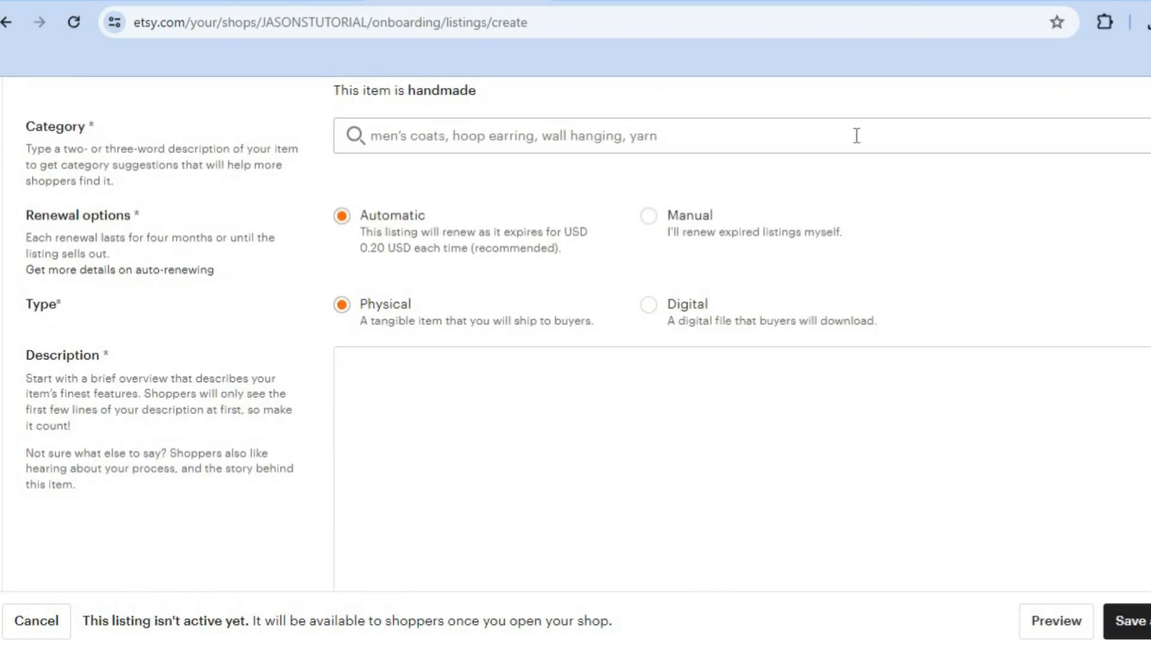
click(648, 306)
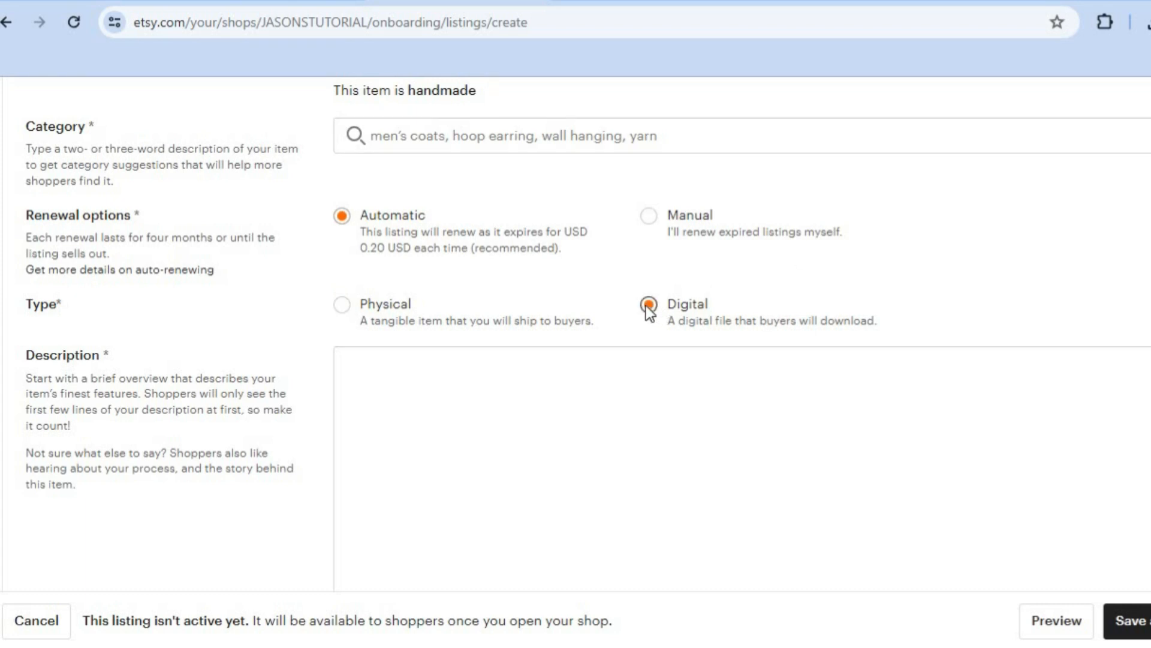
- Review the remaining listing sections, from description, tags and materials to pricing, personalization, digital files and returns
click(884, 425)
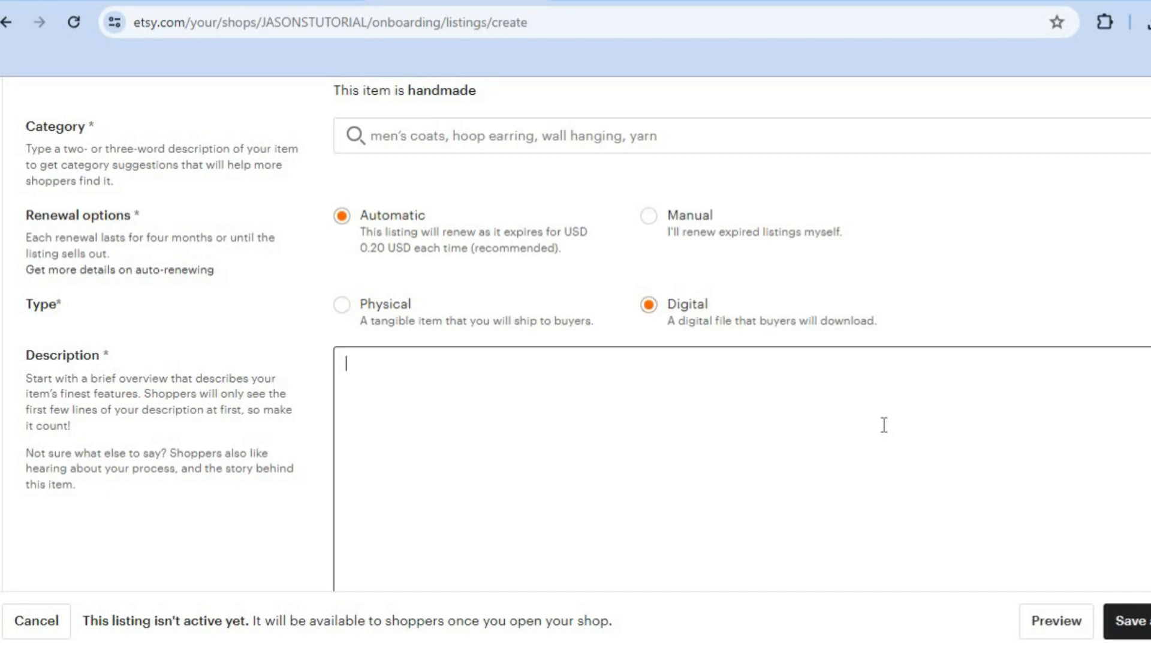
scroll(575, 333, down, 6)
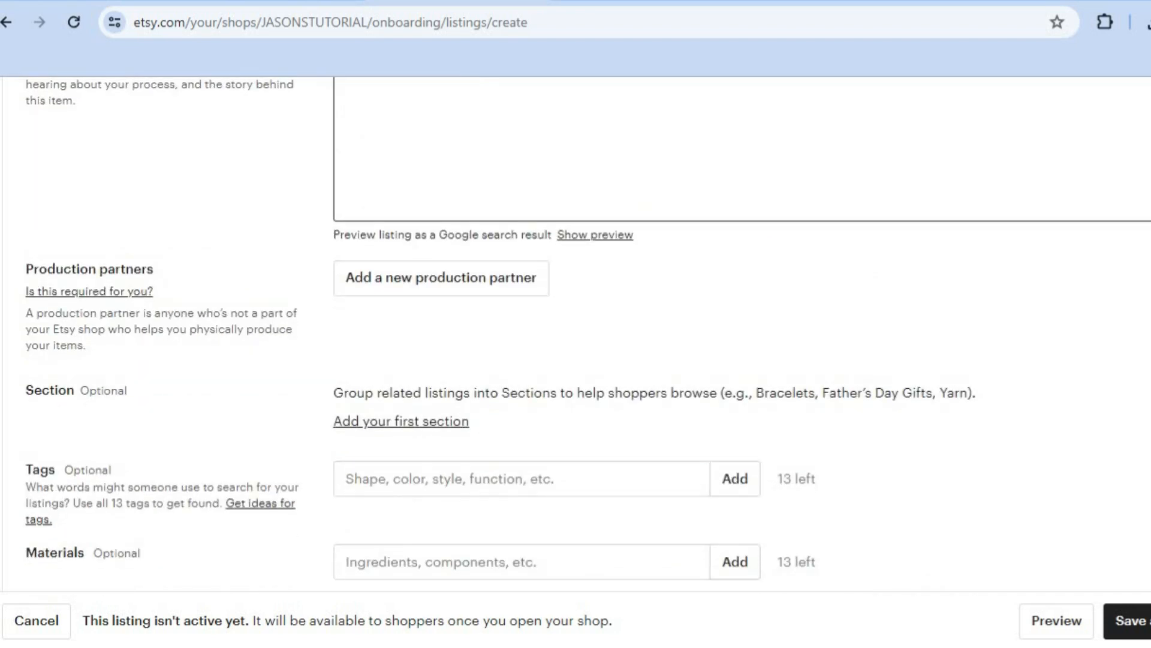
scroll(576, 333, down, 6)
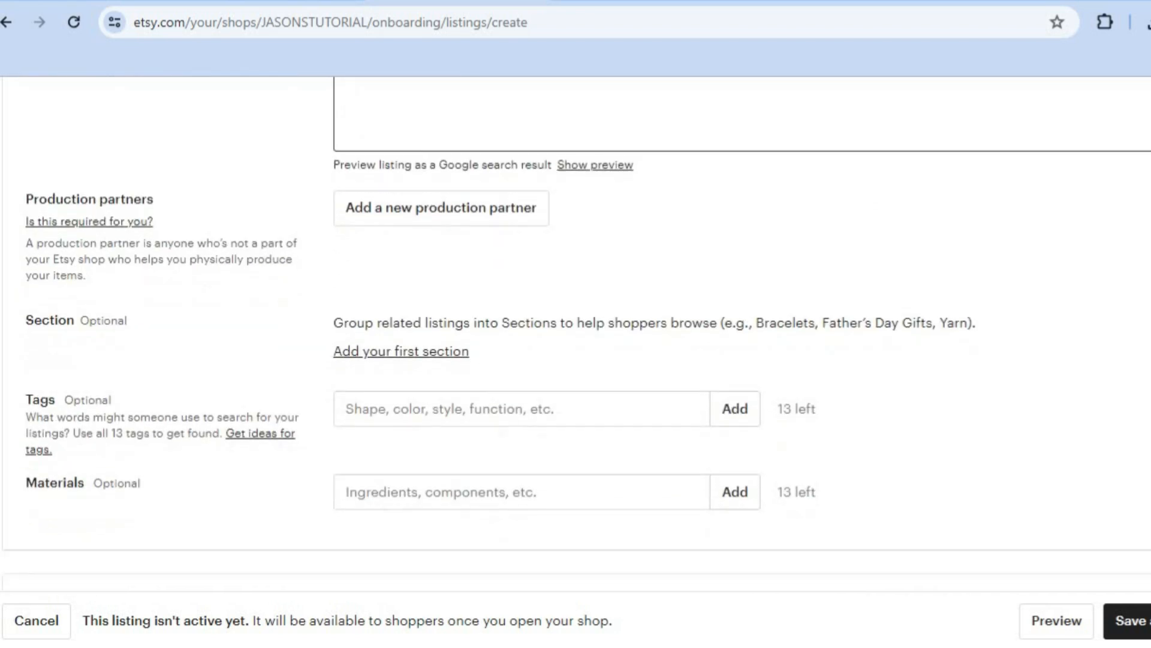
scroll(633, 370, down, 2)
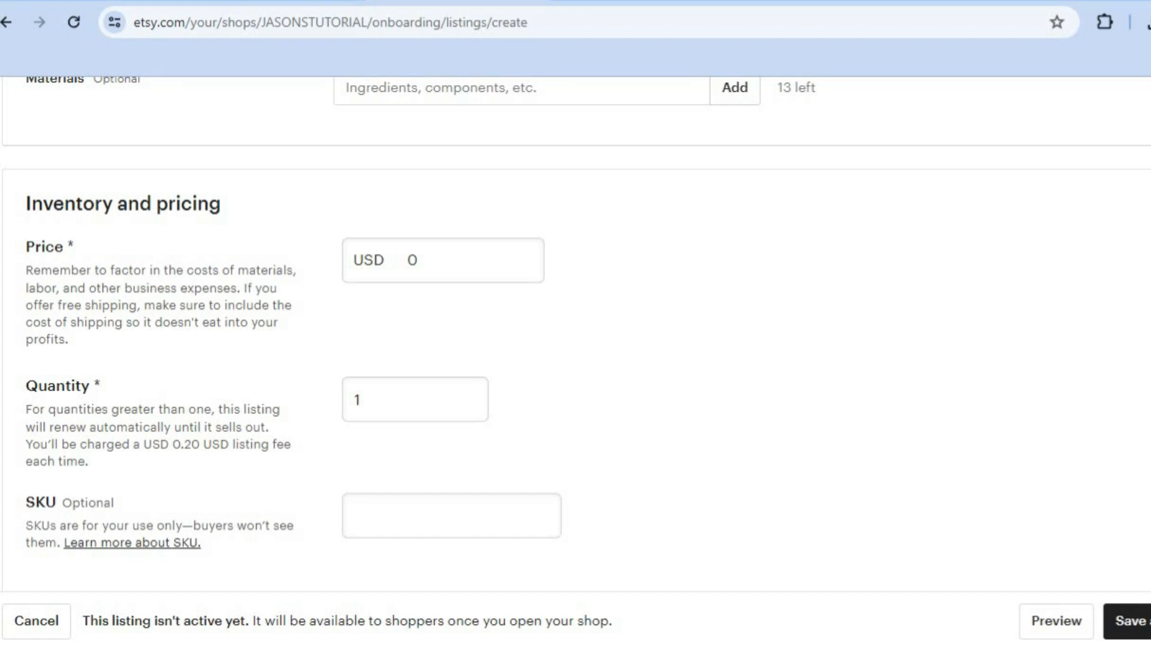
scroll(576, 330, down, 7)
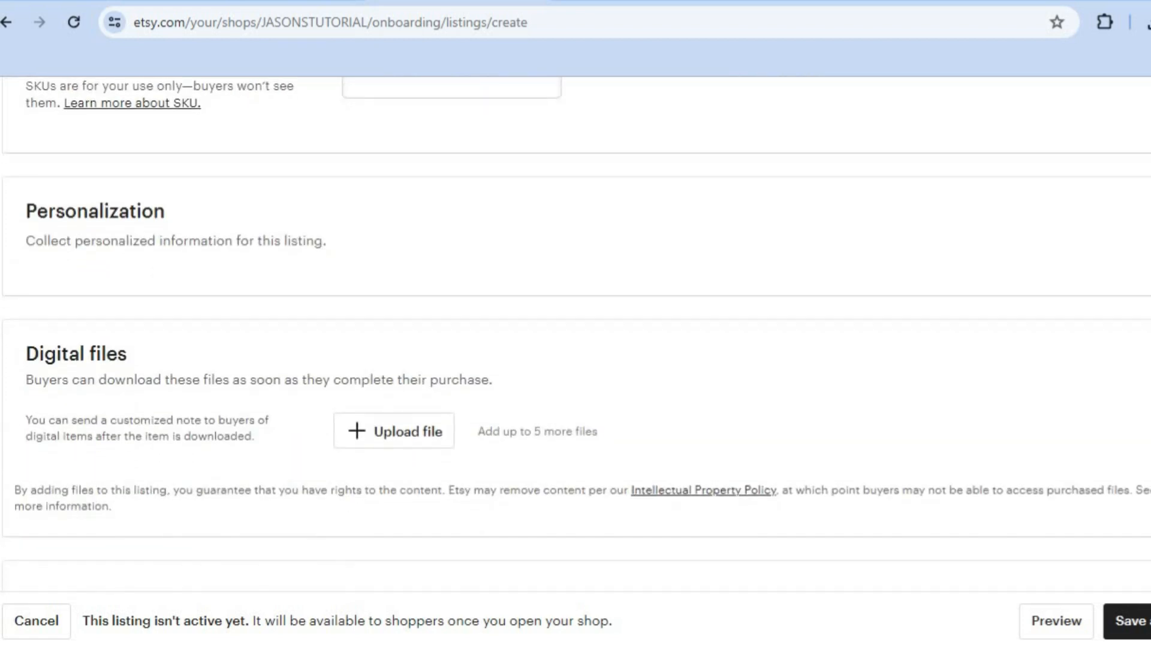
scroll(644, 291, down, 1)
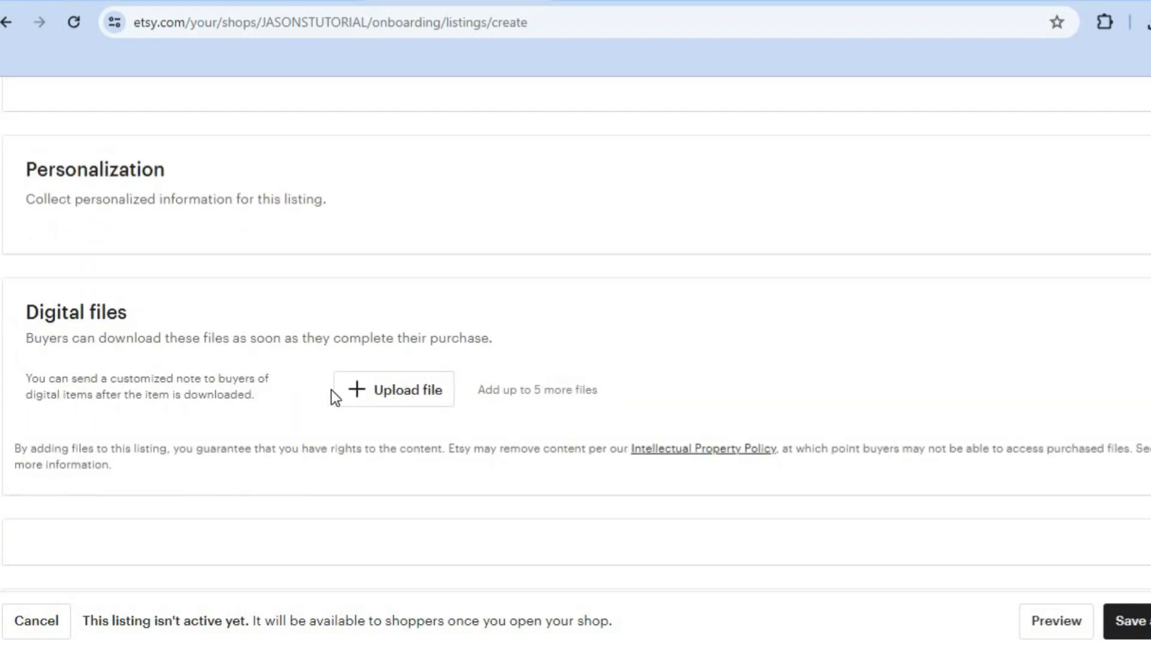
scroll(407, 293, down, 2)
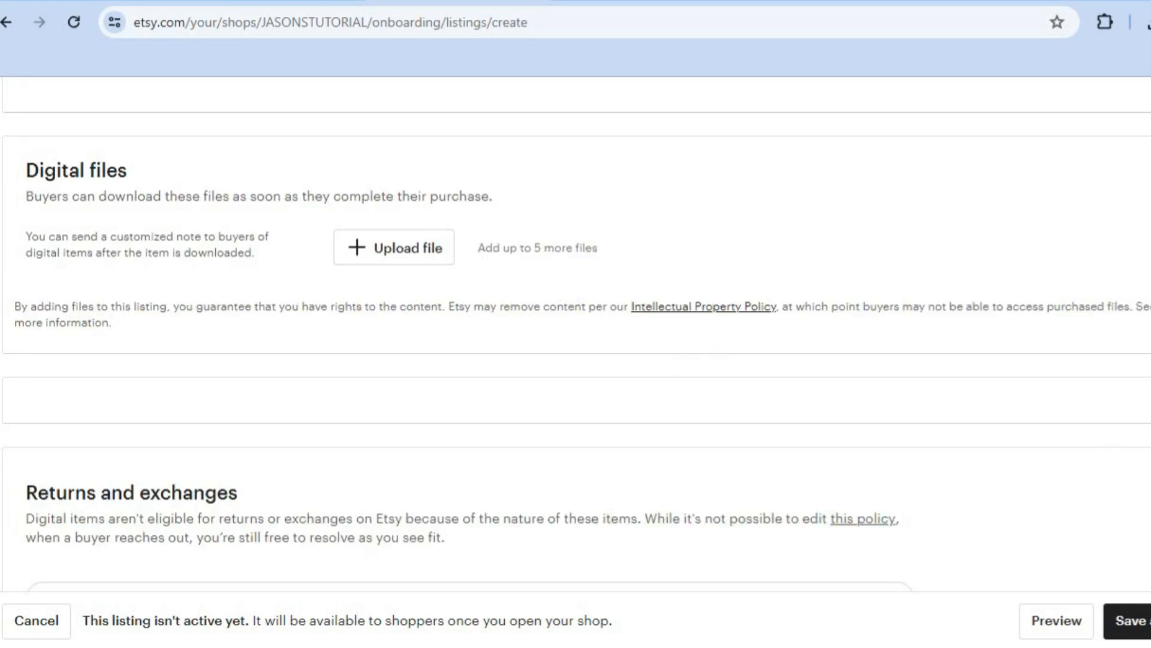
scroll(575, 334, up, 12)
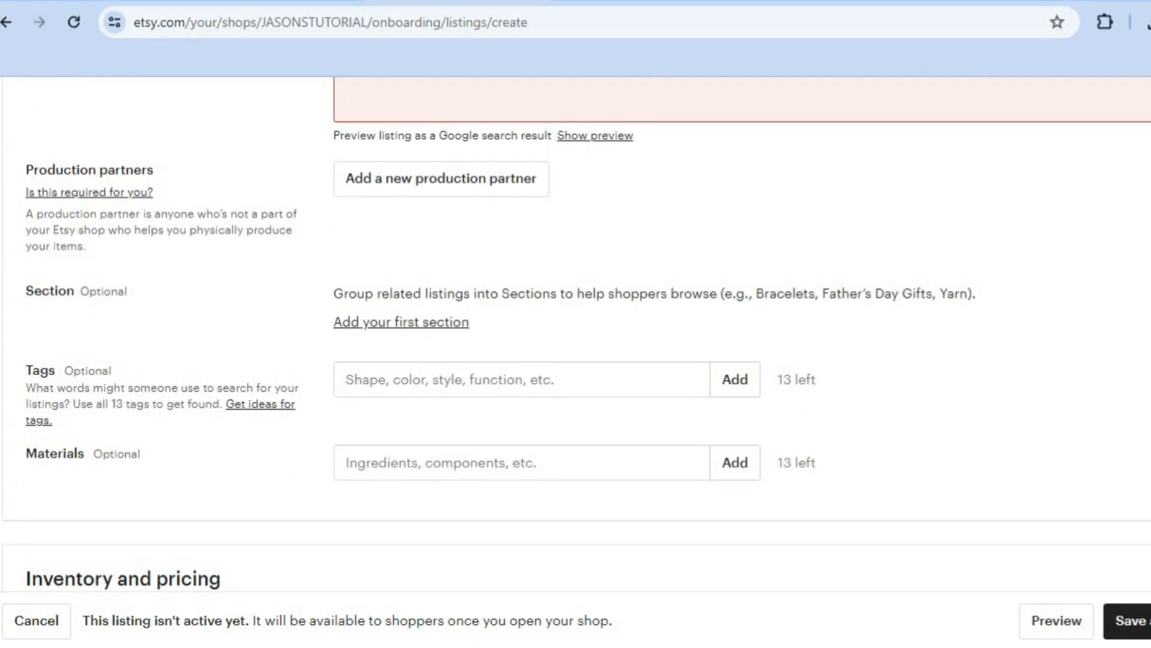
scroll(576, 351, down, 2)
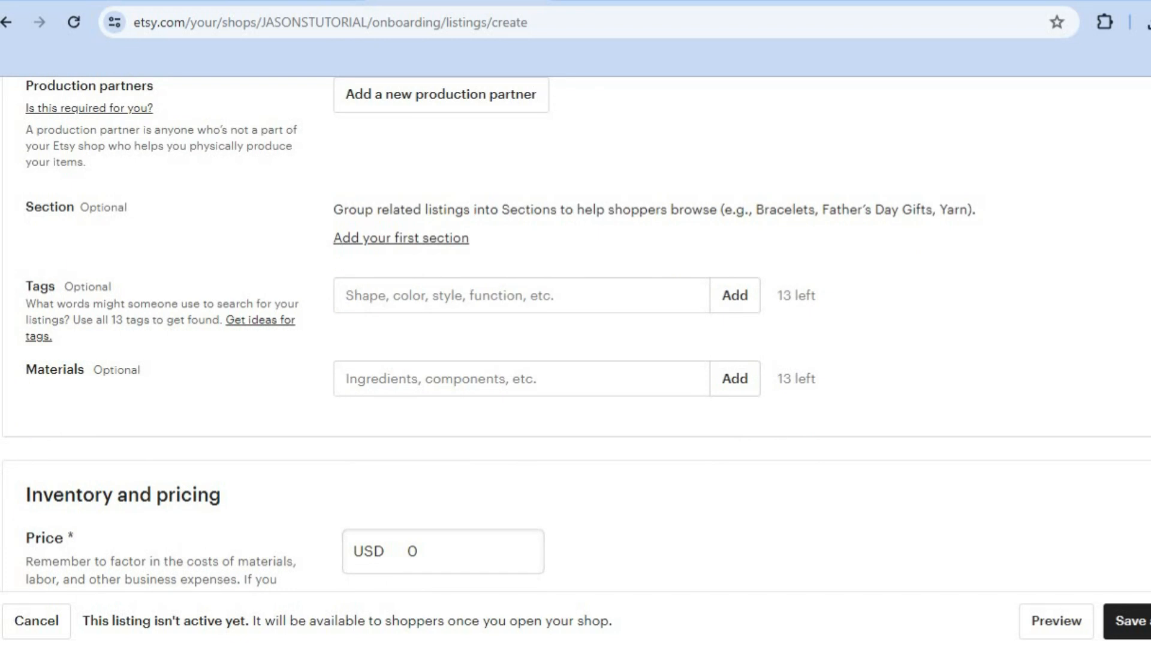